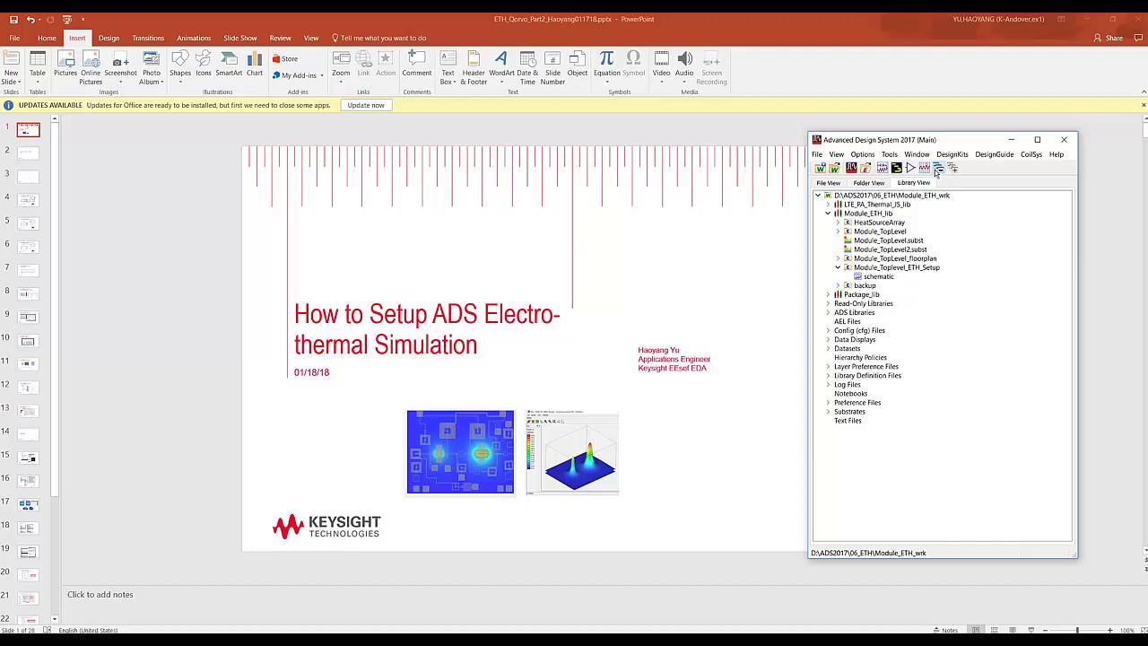
Shift the ADS main window showing the Module_ETH_wrk library tree slightly to the left.
{"action": "left_click_drag", "start_coordinate": [962, 143], "coordinate": [926, 143]}
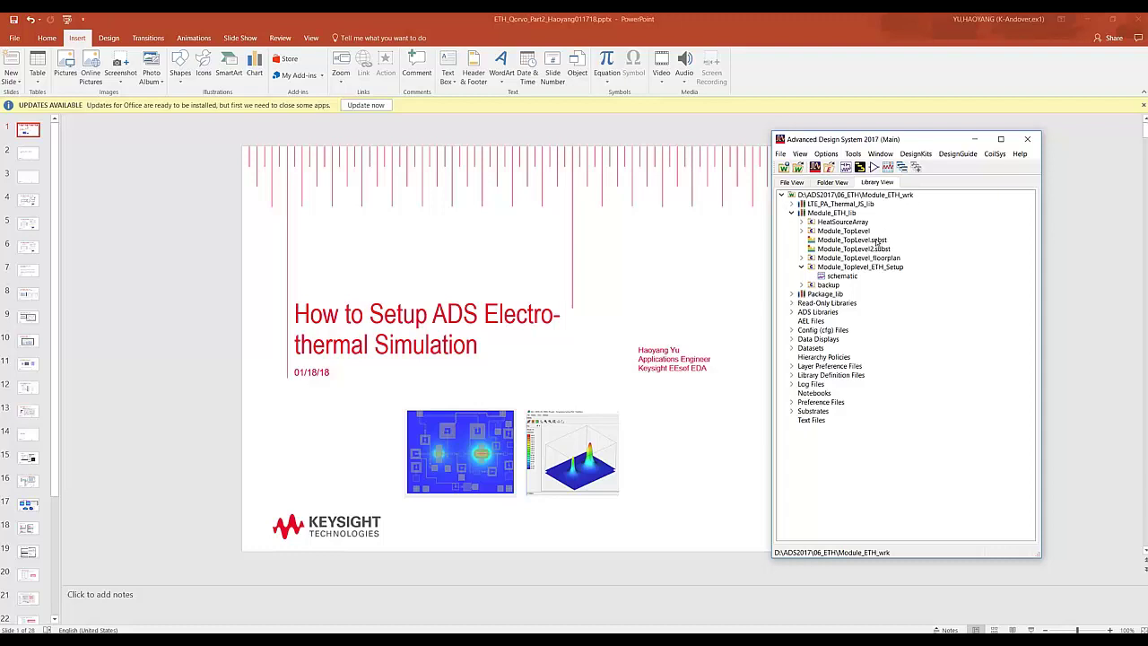
Export Module_TopLevel.subst's thermal tech files into Module_ETH_lib, overwriting the existing ones, then close the editor.
{"action": "double_click", "coordinate": [877, 242]}
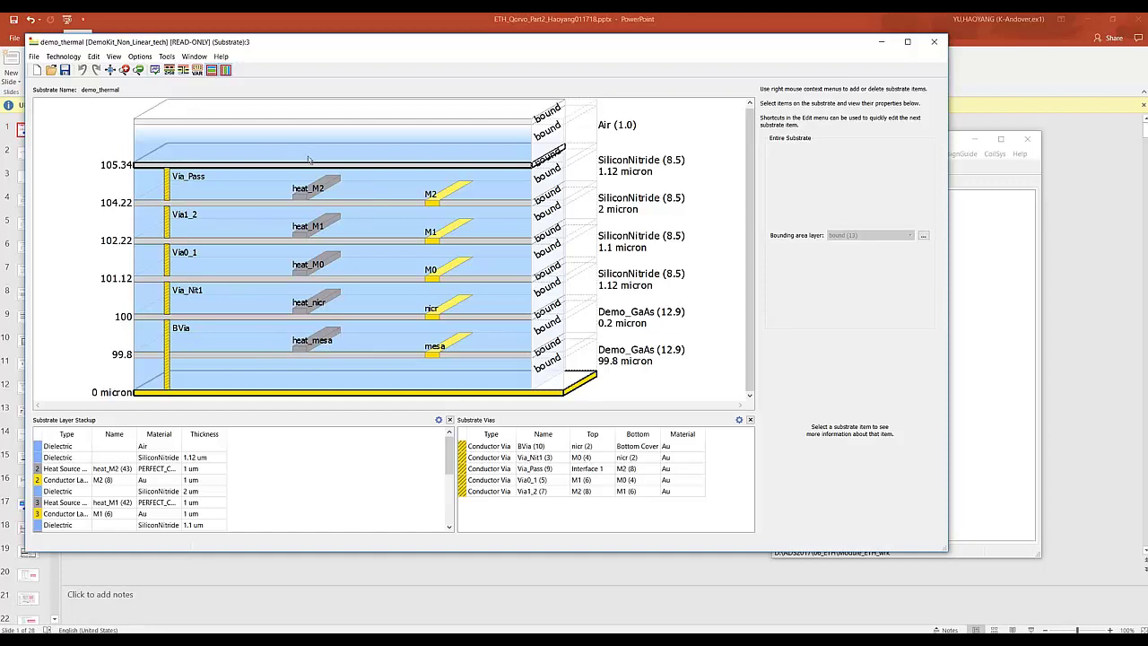
{"action": "left_click", "coordinate": [933, 41]}
{"action": "left_click", "coordinate": [33, 55]}
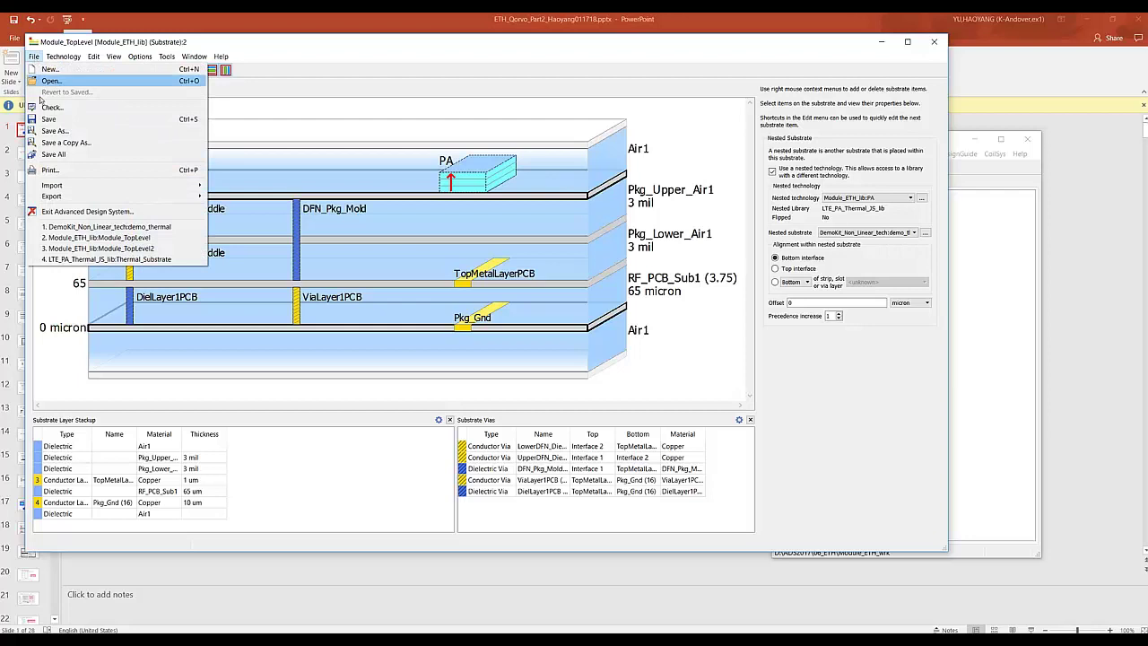
{"action": "mouse_move", "coordinate": [73, 197]}
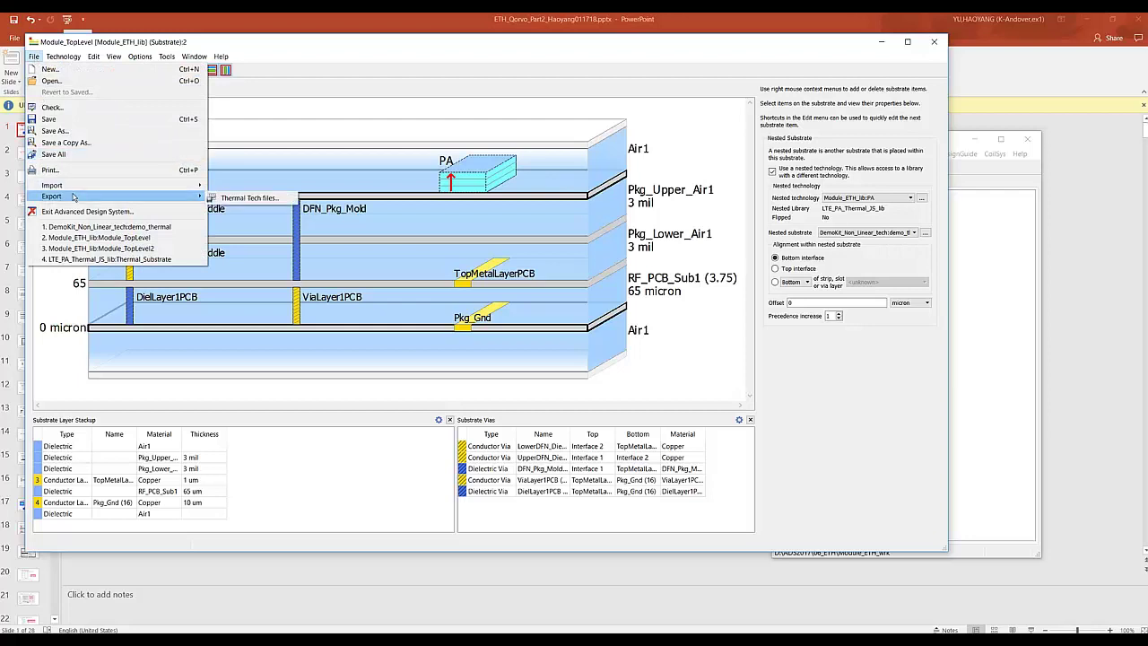
{"action": "left_click", "coordinate": [251, 199]}
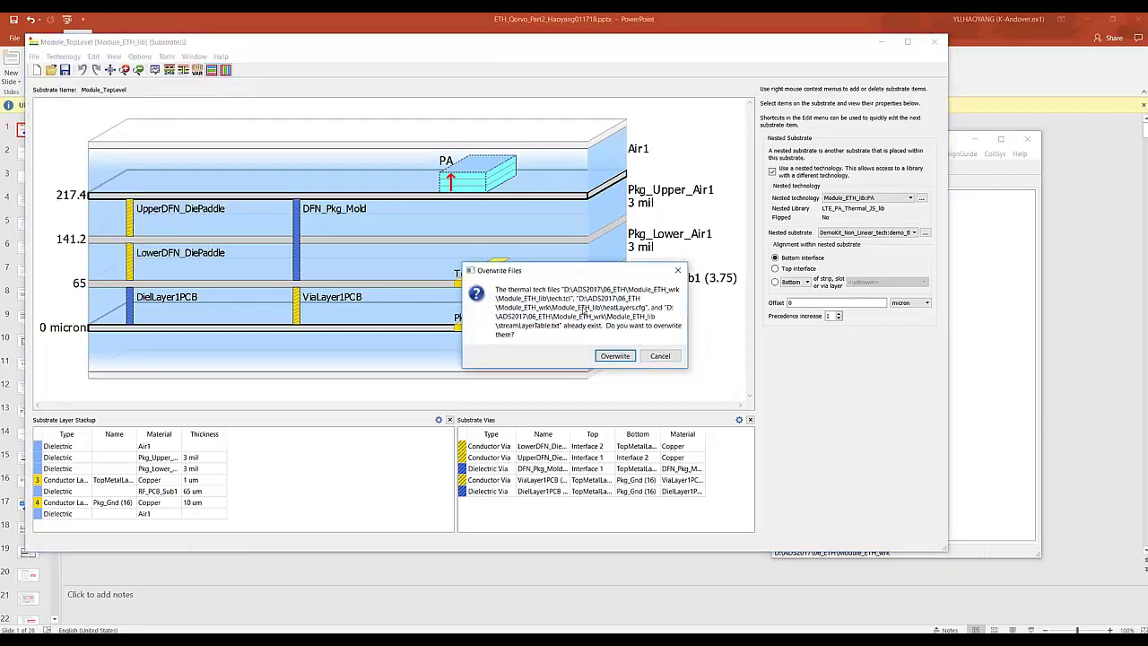
{"action": "left_click", "coordinate": [608, 356]}
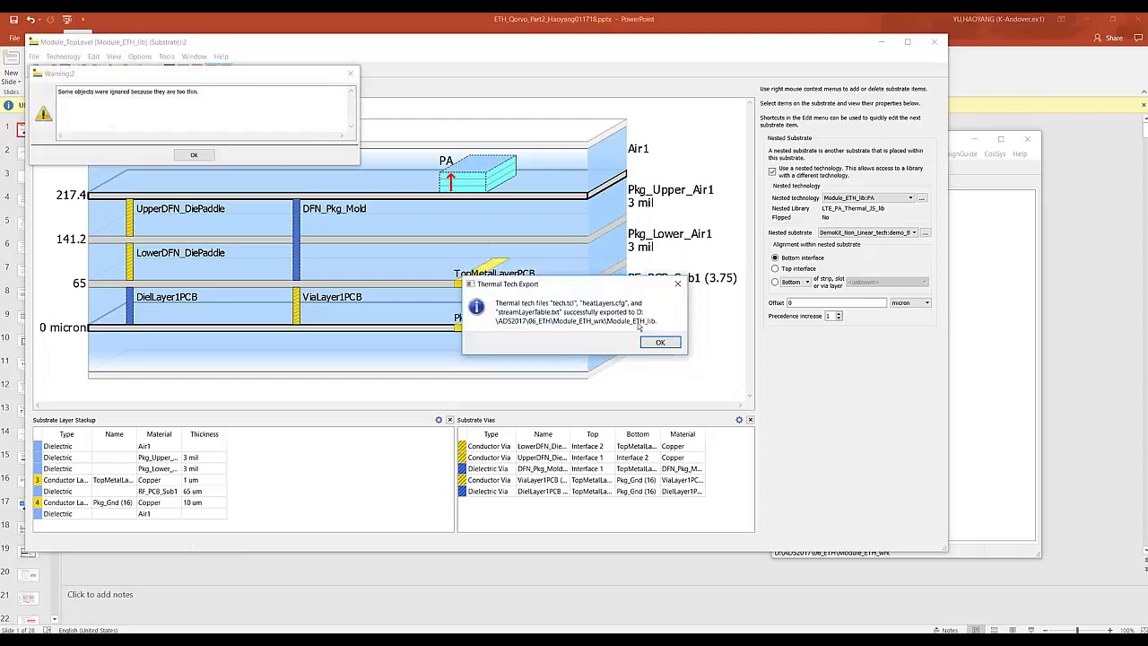
{"action": "left_click", "coordinate": [659, 345]}
{"action": "left_click", "coordinate": [194, 155]}
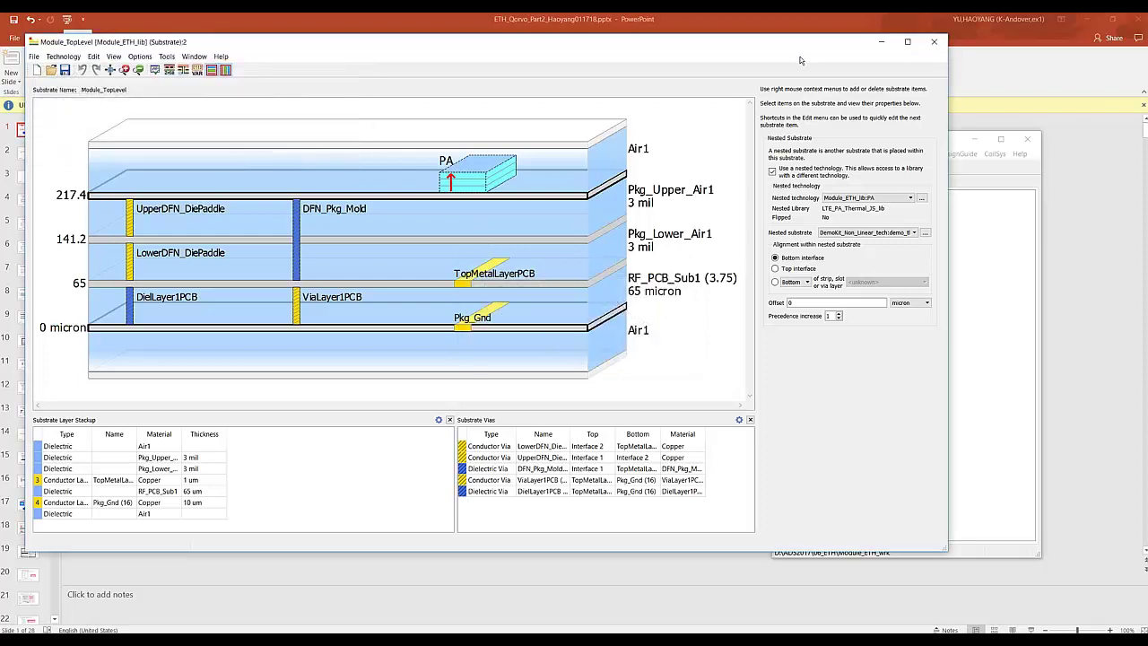
{"action": "left_click", "coordinate": [937, 43]}
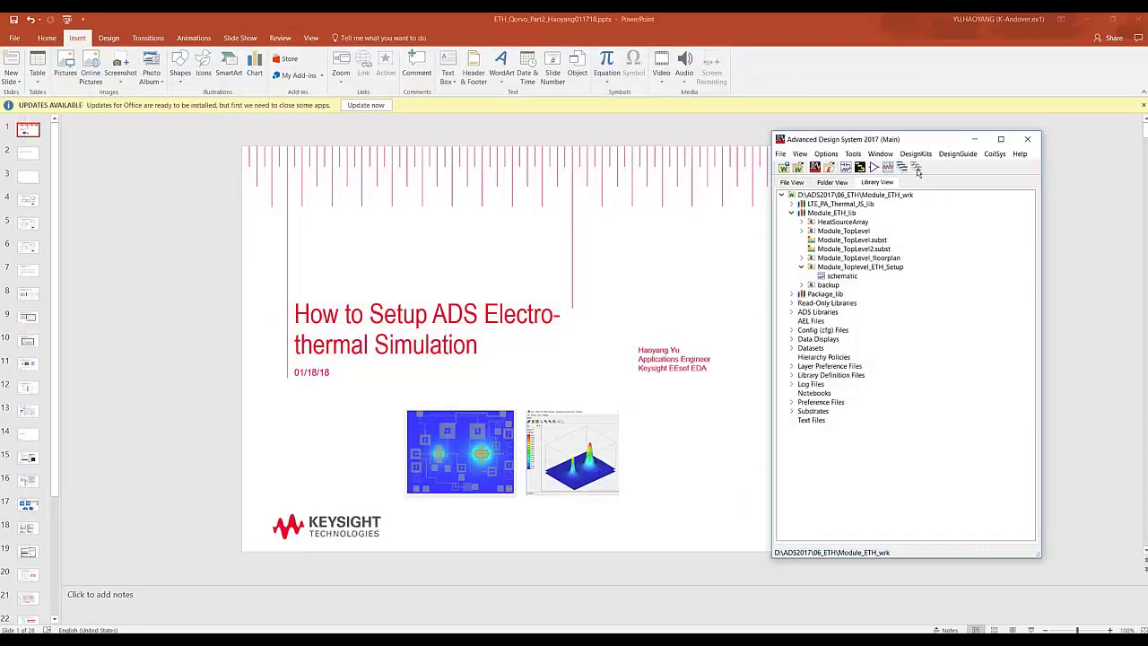
{"action": "right_click", "coordinate": [843, 214]}
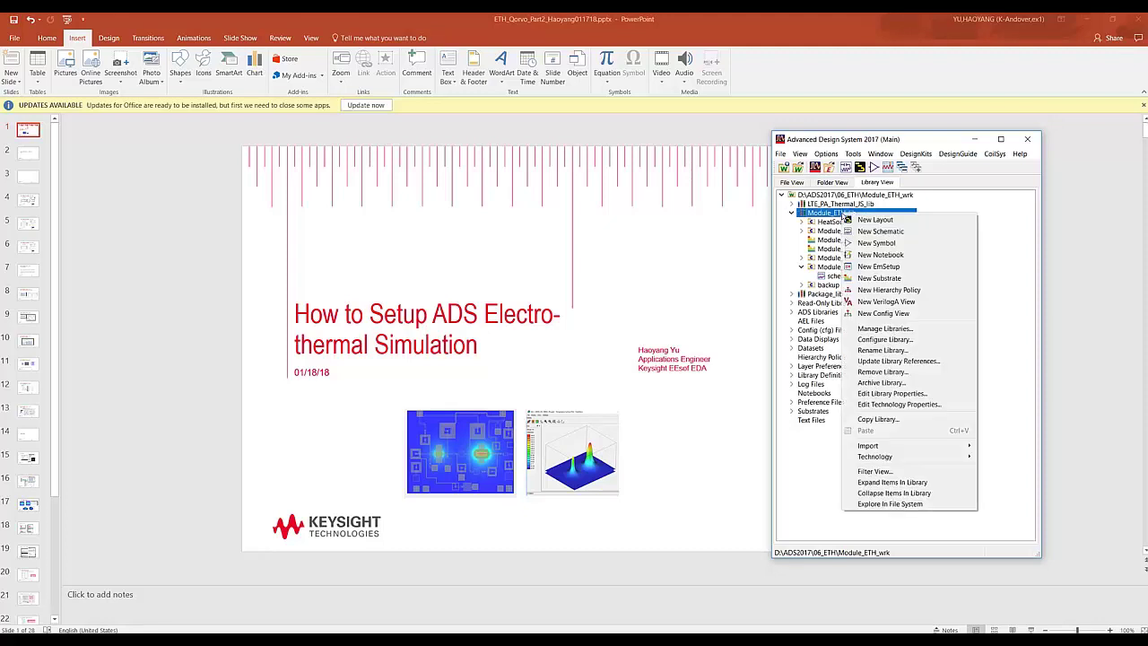
{"action": "mouse_move", "coordinate": [903, 455]}
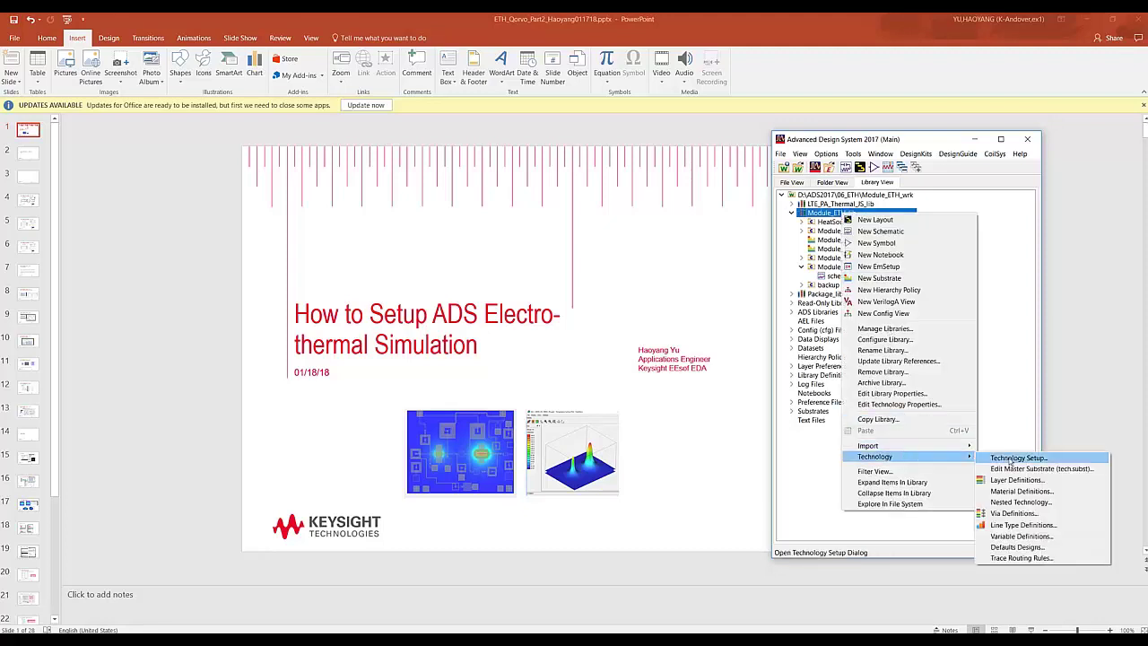
{"action": "left_click", "coordinate": [1019, 502]}
{"action": "double_click", "coordinate": [648, 283]}
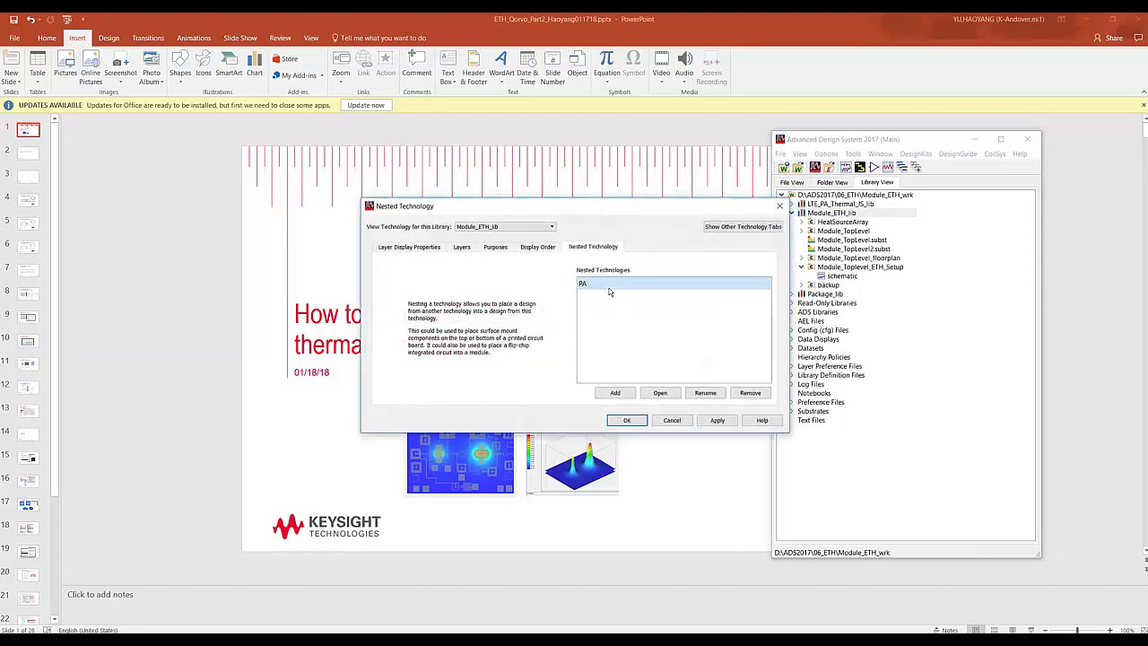
{"action": "left_click", "coordinate": [620, 301]}
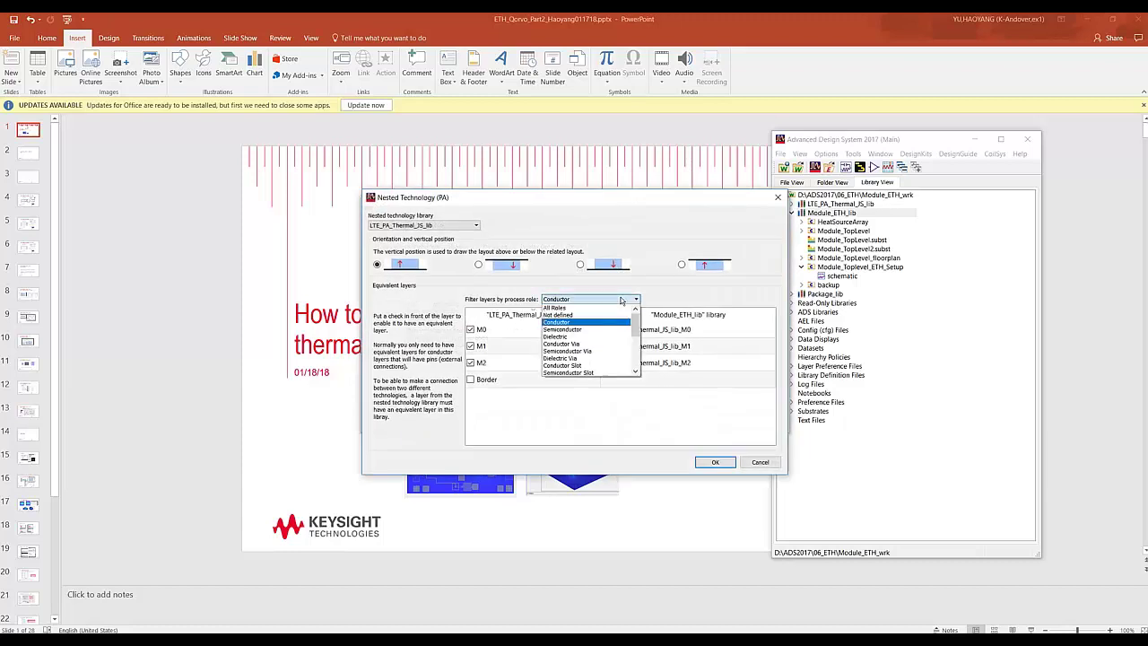
{"action": "left_click_drag", "start_coordinate": [639, 329], "coordinate": [639, 336]}
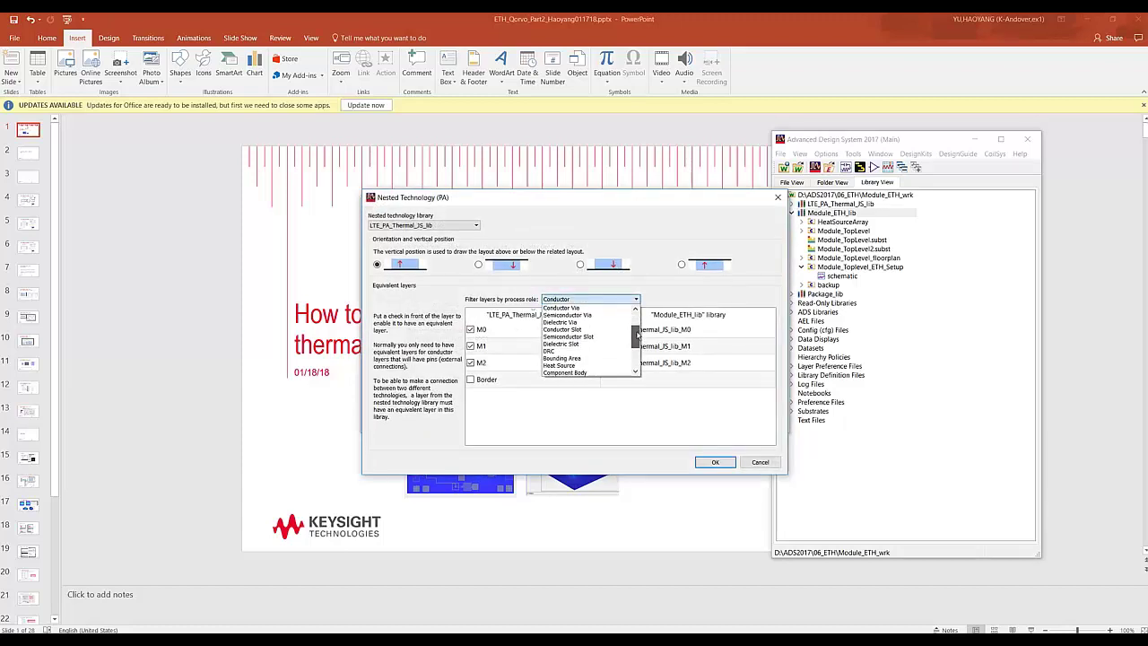
{"action": "left_click", "coordinate": [578, 364]}
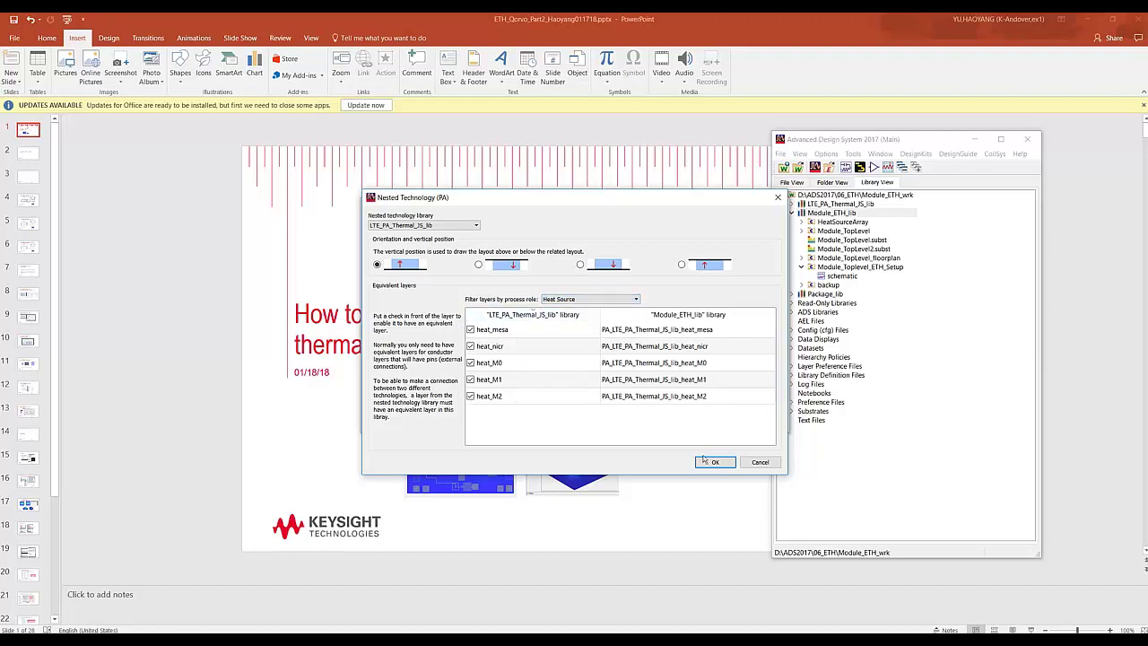
{"action": "left_click", "coordinate": [758, 462]}
{"action": "left_click", "coordinate": [678, 420]}
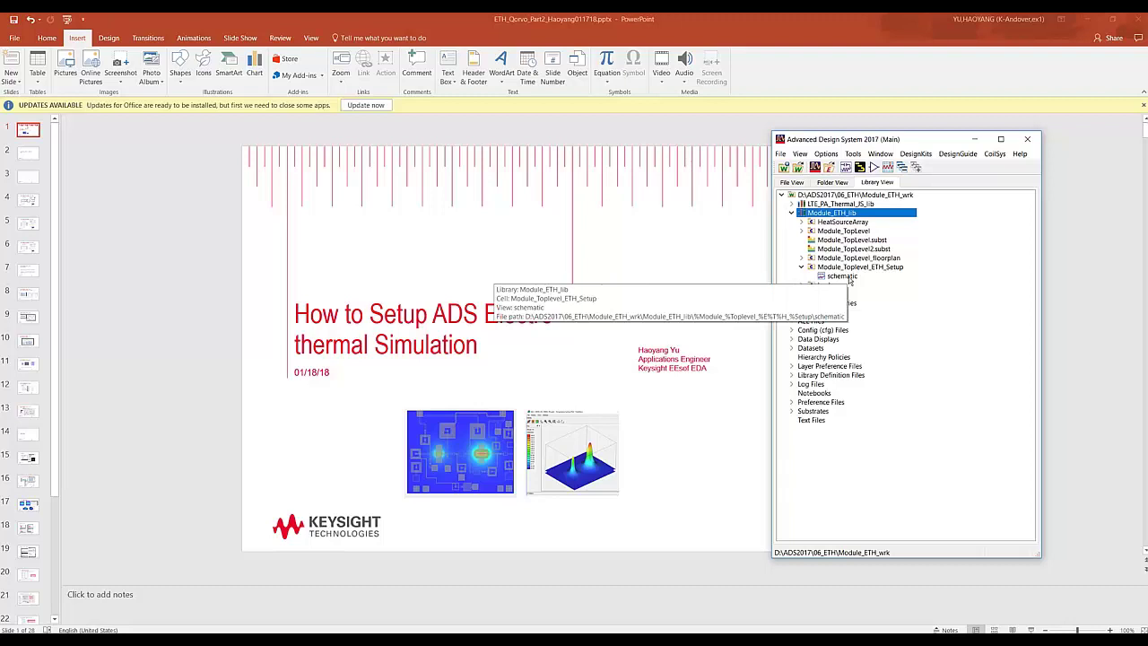
Open the Module_Toplevel_ETH_Setup schematic and keep tech.tcl as the Electrothermal technology file.
{"action": "double_click", "coordinate": [847, 278]}
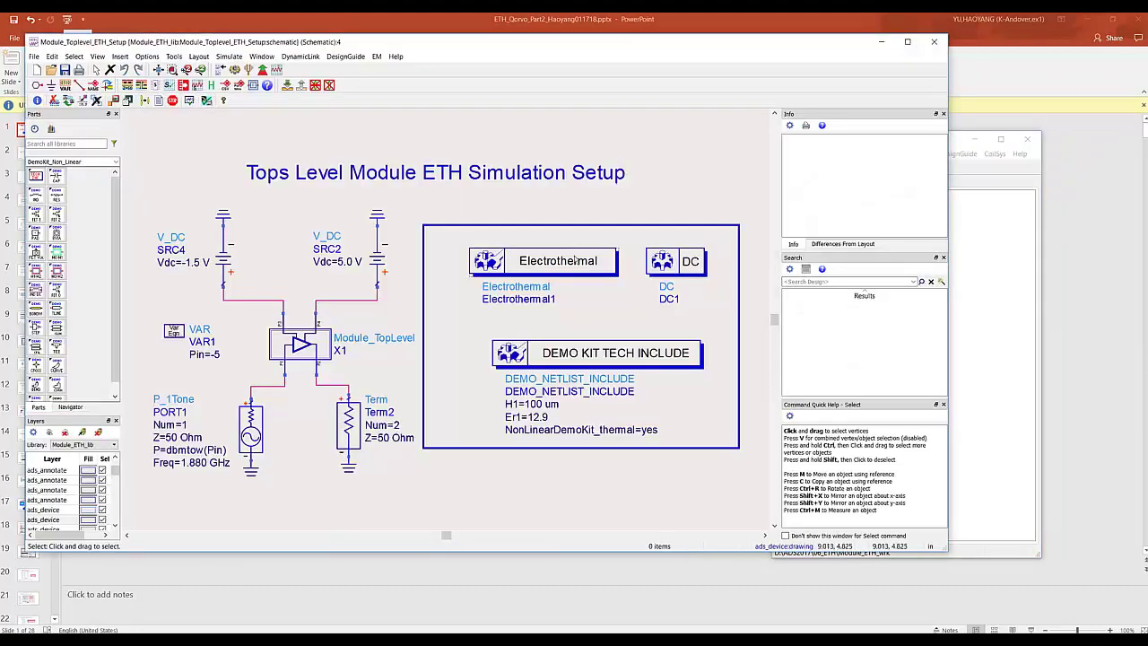
{"action": "double_click", "coordinate": [561, 269]}
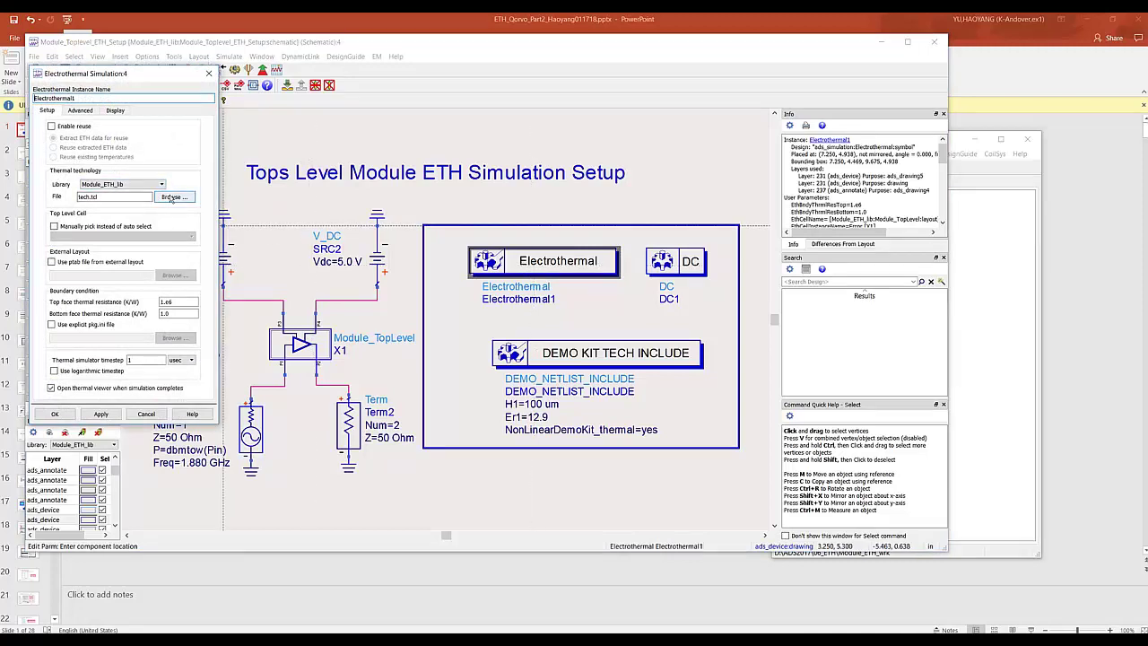
{"action": "left_click", "coordinate": [171, 198]}
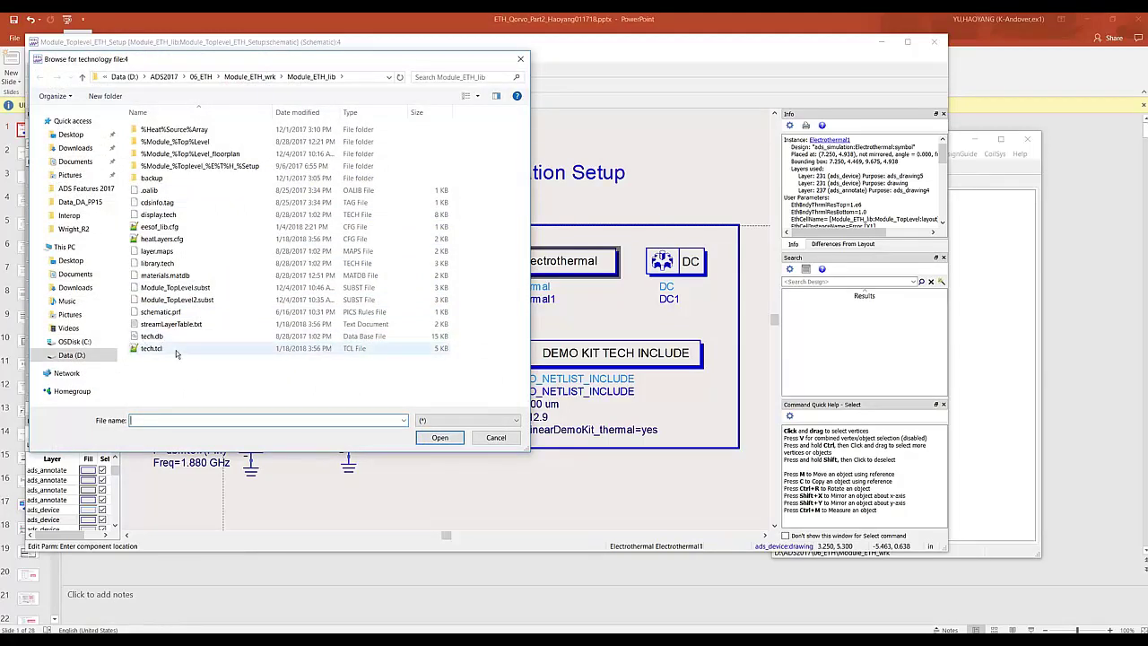
{"action": "left_click", "coordinate": [496, 436]}
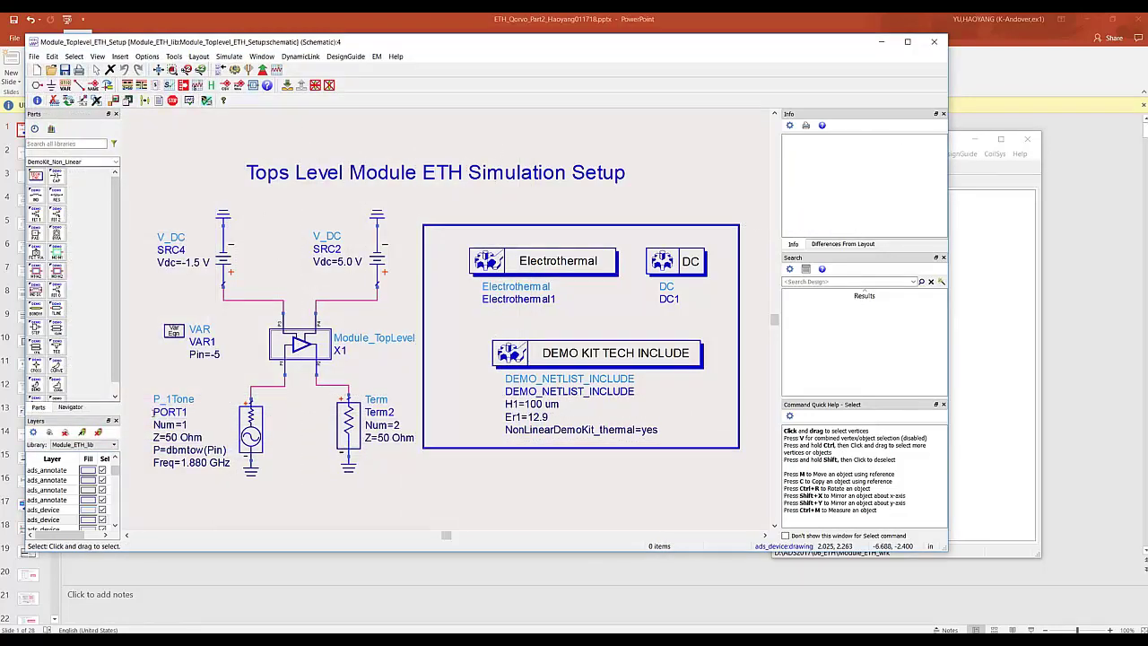
Close the Electrothermal settings, cancel an X1 instance view, and bring up the Open Thermal Viewer chooser.
{"action": "left_click", "coordinate": [146, 413]}
{"action": "right_click", "coordinate": [299, 345]}
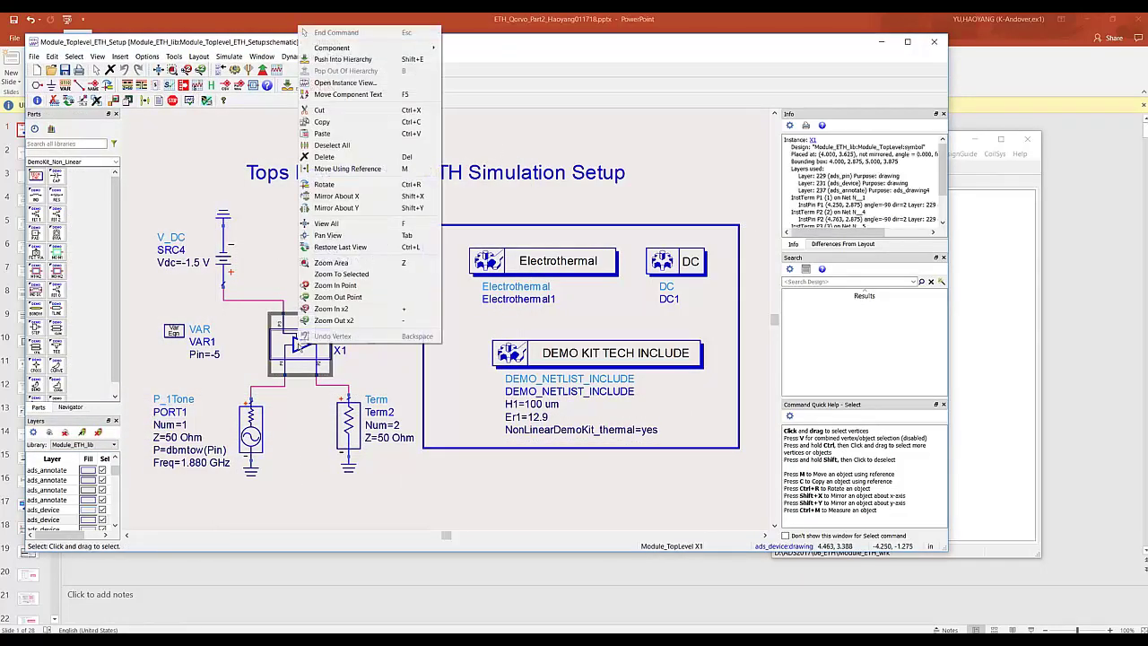
{"action": "left_click", "coordinate": [344, 83]}
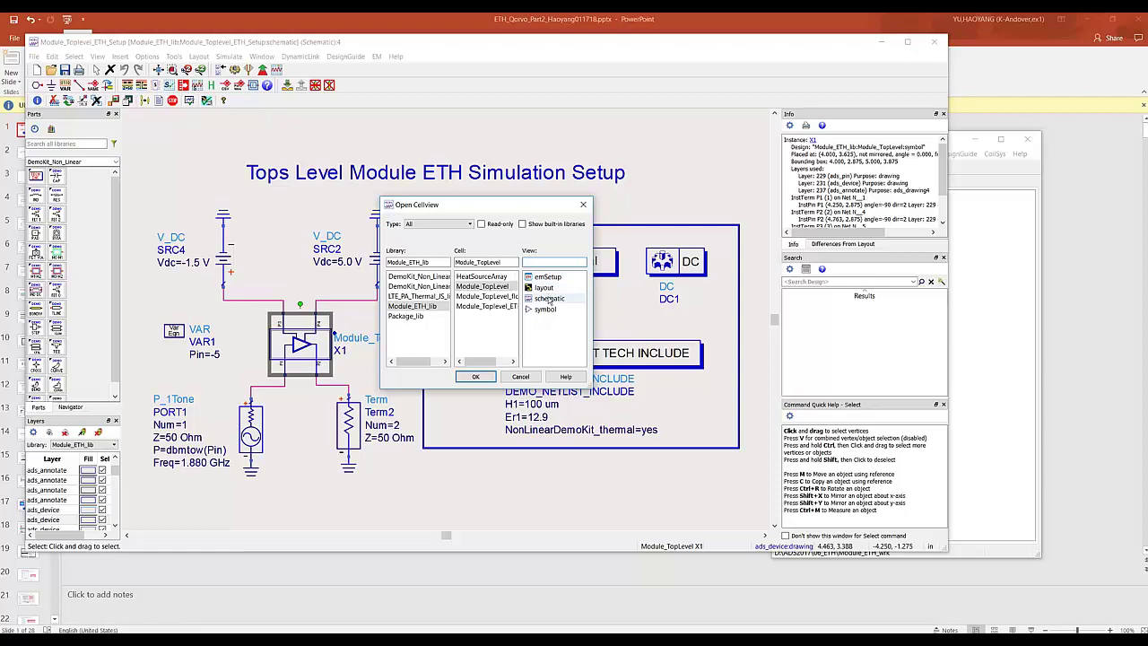
{"action": "left_click", "coordinate": [525, 377]}
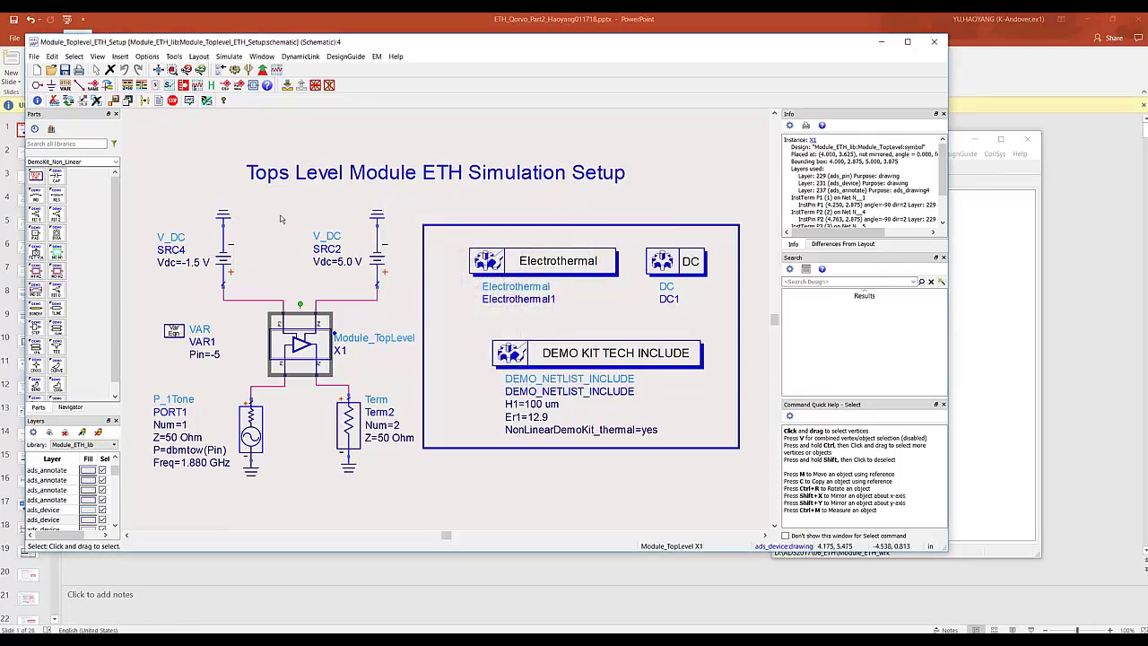
{"action": "left_click", "coordinate": [366, 135]}
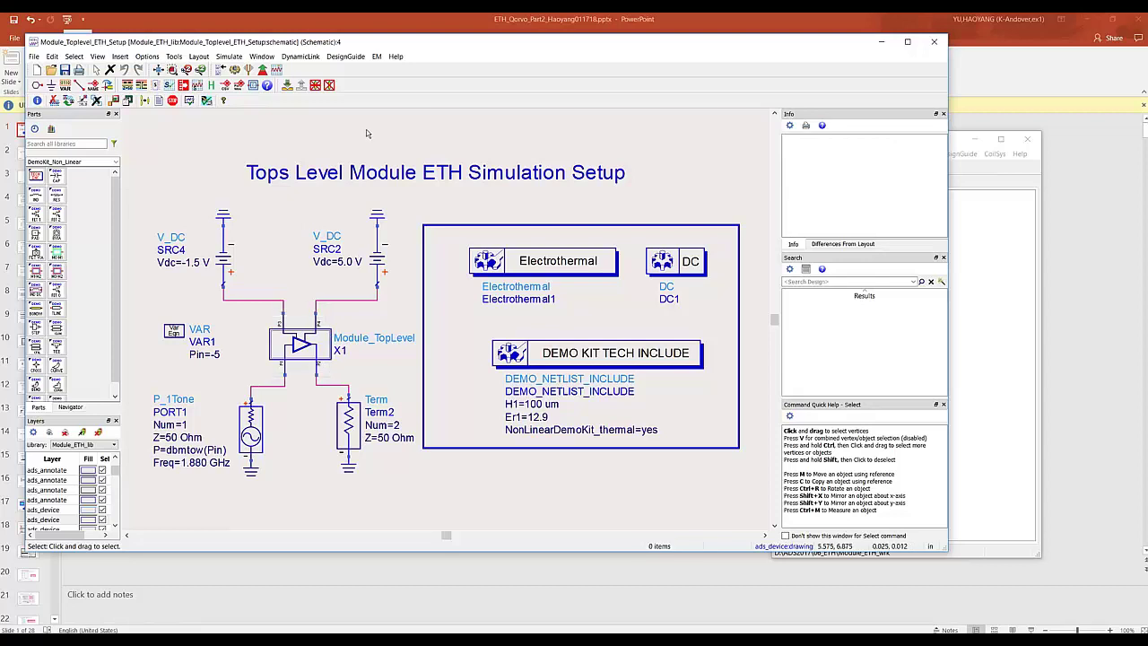
{"action": "left_click", "coordinate": [258, 56]}
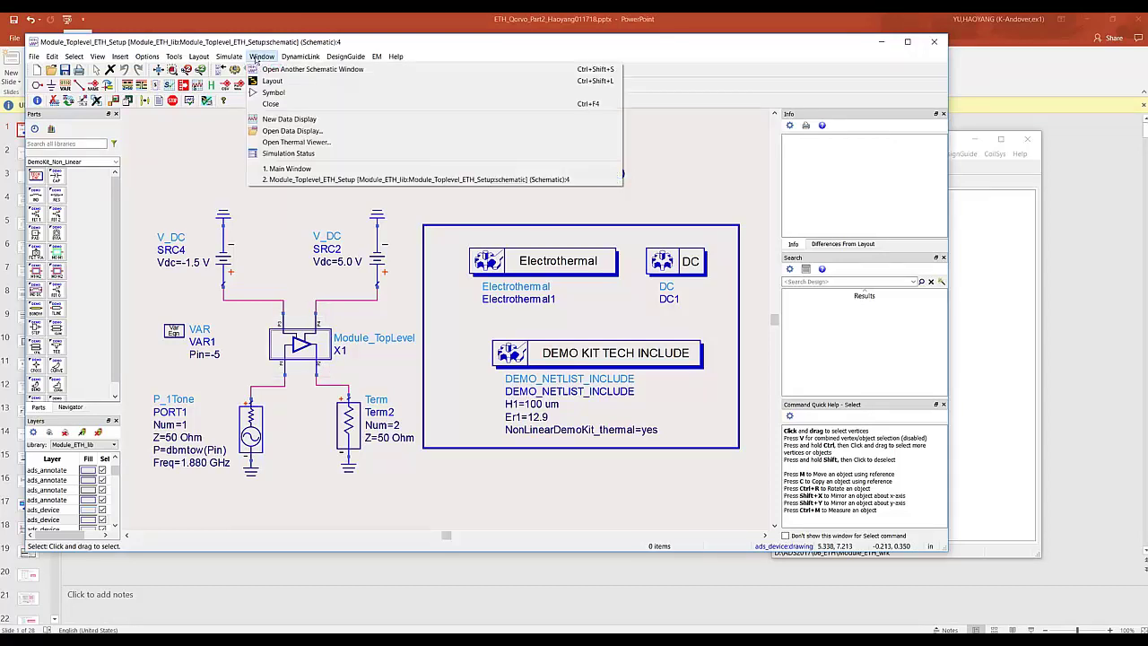
{"action": "left_click", "coordinate": [280, 143]}
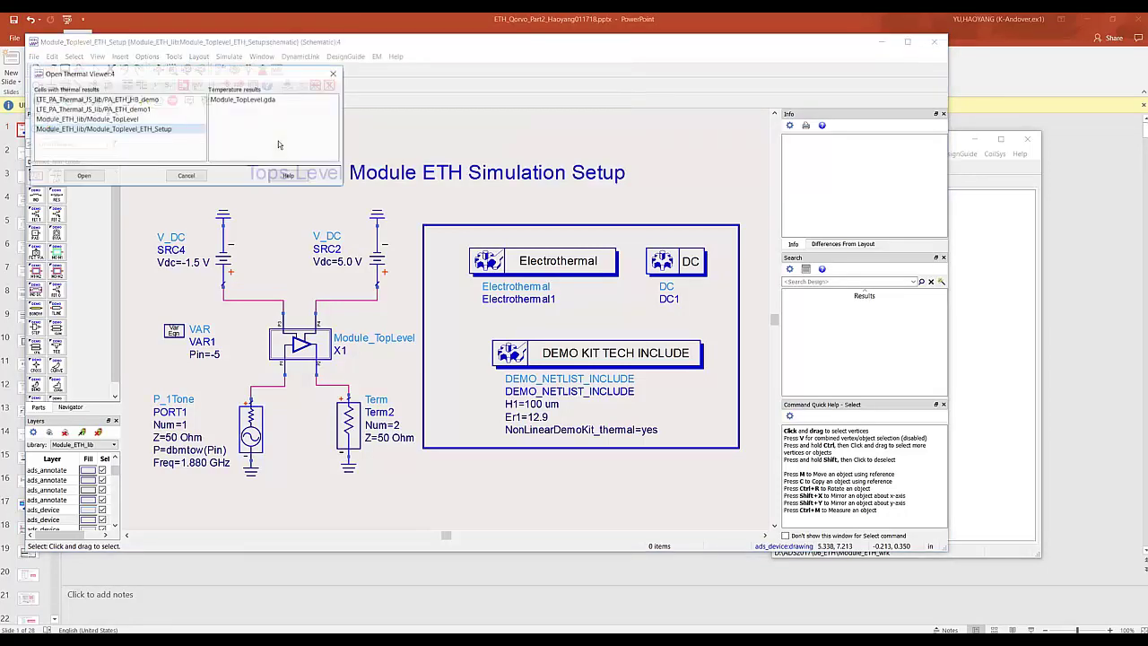
Show the Module_TopLevel.gda temperature map full-screen and read the left hot spot's temperature.
{"action": "left_click", "coordinate": [83, 176]}
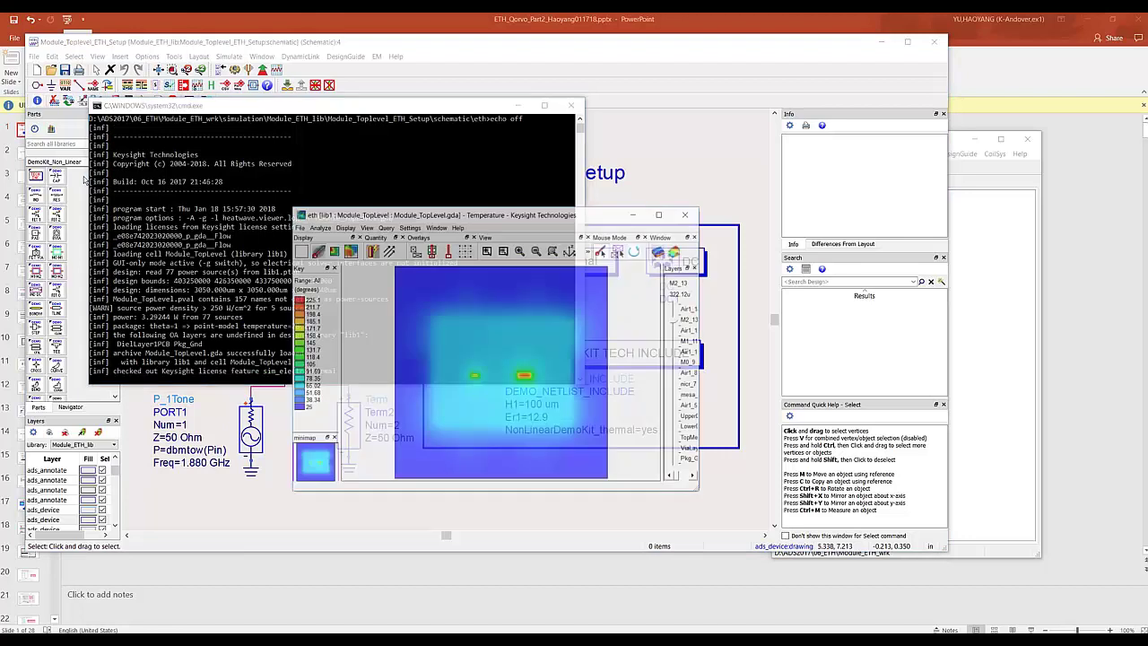
{"action": "left_click", "coordinate": [660, 213]}
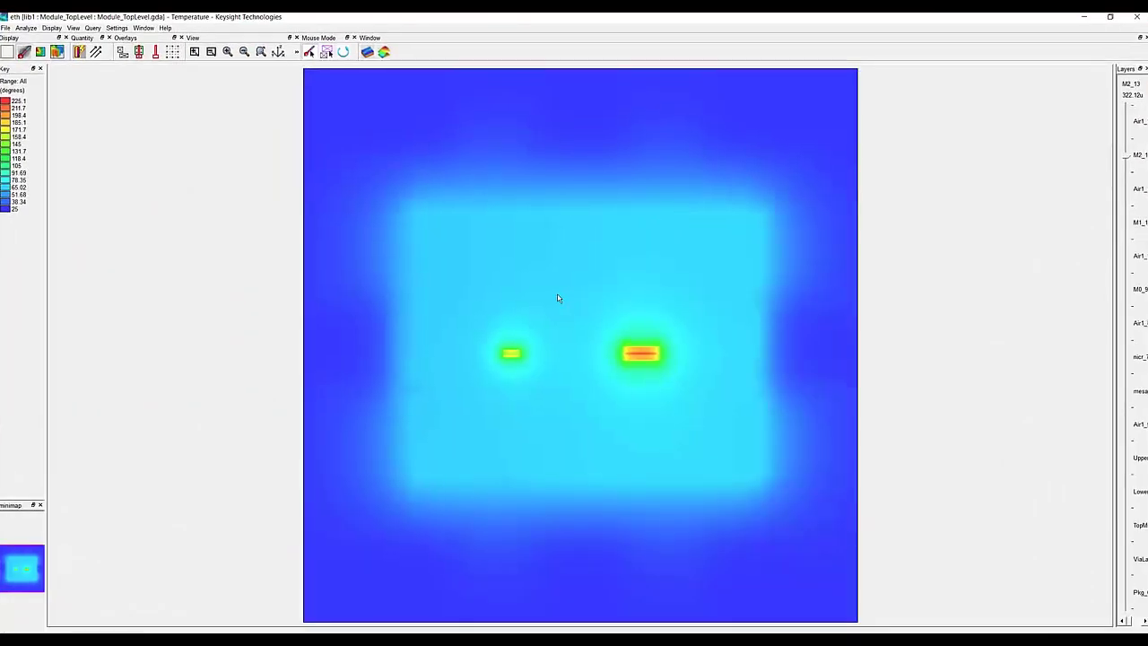
{"action": "left_click", "coordinate": [510, 352]}
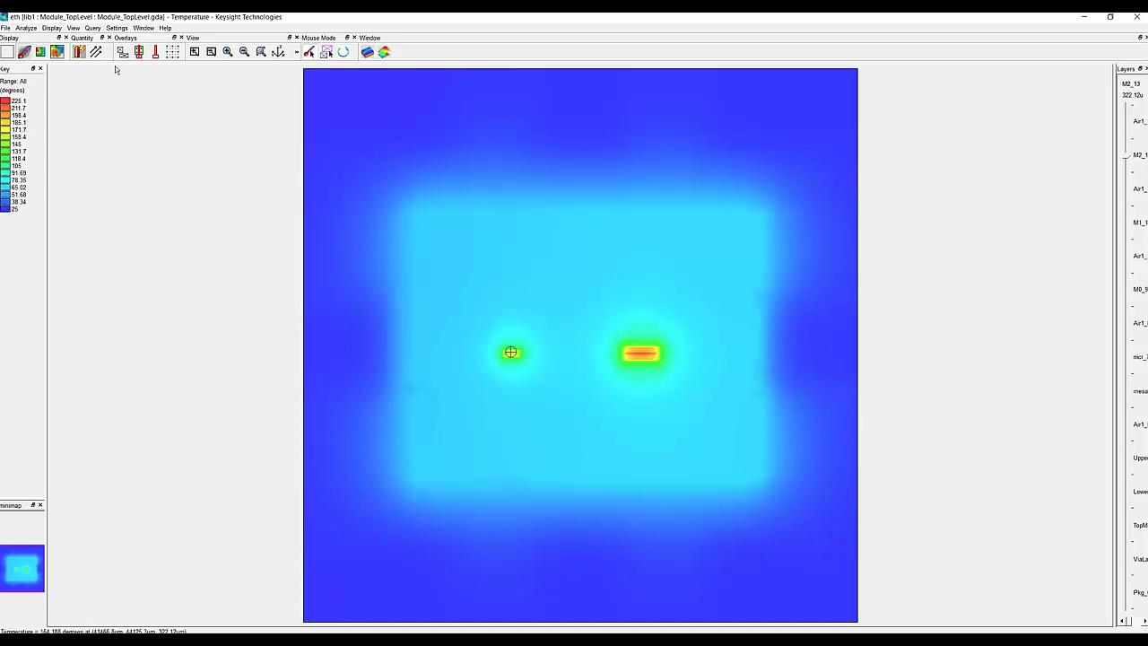
Overlay and remove all mask layers, then view the temperature as a maximized 3-D surface.
{"action": "left_click", "coordinate": [141, 54]}
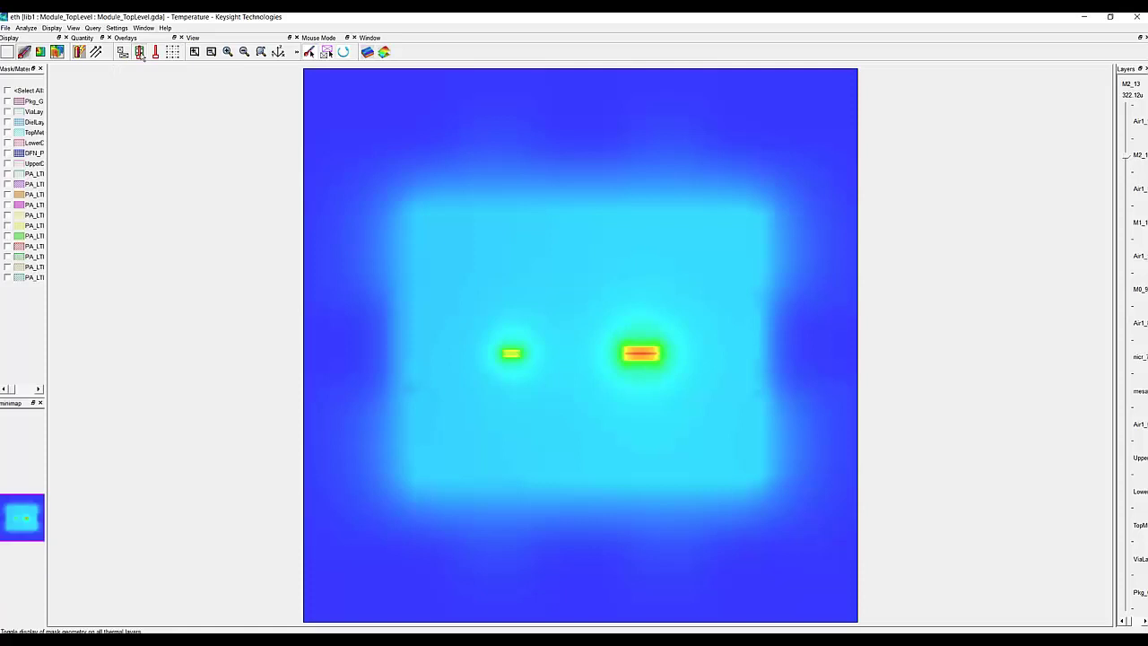
{"action": "left_click", "coordinate": [7, 91]}
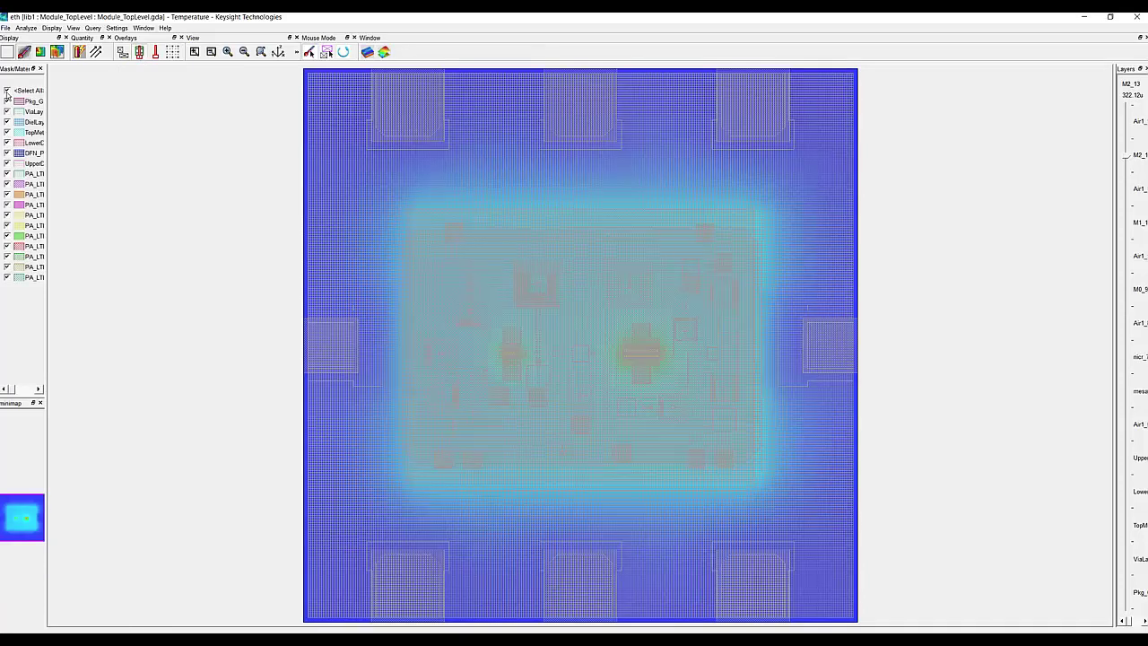
{"action": "left_click", "coordinate": [7, 91]}
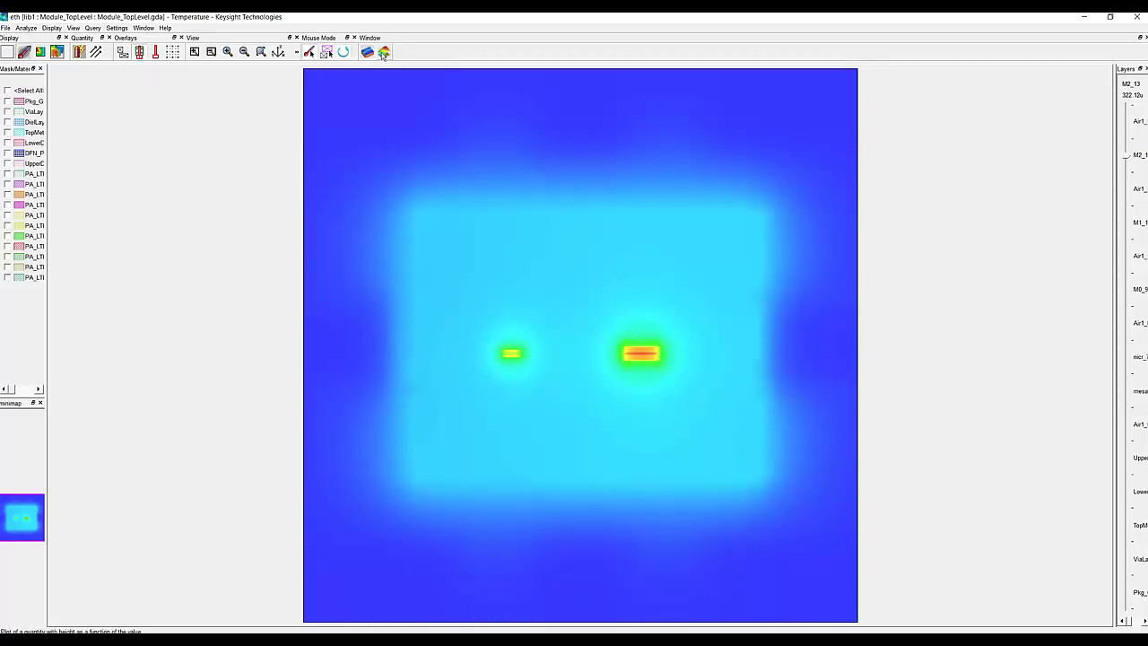
{"action": "left_click", "coordinate": [383, 53]}
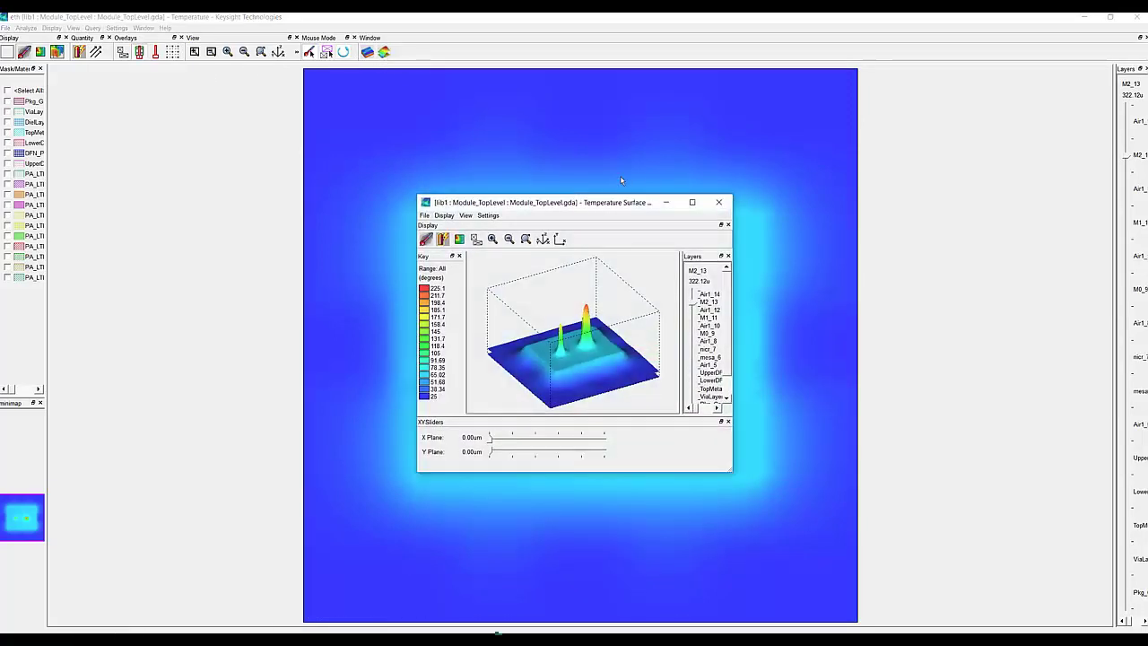
{"action": "left_click", "coordinate": [692, 202]}
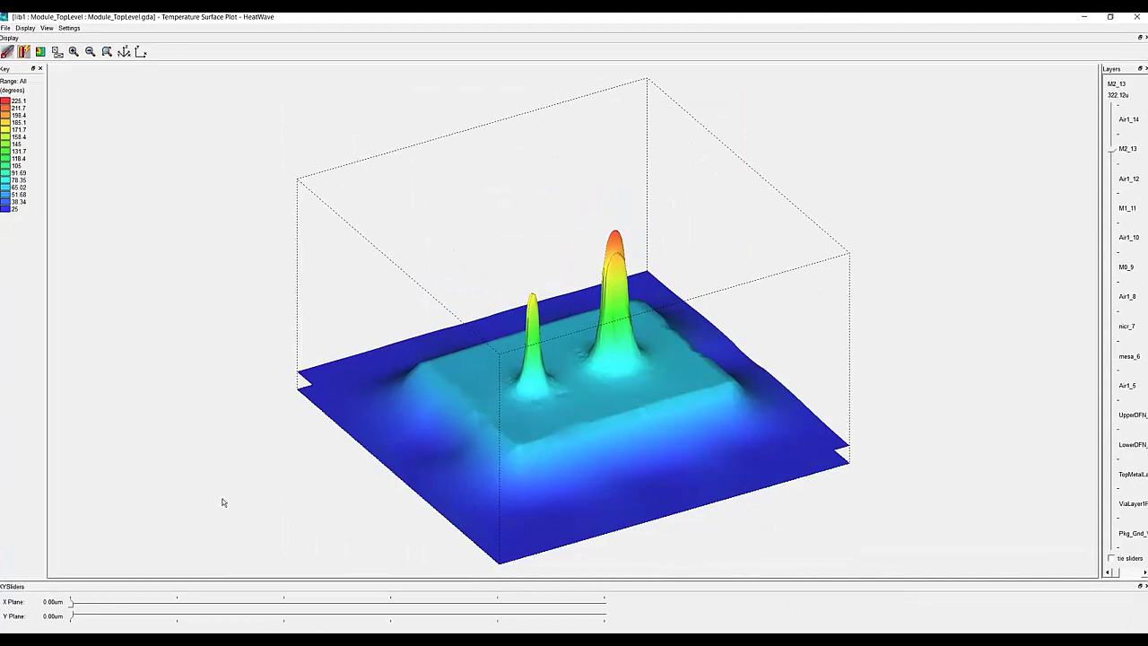
Add an X-plane cross-section and move the layer slider down to UpperDFN_Die at 214.35 µm.
{"action": "mouse_move", "coordinate": [72, 607]}
{"action": "left_mouse_down"}
{"action": "mouse_move", "coordinate": [402, 610]}
{"action": "mouse_move", "coordinate": [70, 616]}
{"action": "left_mouse_up"}
{"action": "left_click_drag", "start_coordinate": [1112, 276], "coordinate": [1113, 403]}
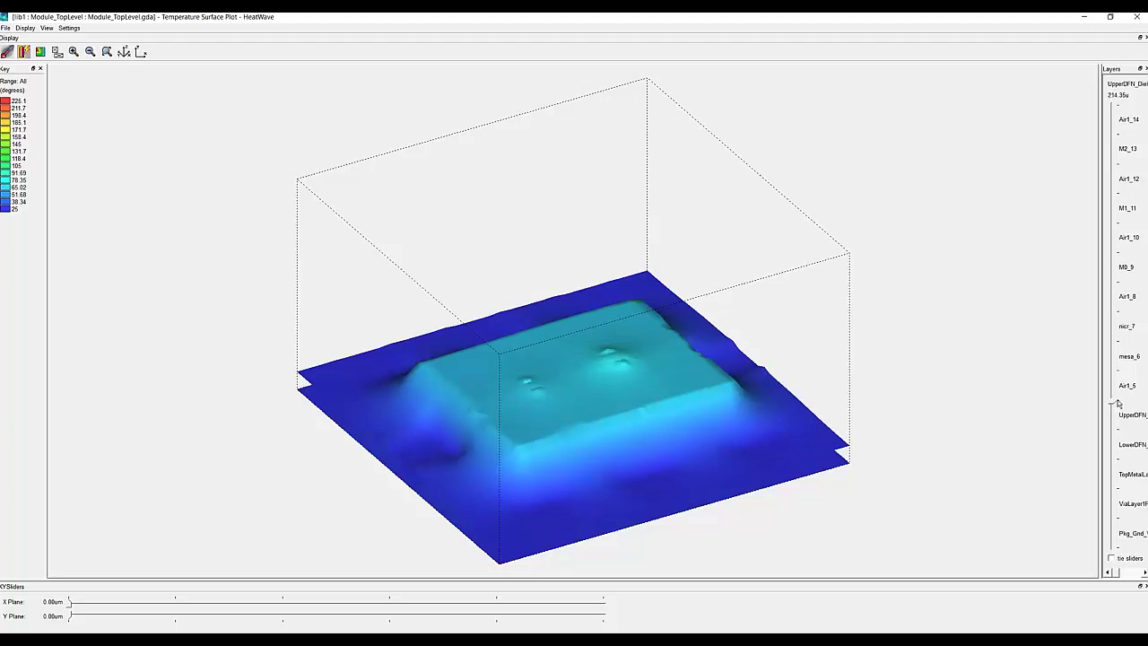
Close the surface plot, HeatWave viewer and schematic, then create a new workspace named test.
{"action": "left_click", "coordinate": [1136, 16]}
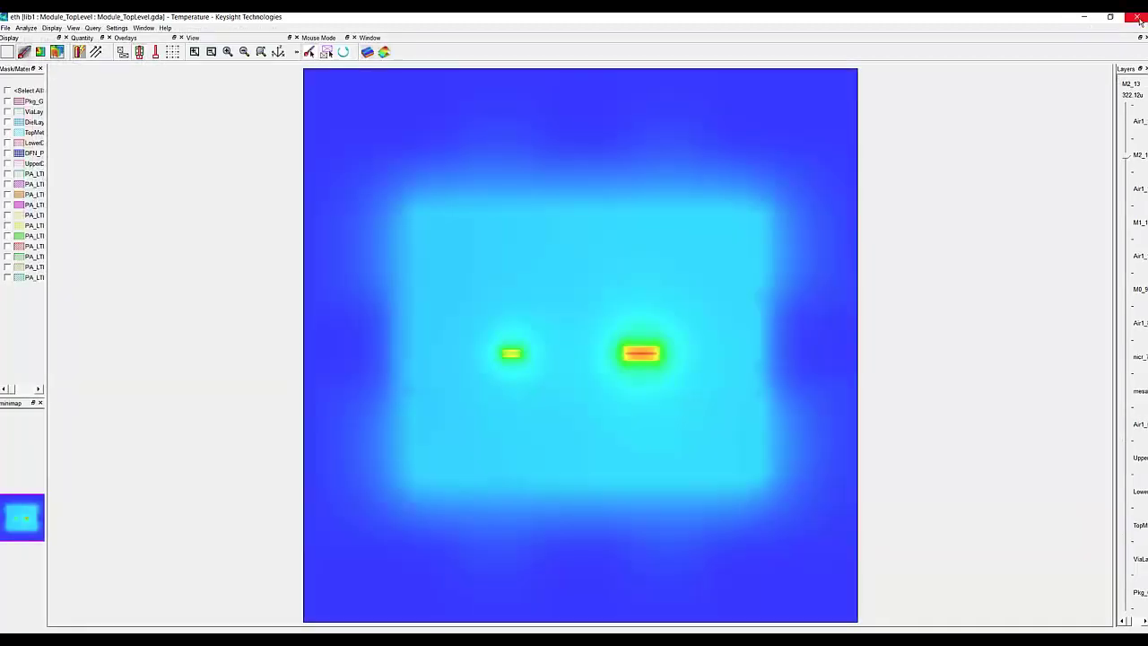
{"action": "left_click", "coordinate": [1136, 16]}
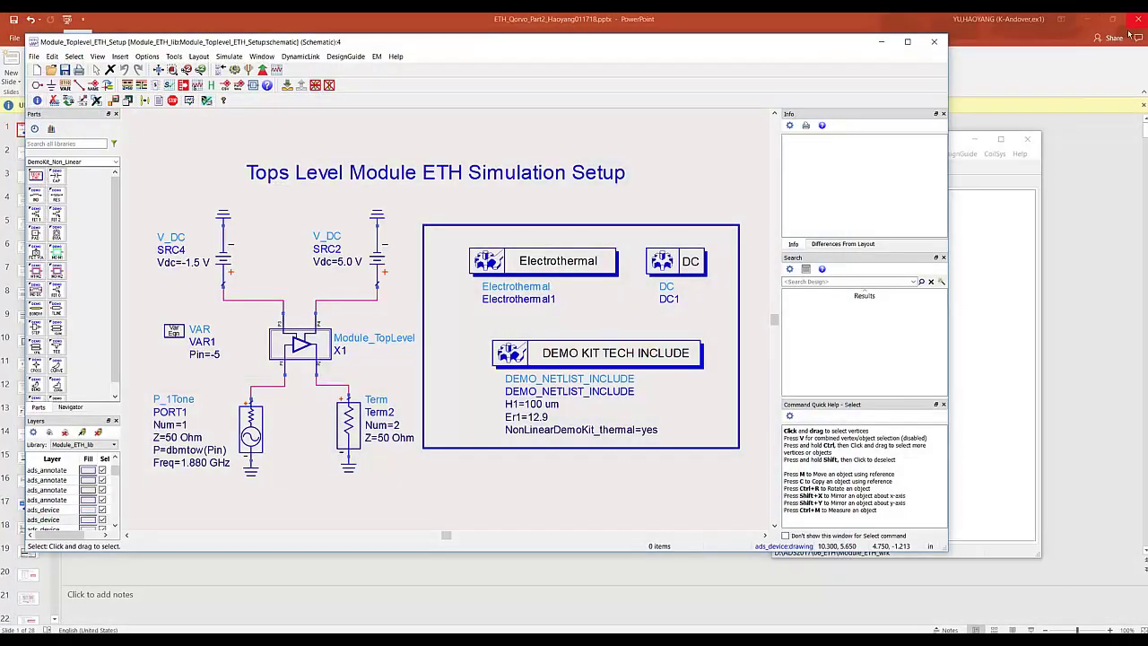
{"action": "left_click", "coordinate": [934, 43]}
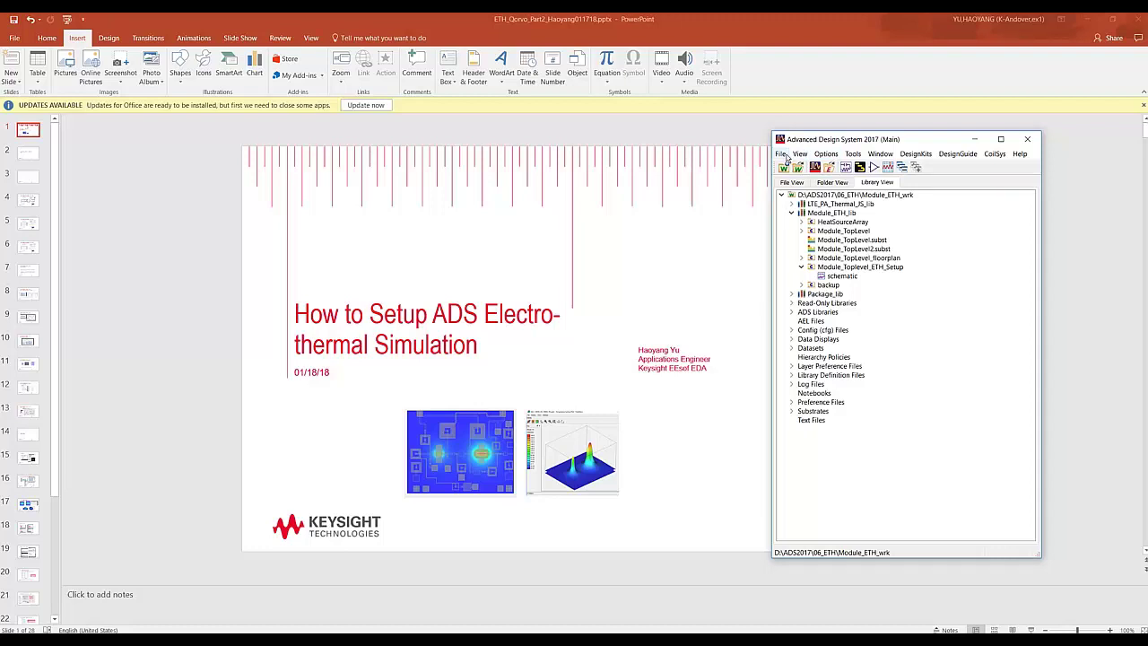
{"action": "left_click", "coordinate": [782, 154]}
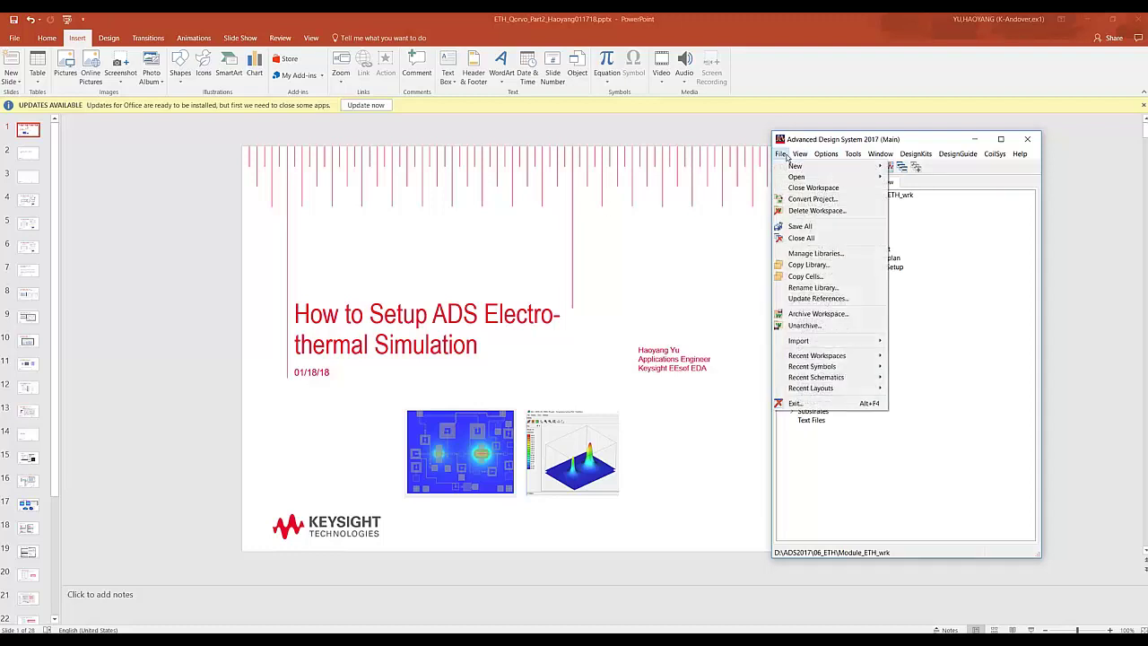
{"action": "mouse_move", "coordinate": [793, 168]}
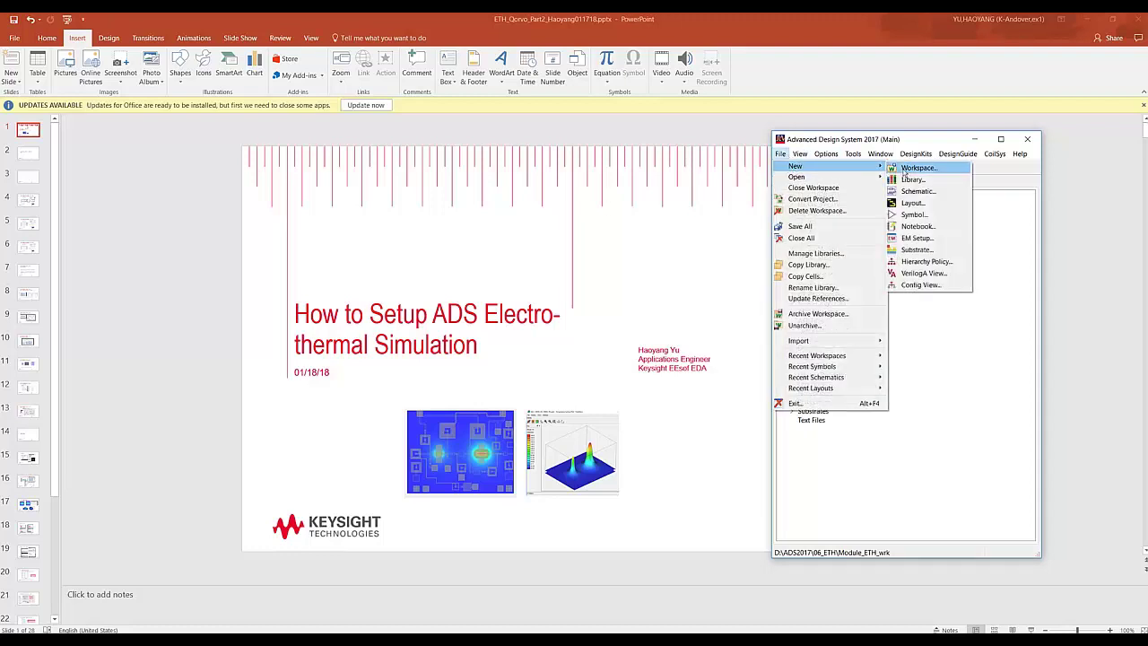
{"action": "left_click", "coordinate": [913, 169]}
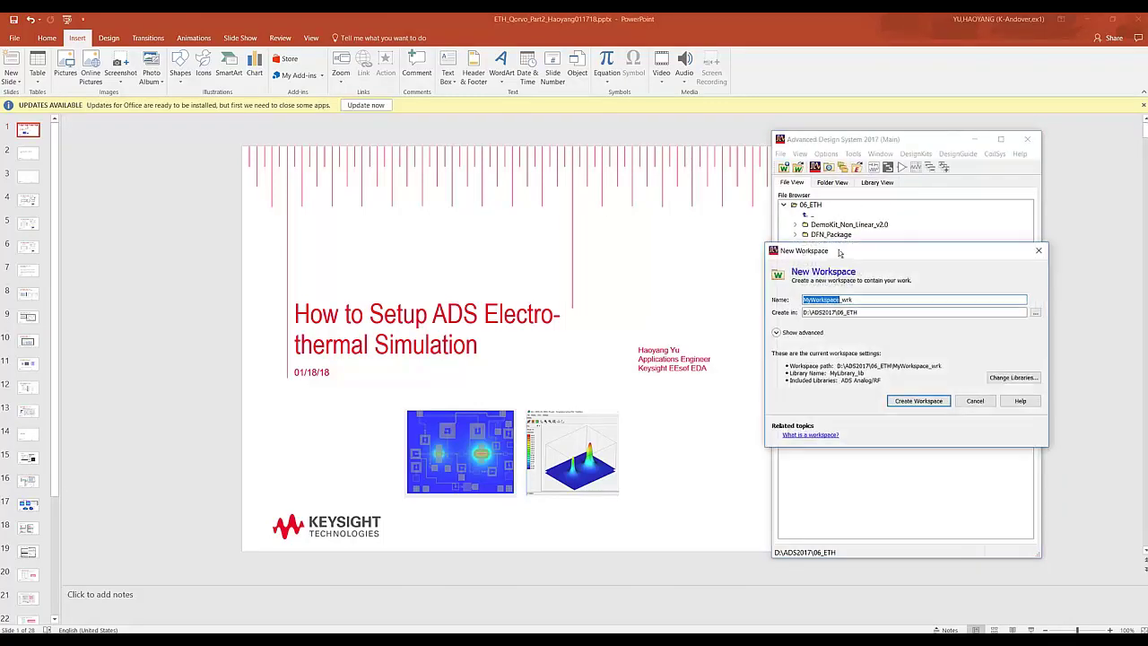
{"action": "type", "text": "test"}
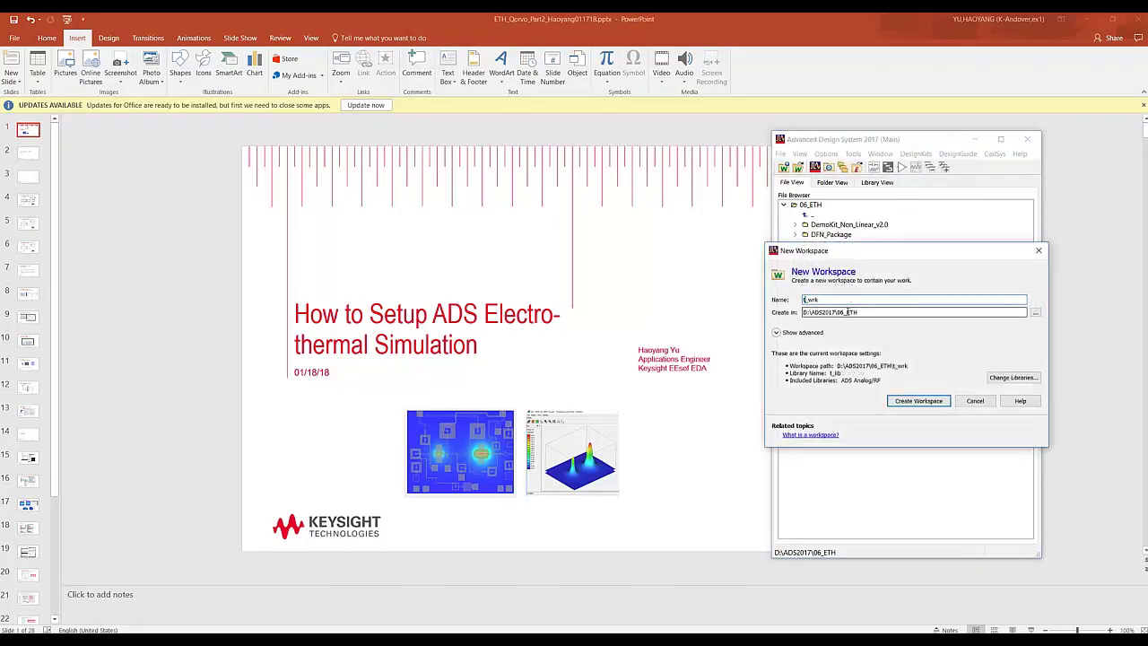
{"action": "left_click", "coordinate": [906, 402]}
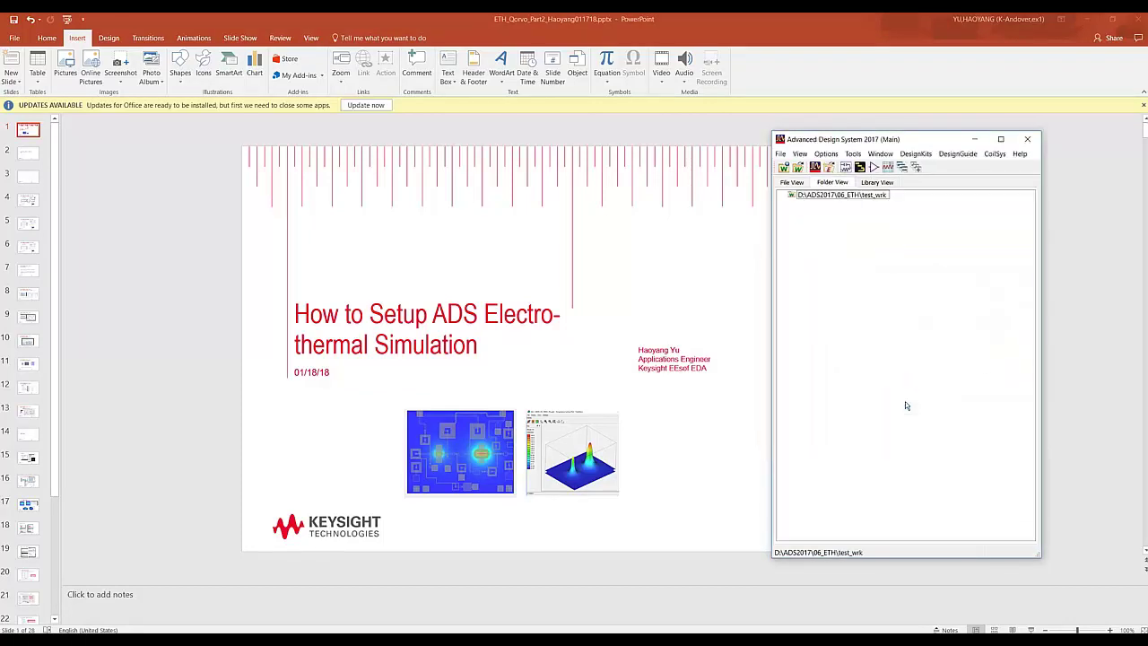
Create an empty cell_1 layout in test_lib using the 0.001 micron resolution technology.
{"action": "left_click", "coordinate": [876, 182]}
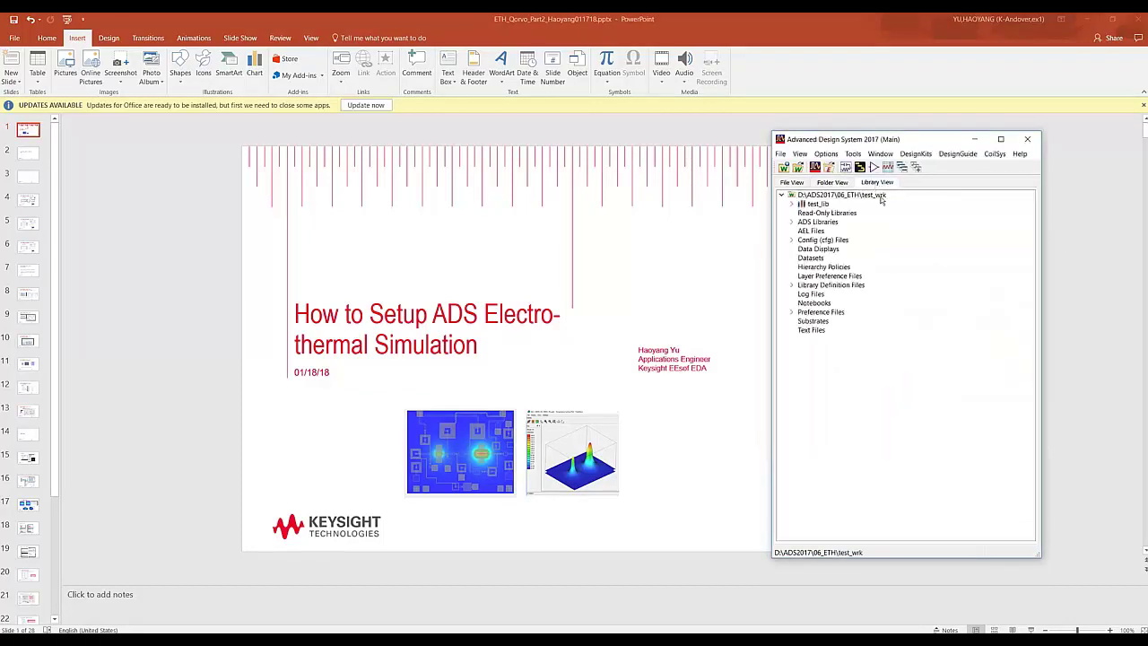
{"action": "right_click", "coordinate": [821, 205]}
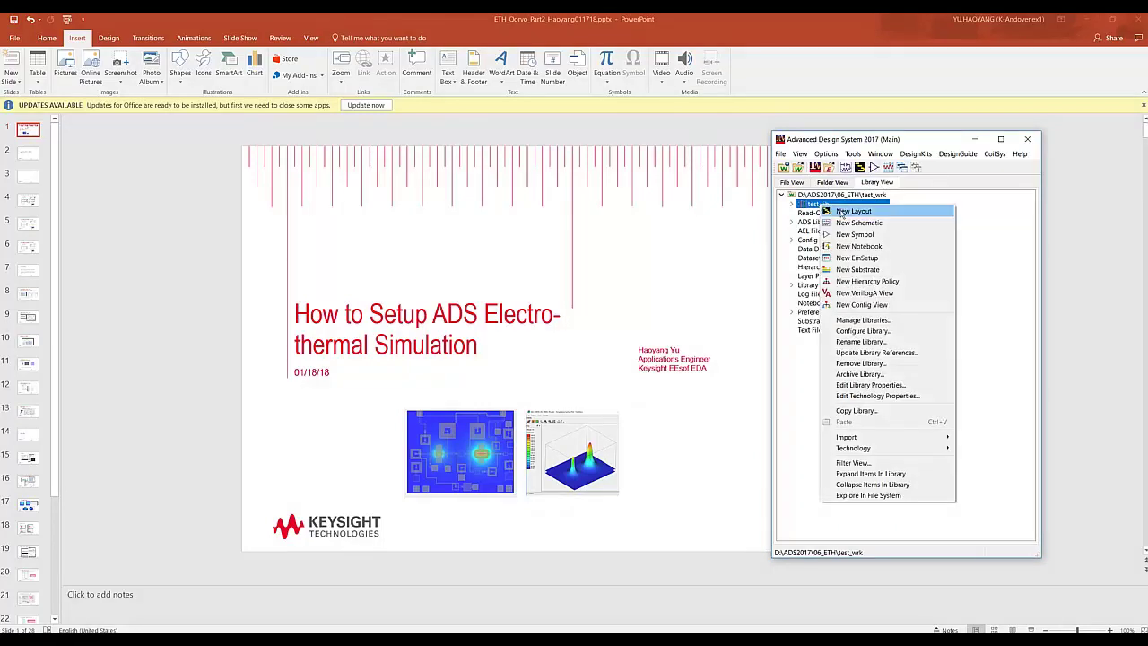
{"action": "left_click", "coordinate": [841, 212]}
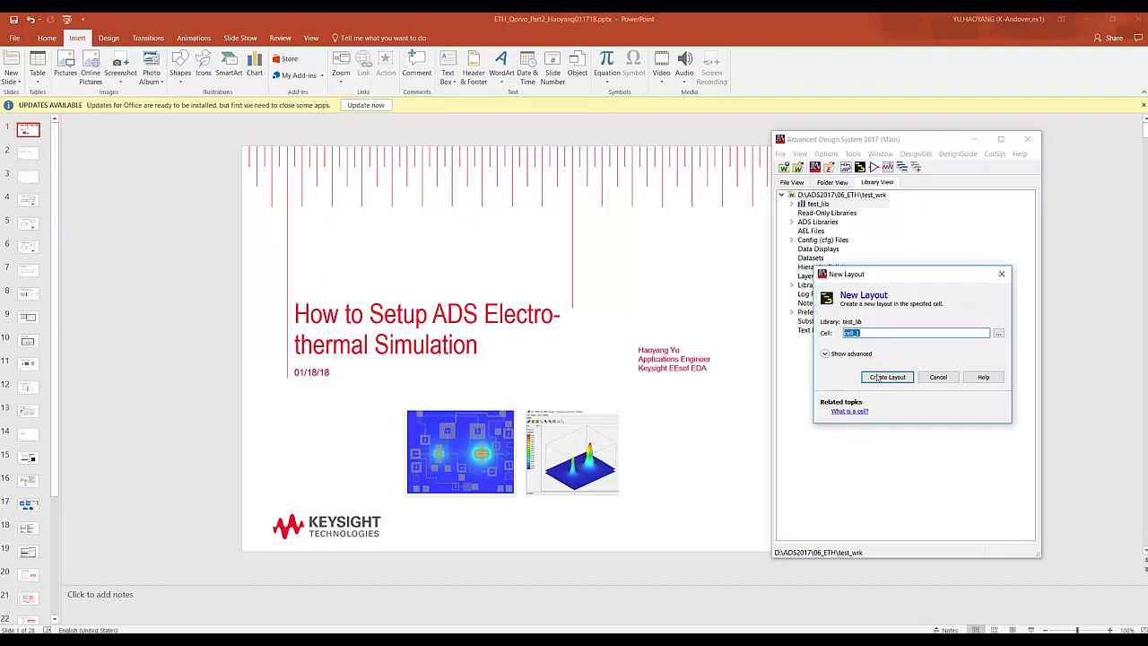
{"action": "left_click", "coordinate": [877, 377]}
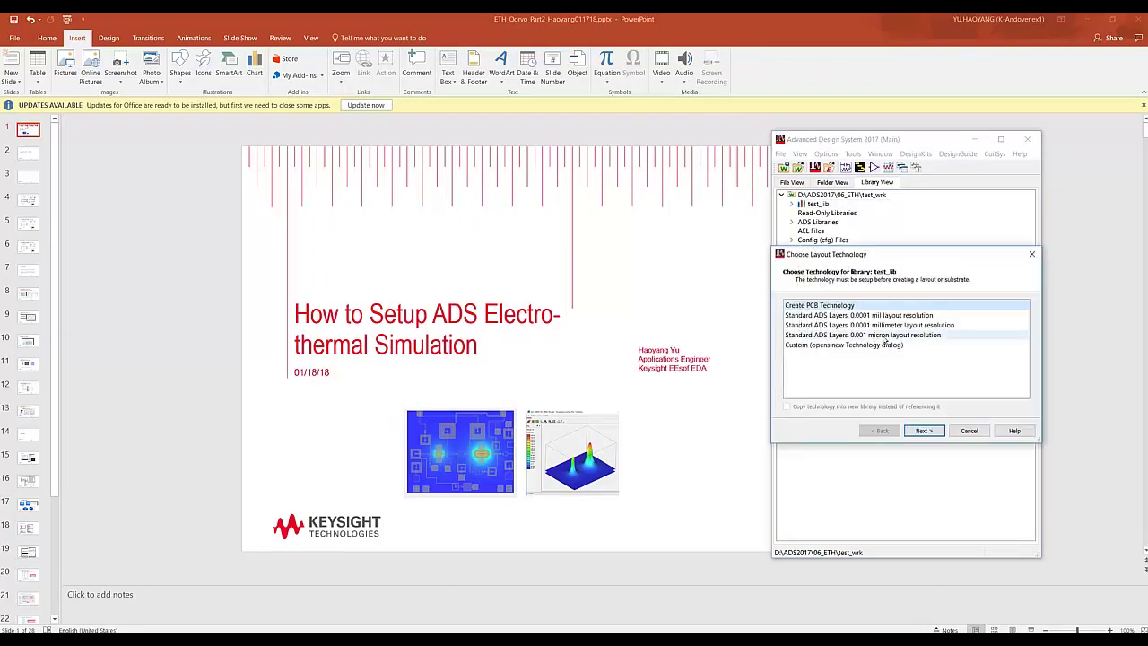
{"action": "left_click", "coordinate": [884, 336]}
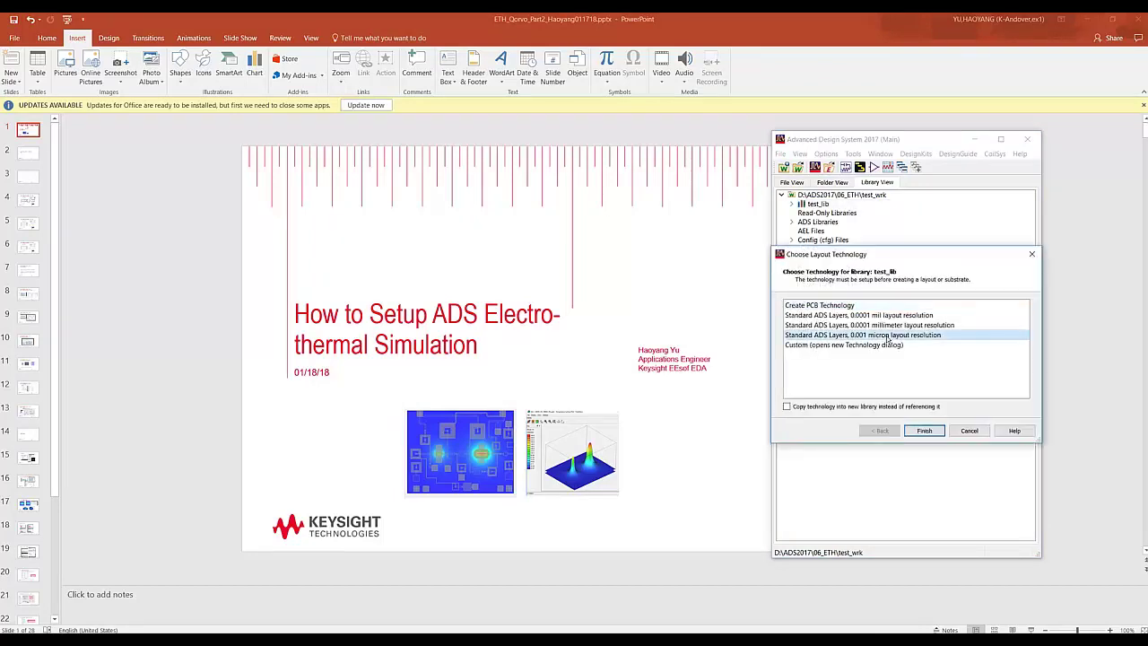
{"action": "left_click", "coordinate": [923, 431]}
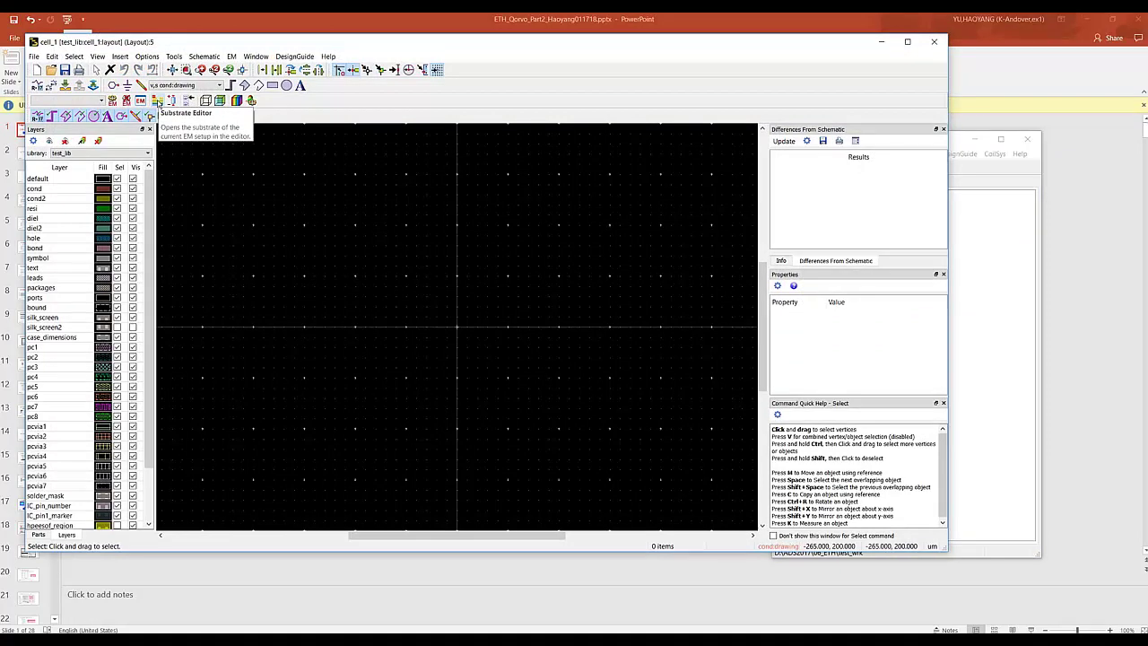
Create substrate1 for the layout and set its cond conductor layer thickness to 2 um.
{"action": "left_click", "coordinate": [156, 101]}
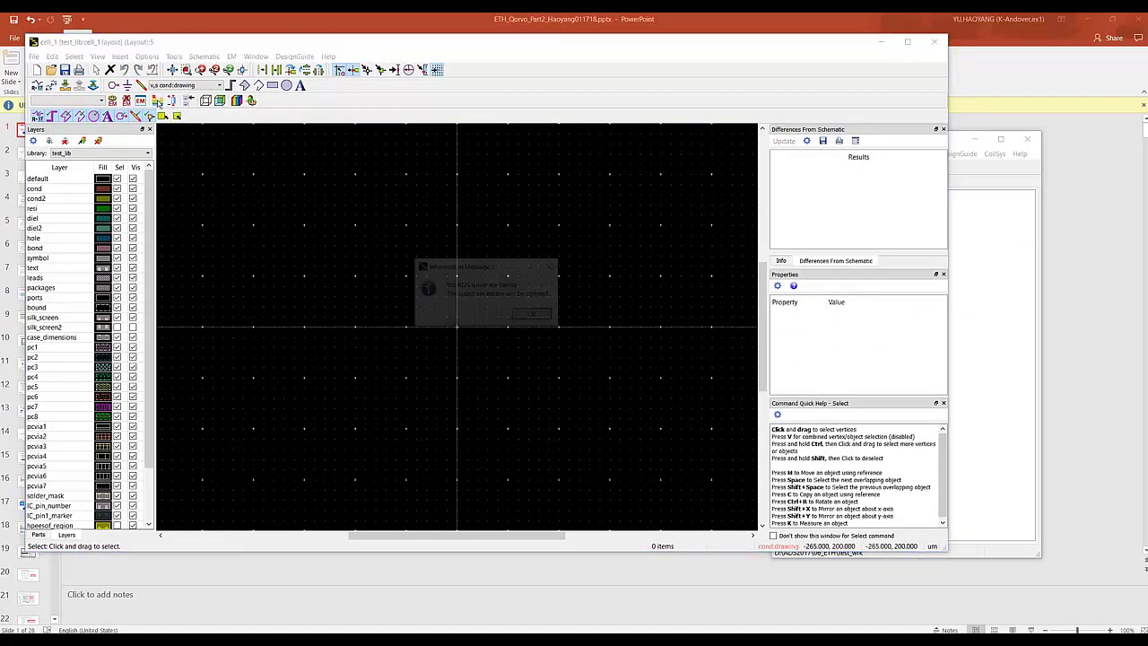
{"action": "left_click", "coordinate": [533, 316]}
{"action": "left_click", "coordinate": [439, 337]}
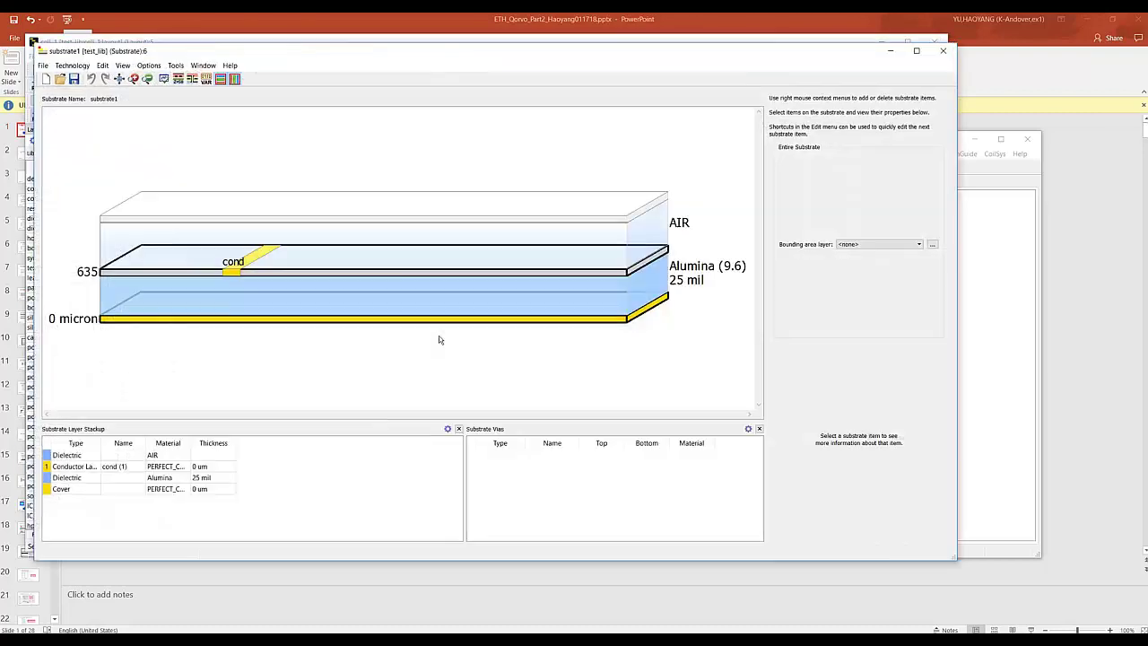
{"action": "left_click", "coordinate": [229, 275]}
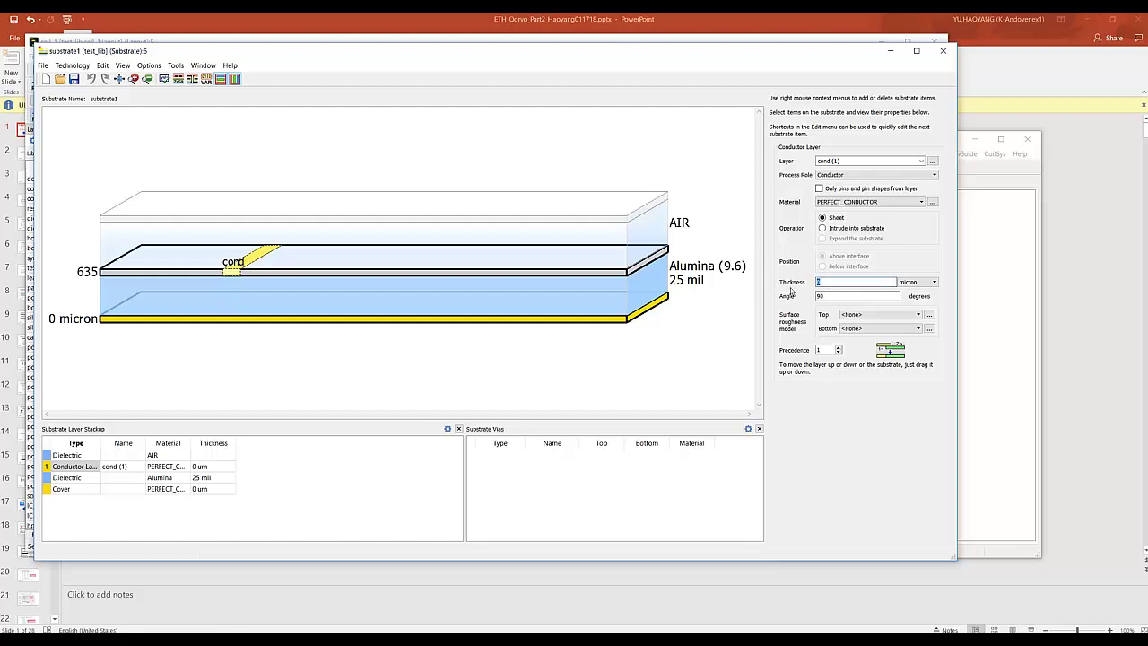
{"action": "left_click", "coordinate": [836, 295]}
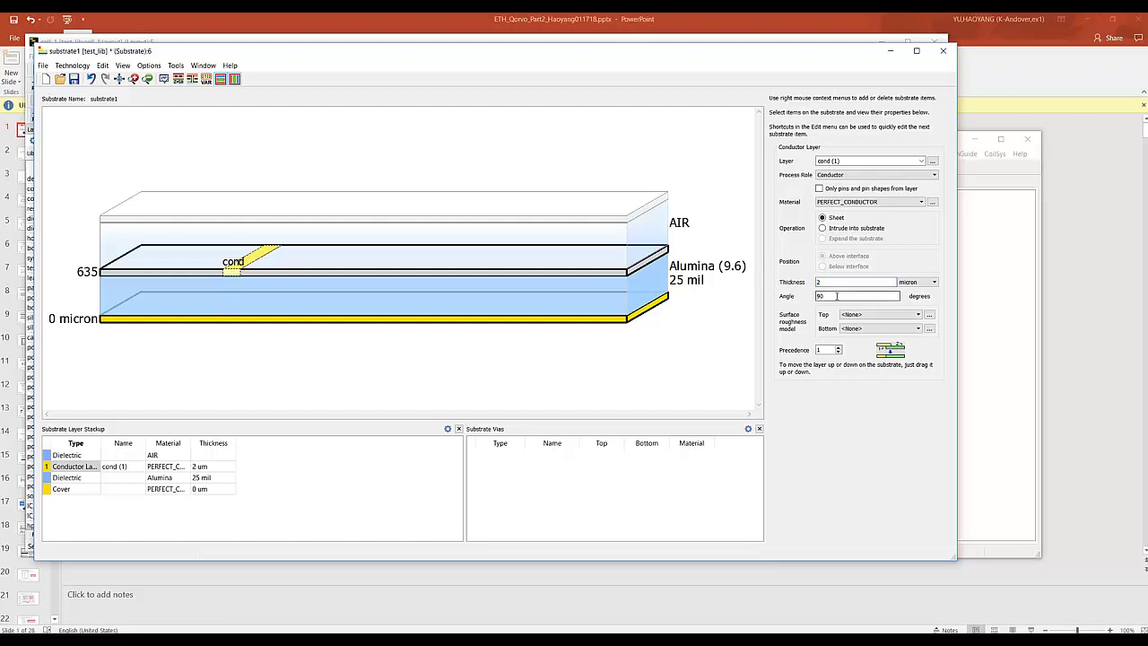
{"action": "left_click", "coordinate": [711, 312]}
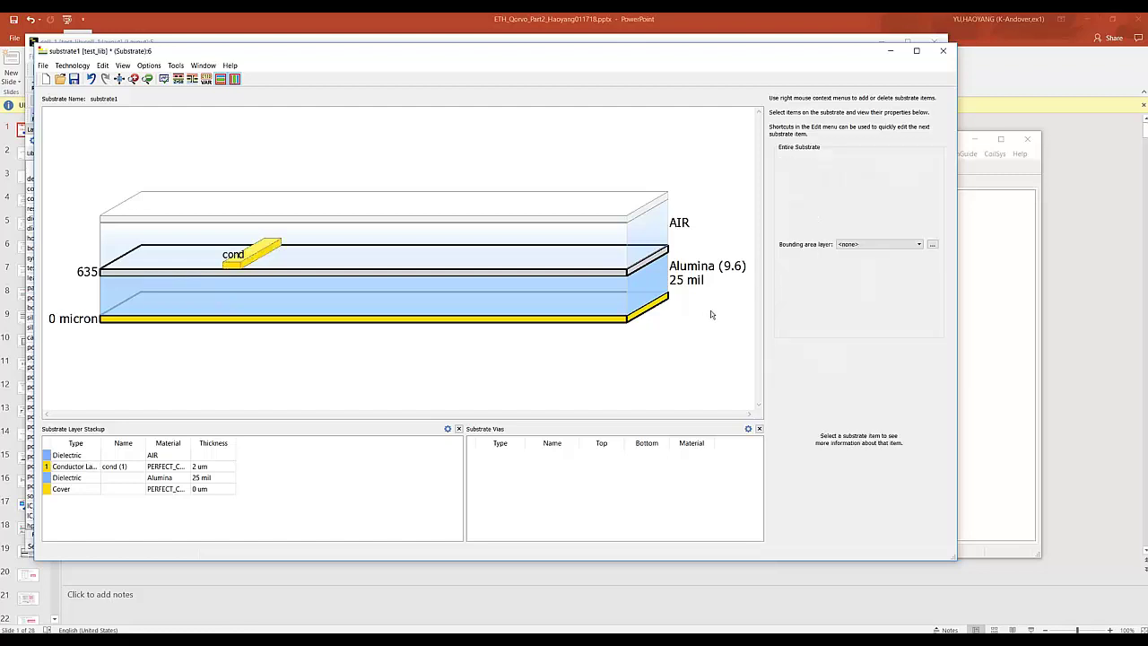
{"action": "left_click", "coordinate": [465, 273]}
Add a 10 um heat_source layer (39) with the Heat Source role on the top interface.
{"action": "right_click", "coordinate": [465, 277]}
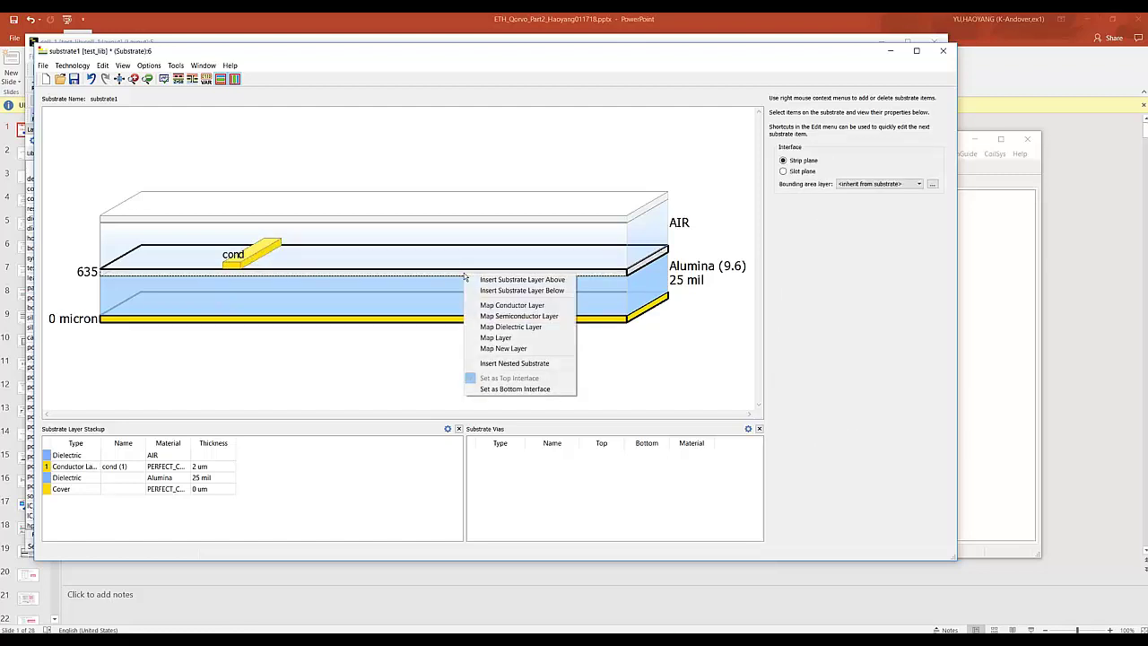
{"action": "left_click", "coordinate": [507, 350]}
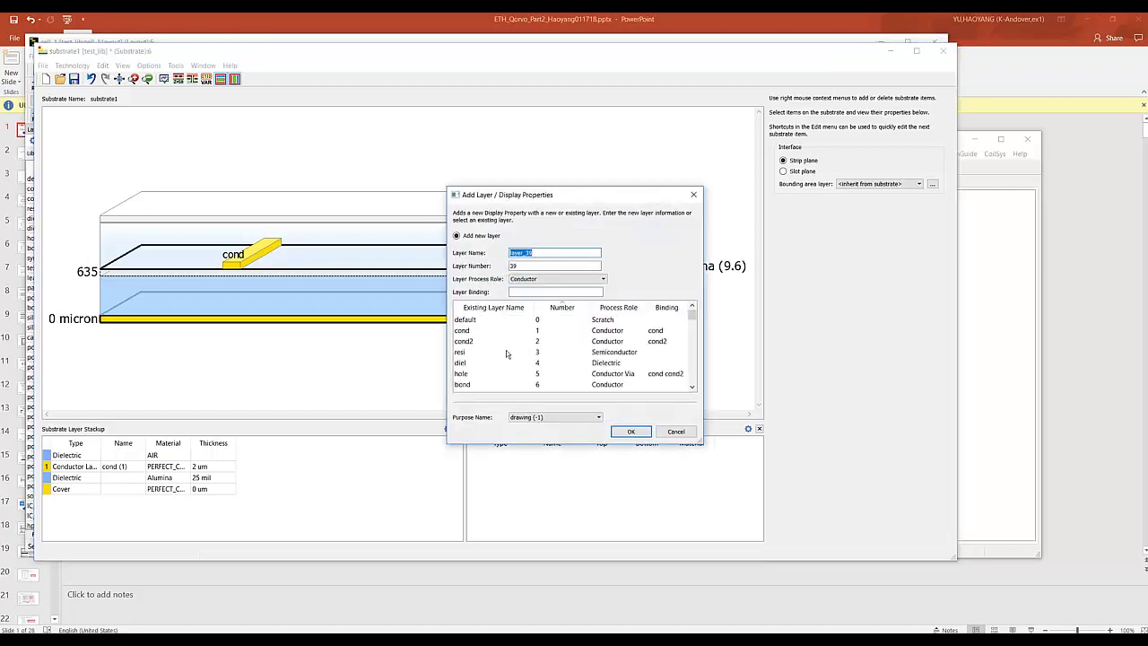
{"action": "type", "text": "heat_source"}
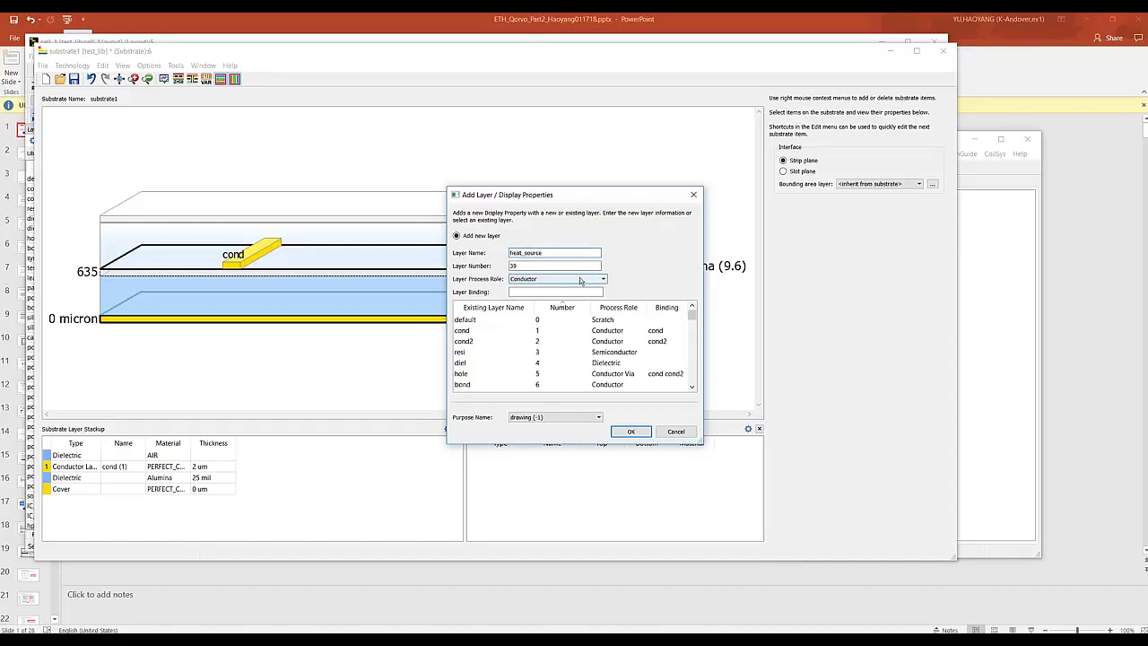
{"action": "left_click", "coordinate": [579, 279]}
{"action": "left_click_drag", "start_coordinate": [602, 294], "coordinate": [603, 317]}
{"action": "left_click", "coordinate": [547, 338]}
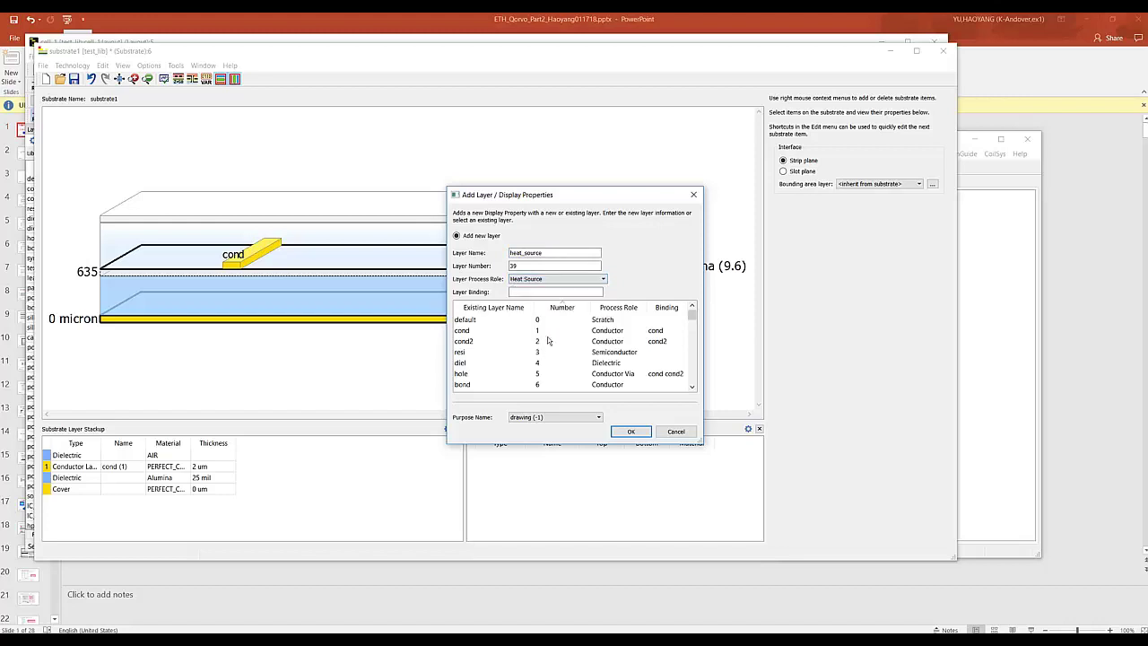
{"action": "left_click", "coordinate": [631, 431]}
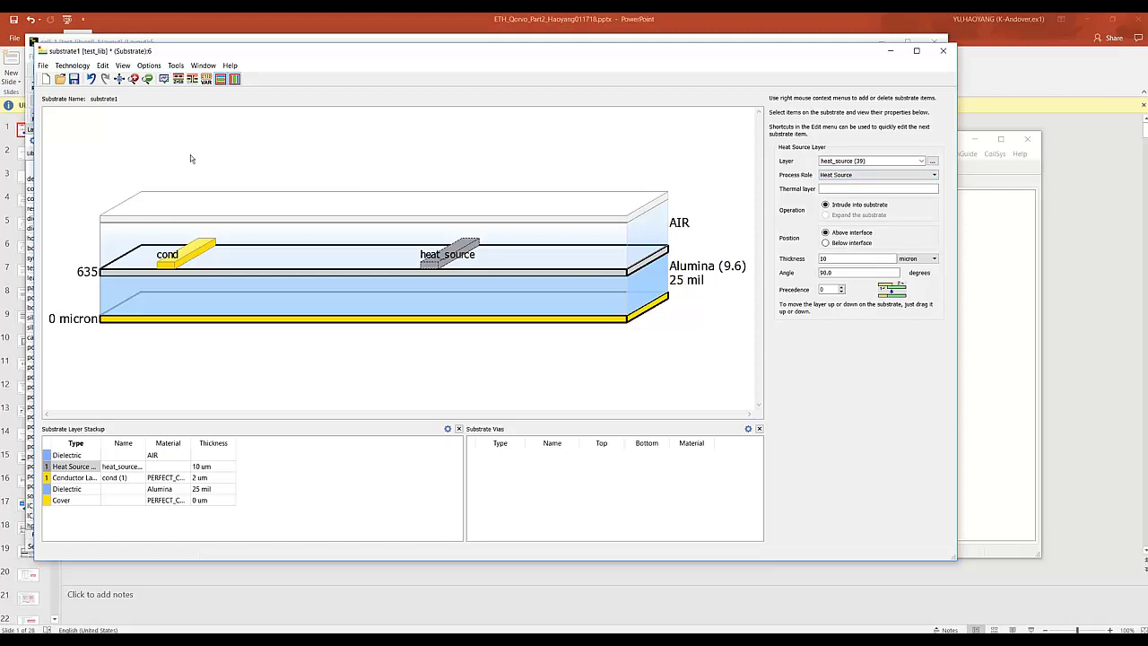
Change heat_source's display colour from black to dark red in the test_lib layer definitions.
{"action": "left_click", "coordinate": [79, 67]}
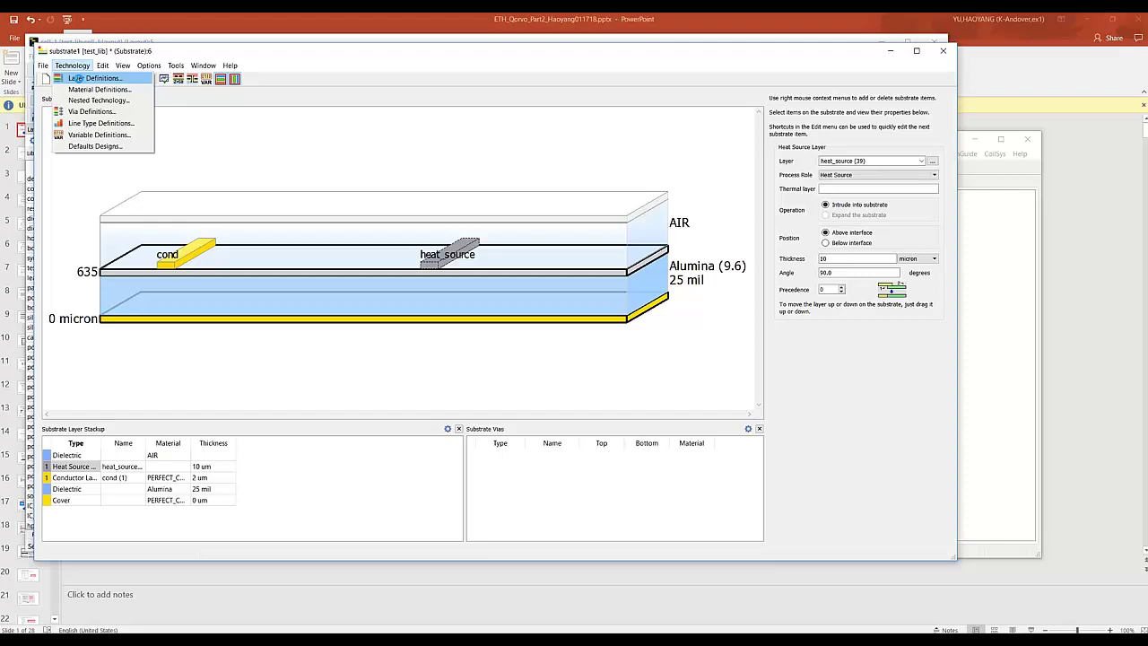
{"action": "left_click", "coordinate": [99, 79]}
{"action": "left_click_drag", "start_coordinate": [794, 295], "coordinate": [794, 408]}
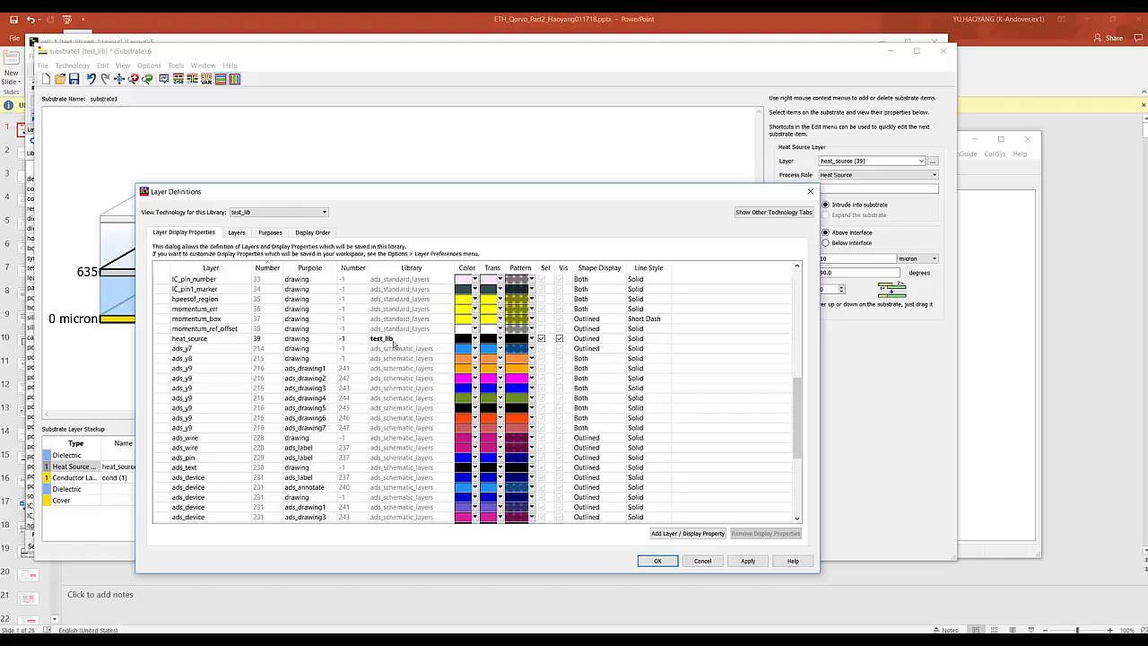
{"action": "left_click", "coordinate": [473, 342]}
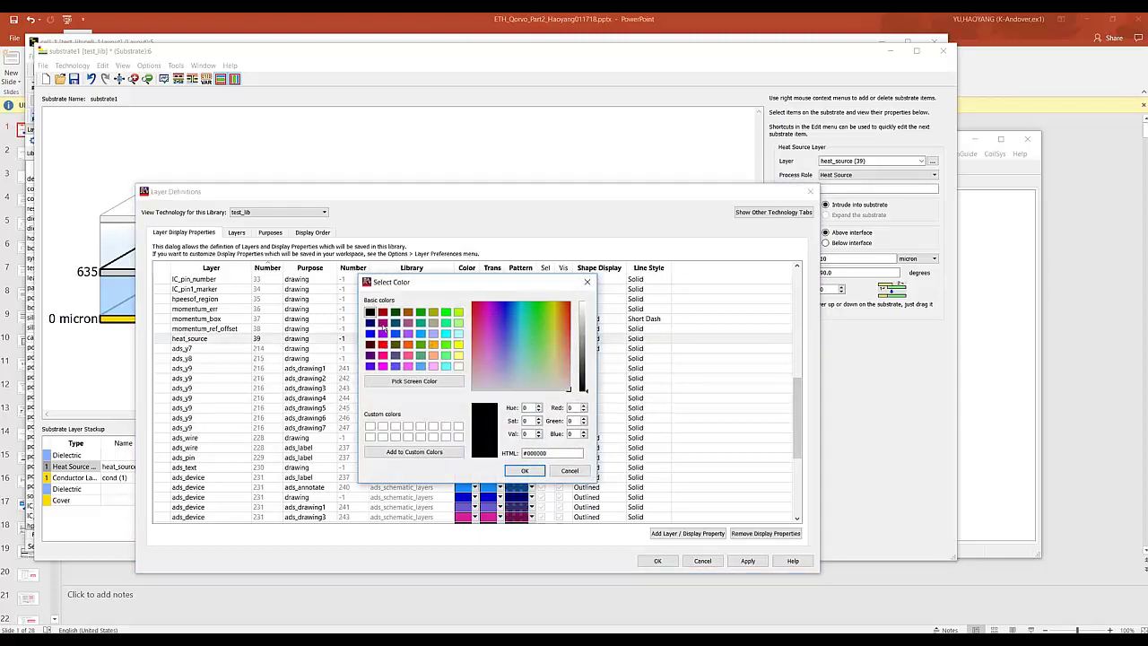
{"action": "left_click", "coordinate": [382, 314]}
{"action": "left_click", "coordinate": [524, 471]}
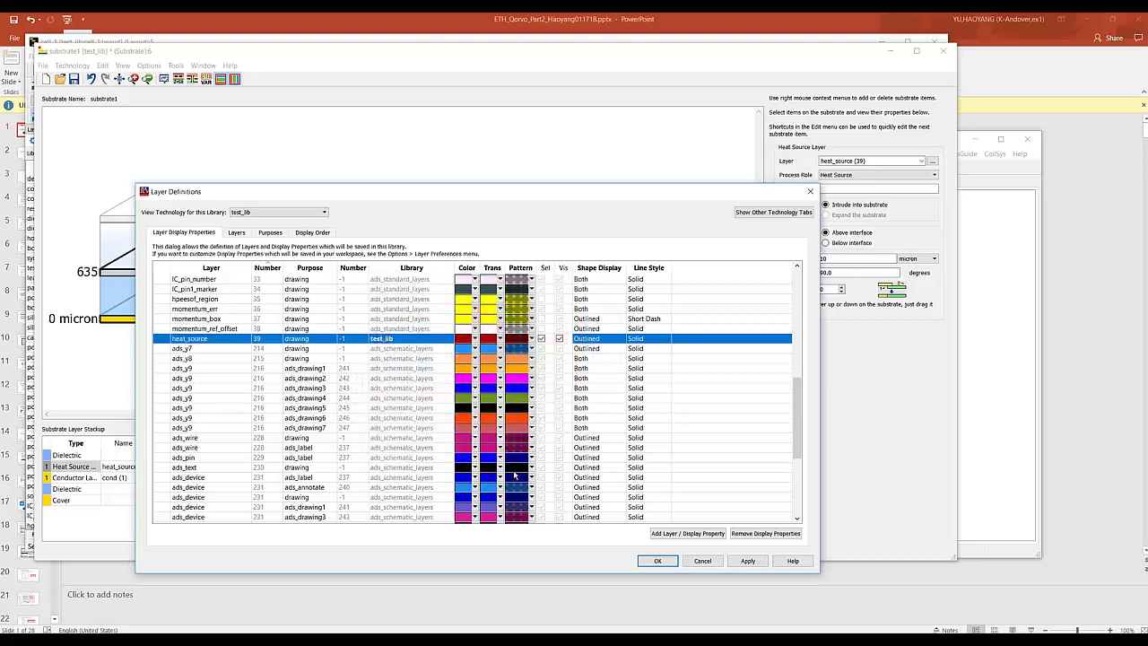
{"action": "left_click", "coordinate": [658, 561]}
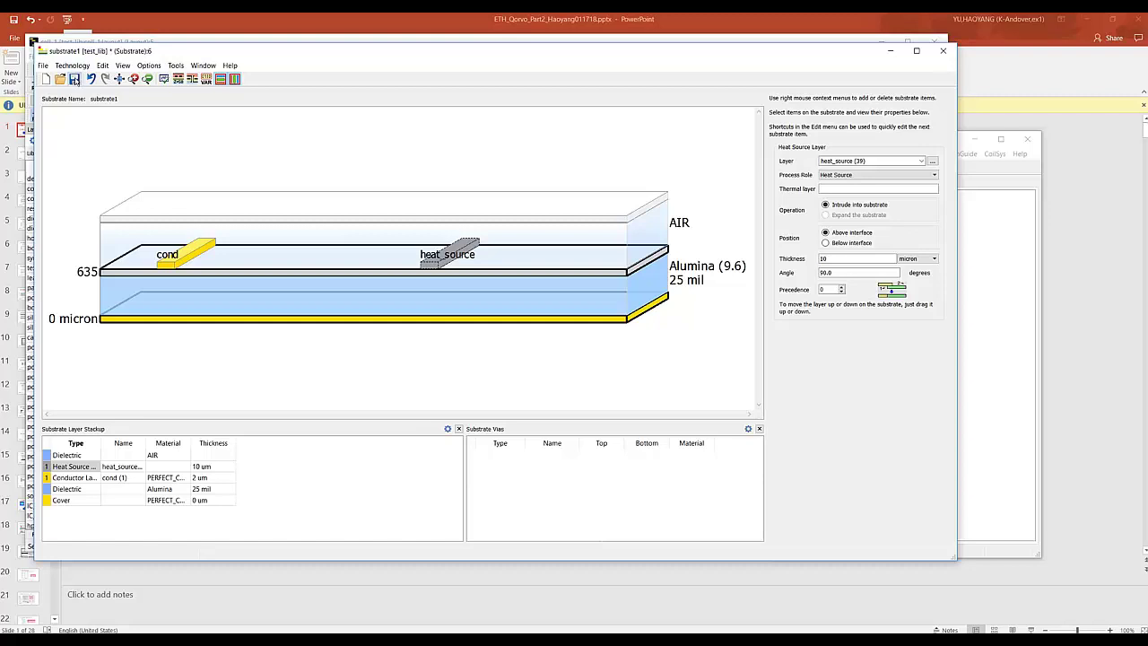
Save the substrate, then add Air (0.027 W/mK) from the material database to test_lib's dielectrics.
{"action": "left_click", "coordinate": [76, 79]}
{"action": "left_click", "coordinate": [660, 229]}
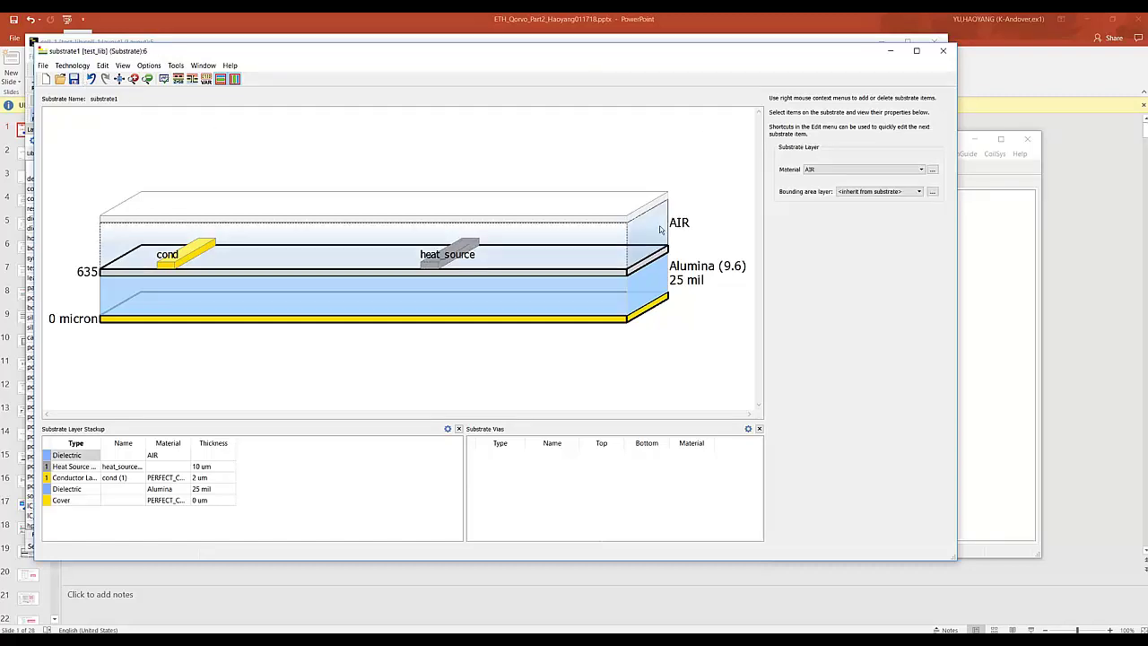
{"action": "left_click", "coordinate": [932, 171]}
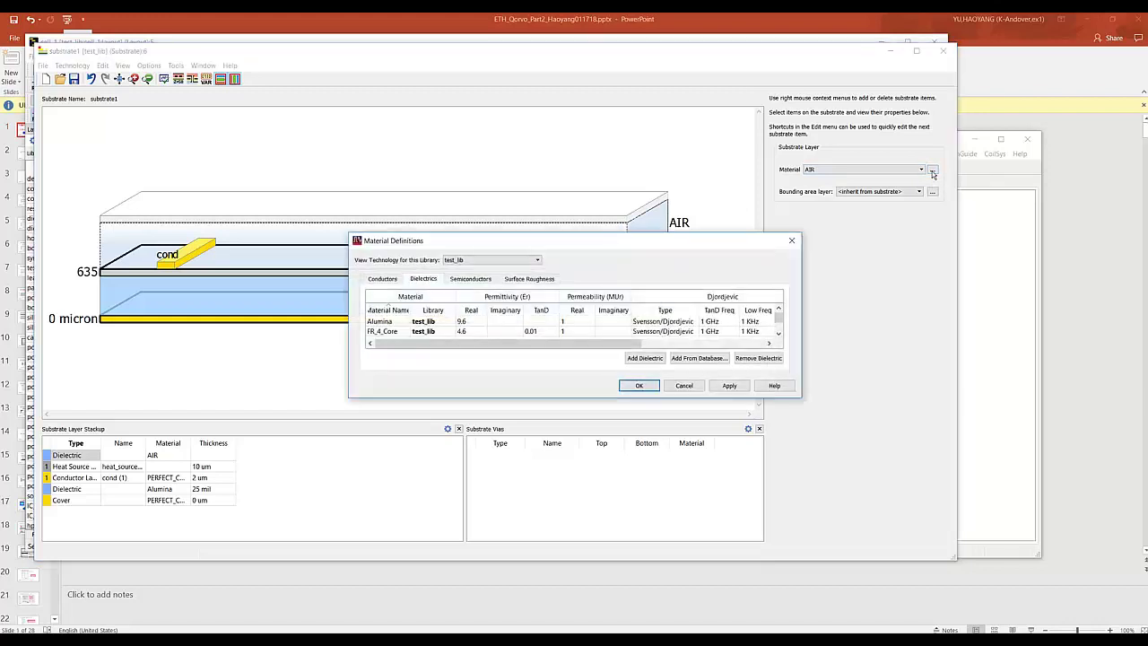
{"action": "left_click_drag", "start_coordinate": [803, 400], "coordinate": [958, 440]}
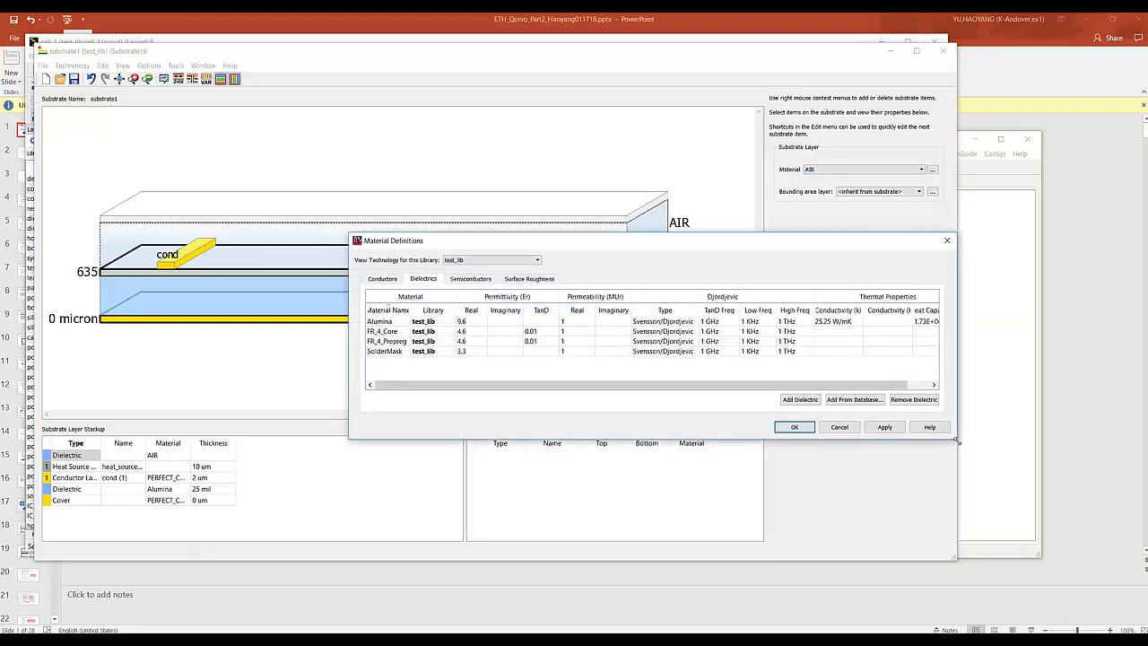
{"action": "left_click", "coordinate": [853, 401]}
{"action": "left_click", "coordinate": [522, 331]}
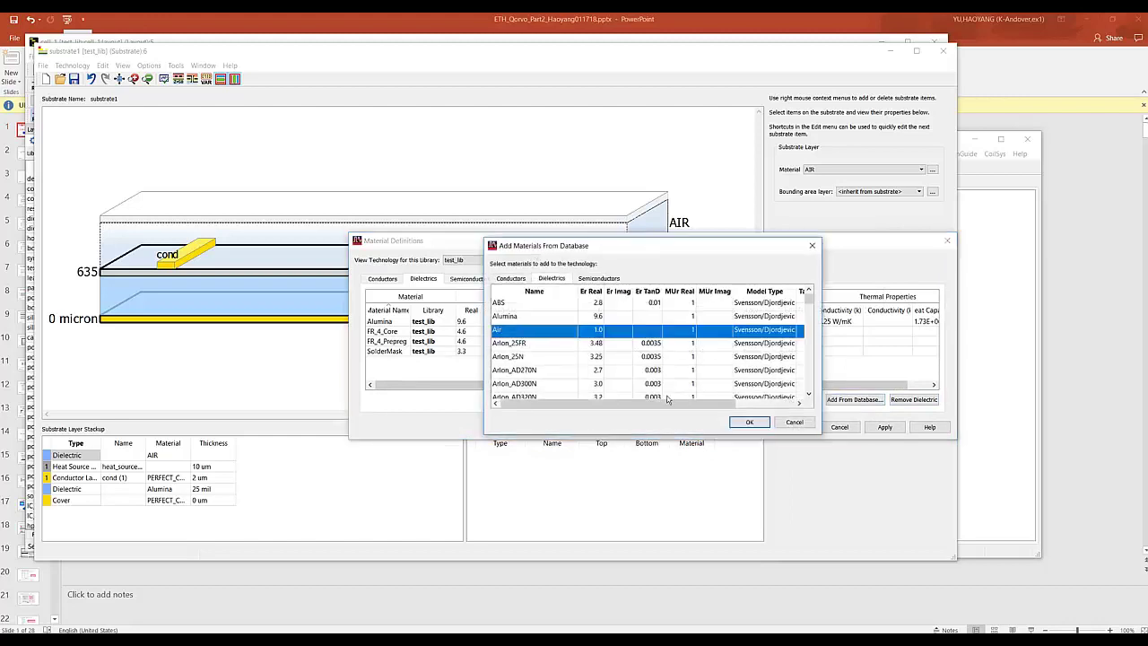
{"action": "left_click", "coordinate": [748, 422]}
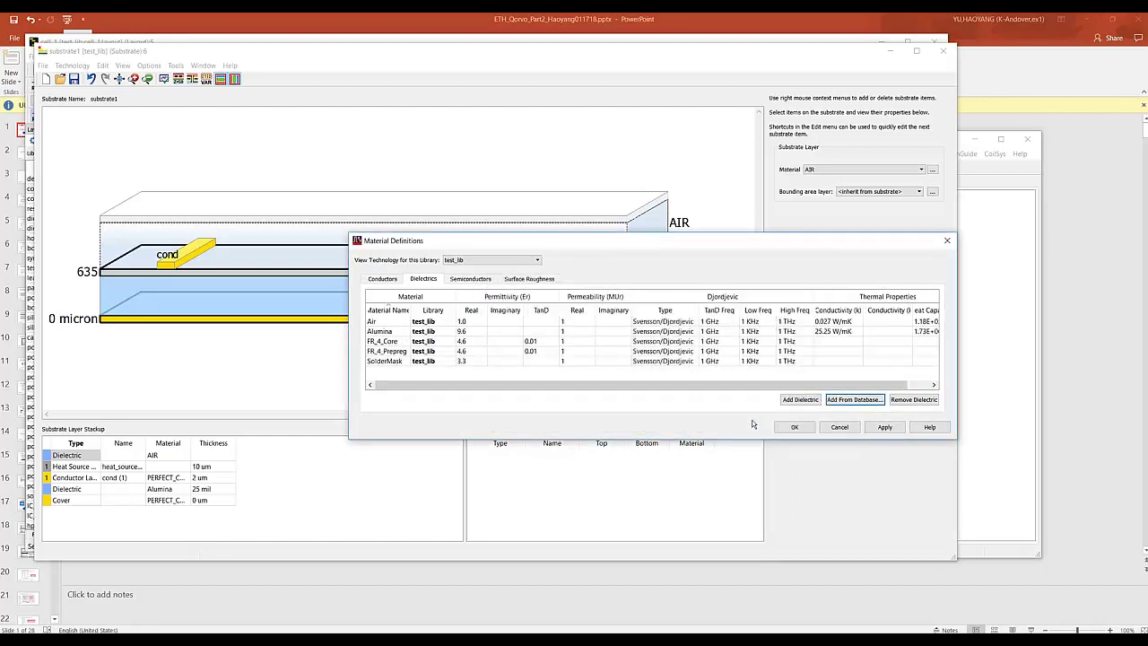
{"action": "left_click", "coordinate": [387, 321]}
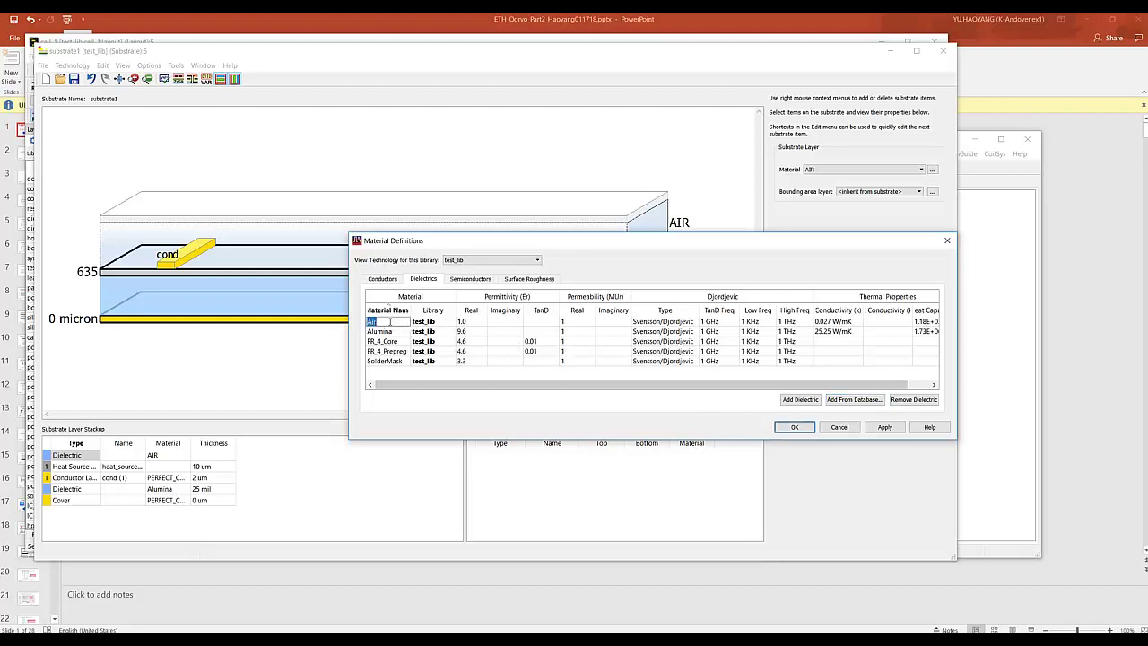
{"action": "left_click", "coordinate": [789, 427]}
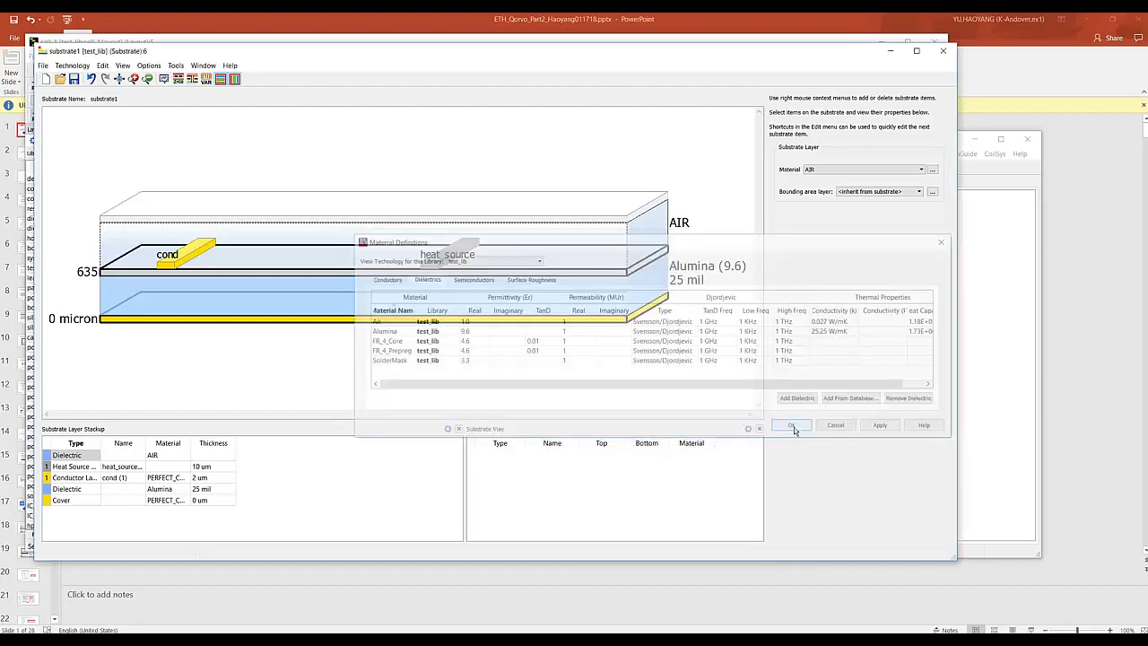
{"action": "left_click", "coordinate": [906, 171]}
Set the top dielectric layer to Air (1.0), save, and export the thermal tech files.
{"action": "left_click", "coordinate": [825, 213]}
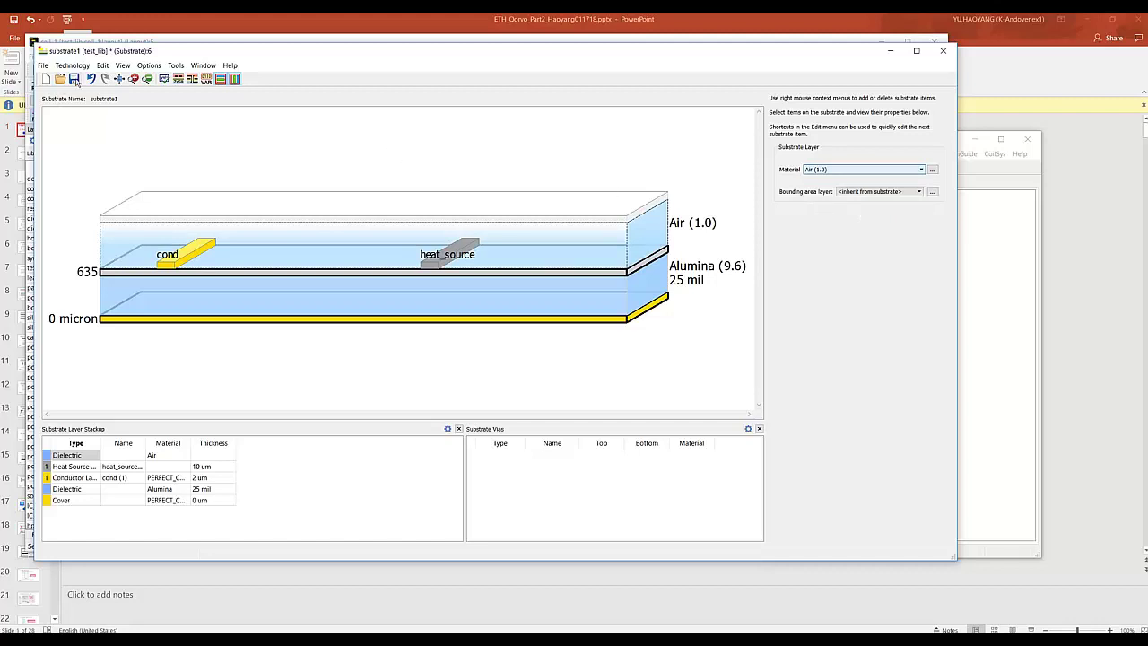
{"action": "left_click", "coordinate": [75, 79]}
{"action": "left_click", "coordinate": [42, 67]}
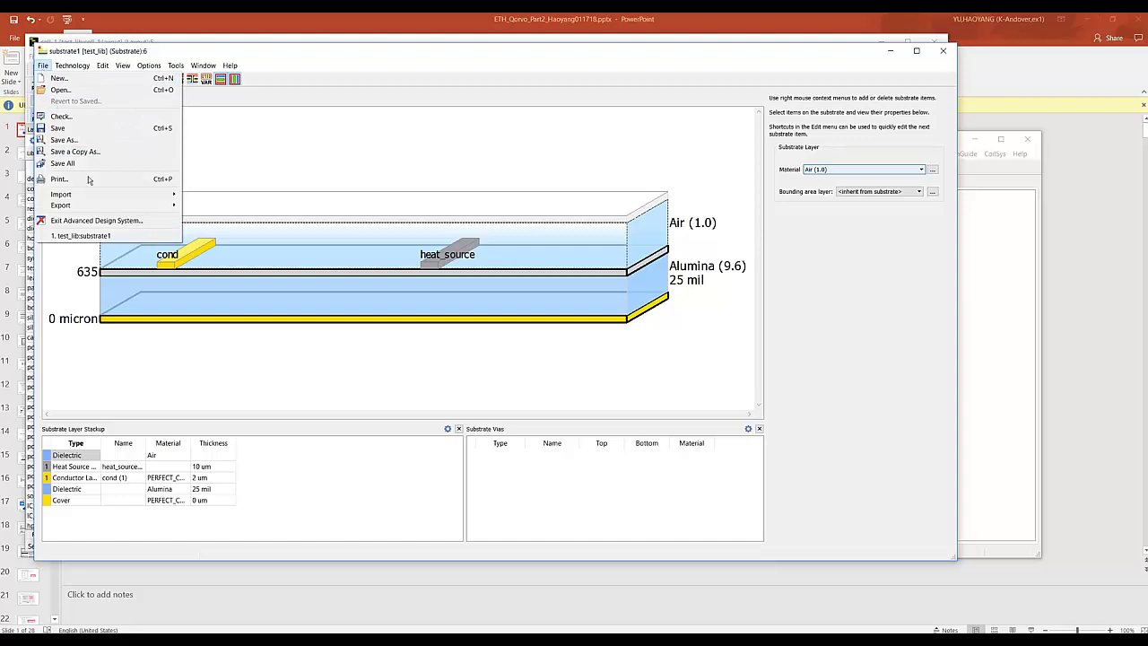
{"action": "mouse_move", "coordinate": [92, 205]}
{"action": "left_click", "coordinate": [236, 210]}
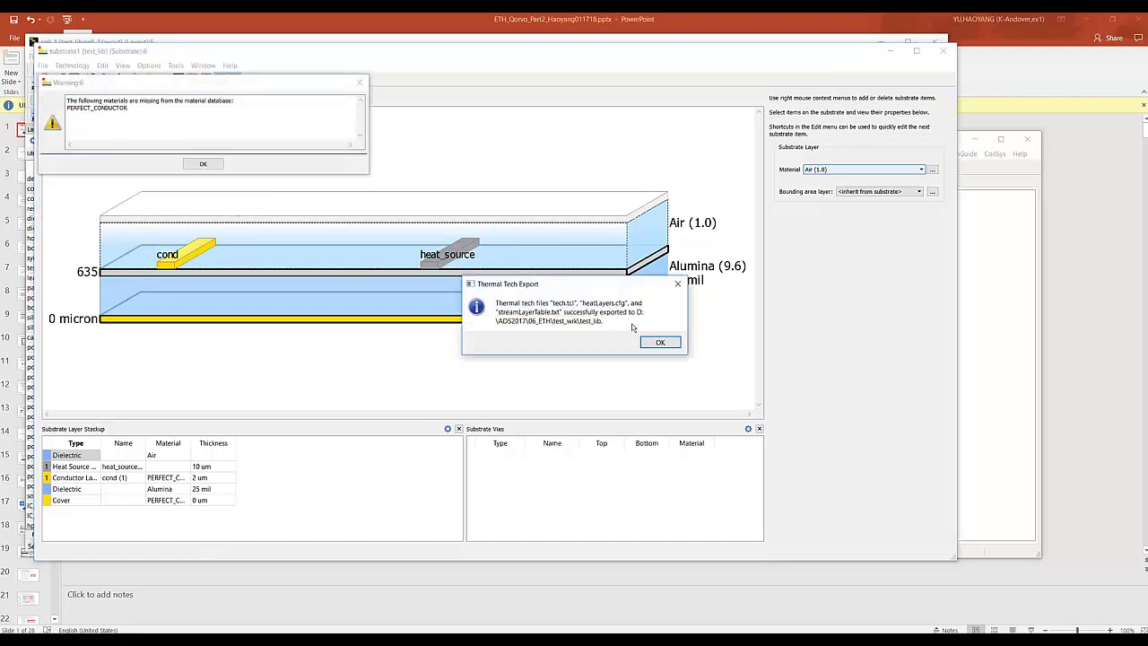
{"action": "left_click", "coordinate": [661, 343]}
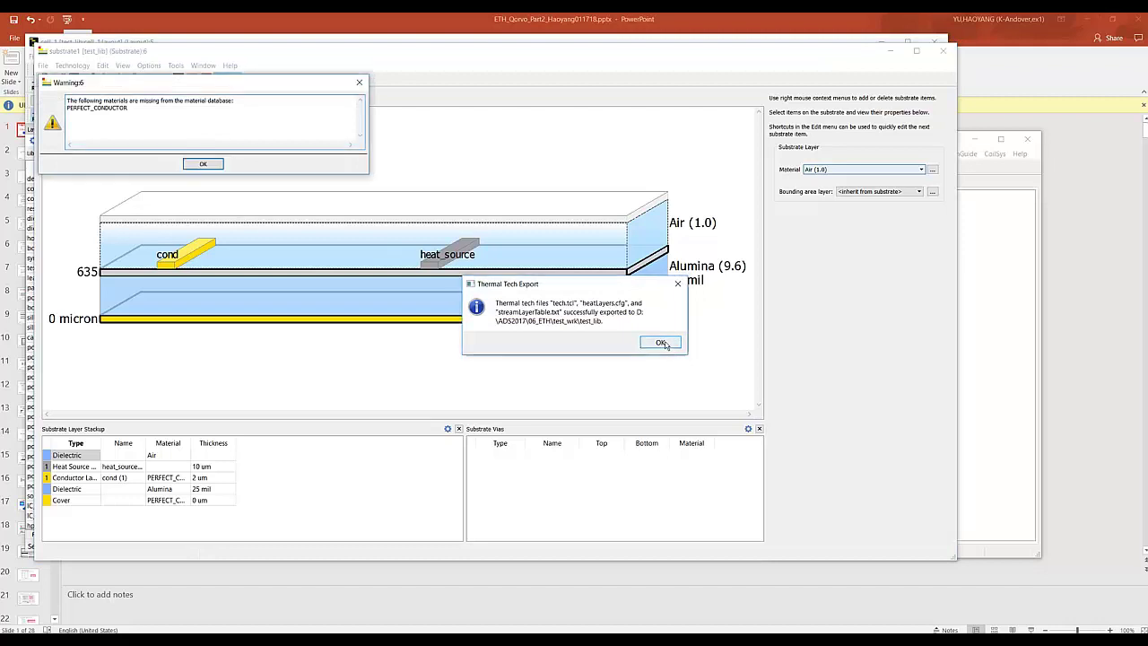
{"action": "left_click", "coordinate": [203, 165]}
Make the cond layer Copper, re-export the thermal tech files and save the substrate.
{"action": "left_click", "coordinate": [192, 255]}
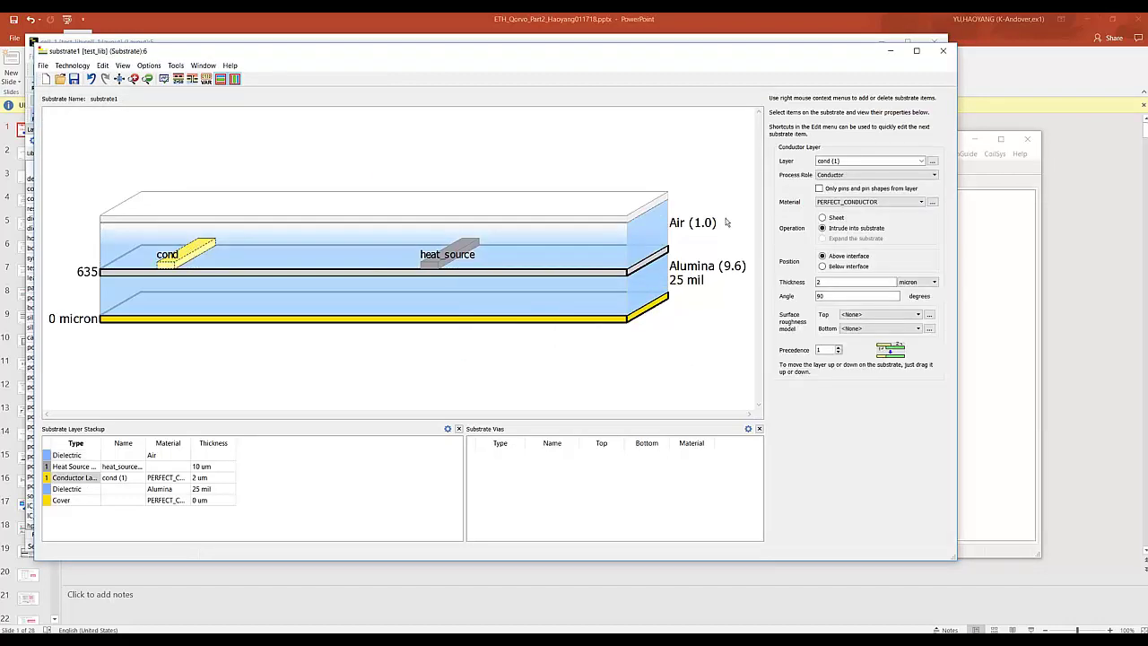
{"action": "left_click", "coordinate": [906, 206]}
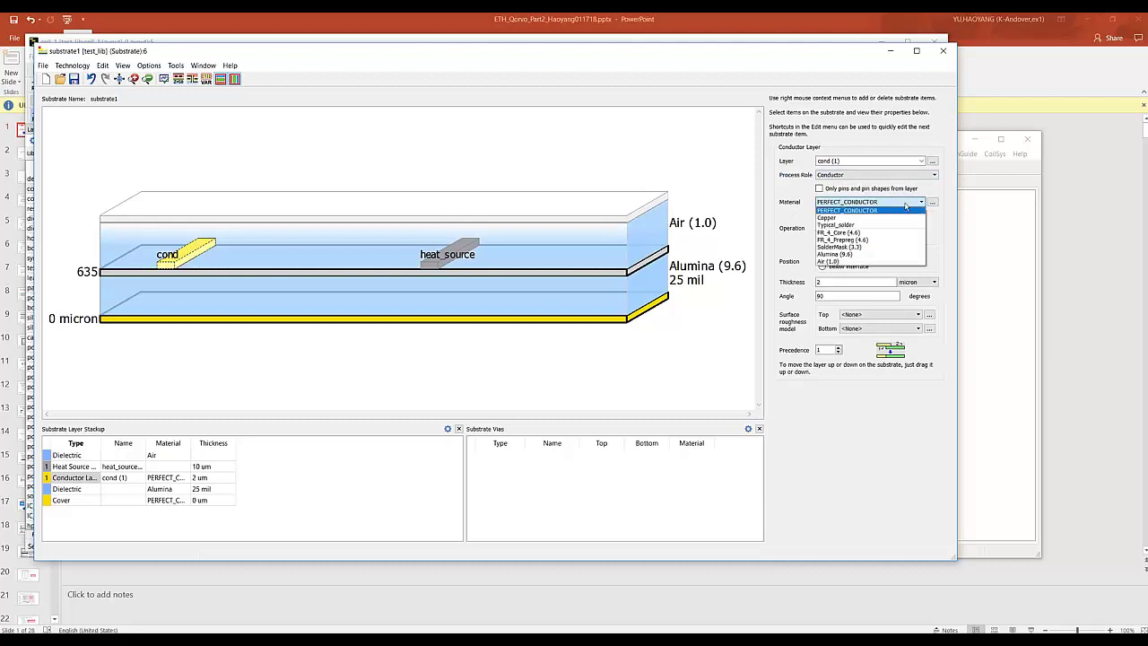
{"action": "left_click", "coordinate": [863, 220]}
{"action": "left_click", "coordinate": [931, 202]}
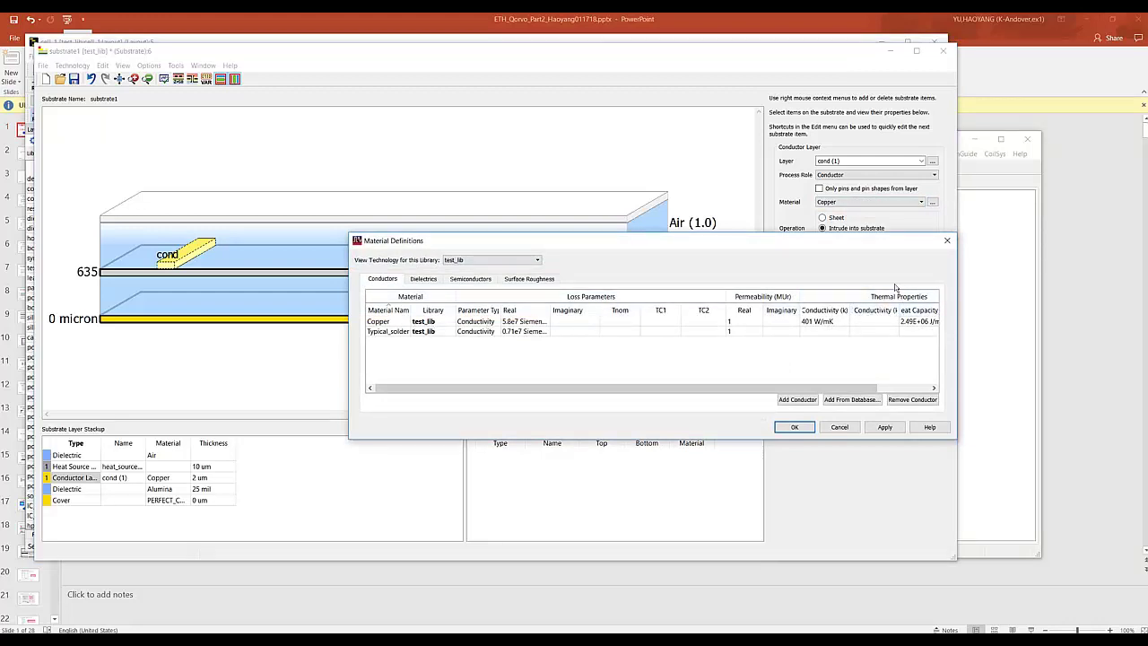
{"action": "left_click", "coordinate": [794, 428]}
{"action": "left_click", "coordinate": [42, 65]}
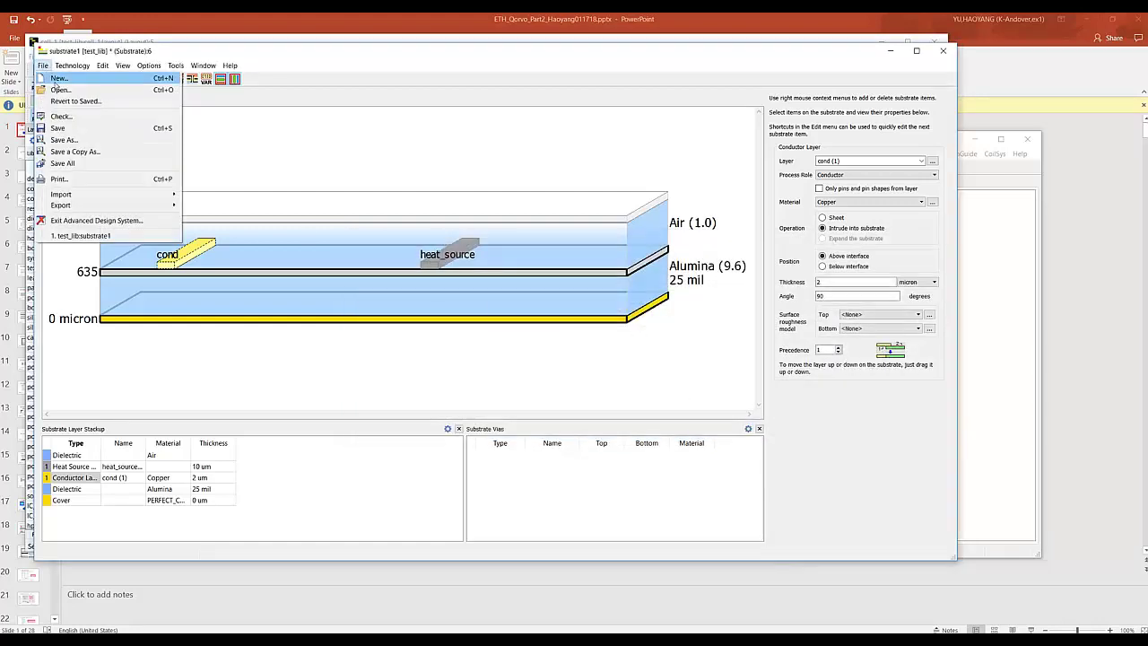
{"action": "mouse_move", "coordinate": [97, 207]}
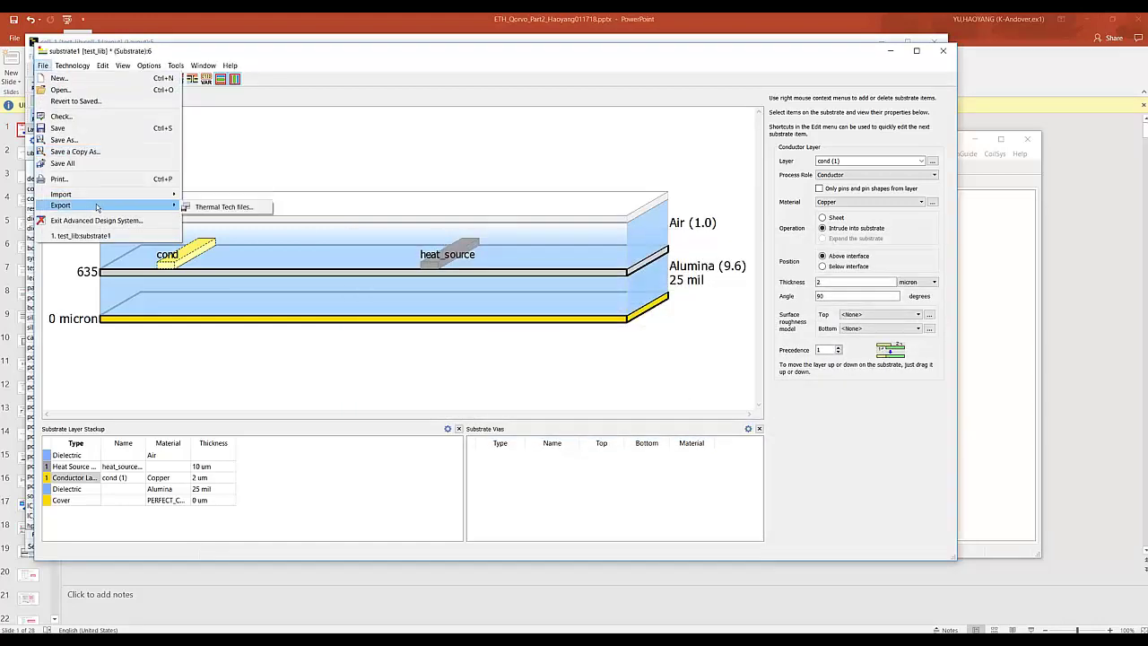
{"action": "left_click", "coordinate": [216, 207]}
{"action": "left_click", "coordinate": [611, 352]}
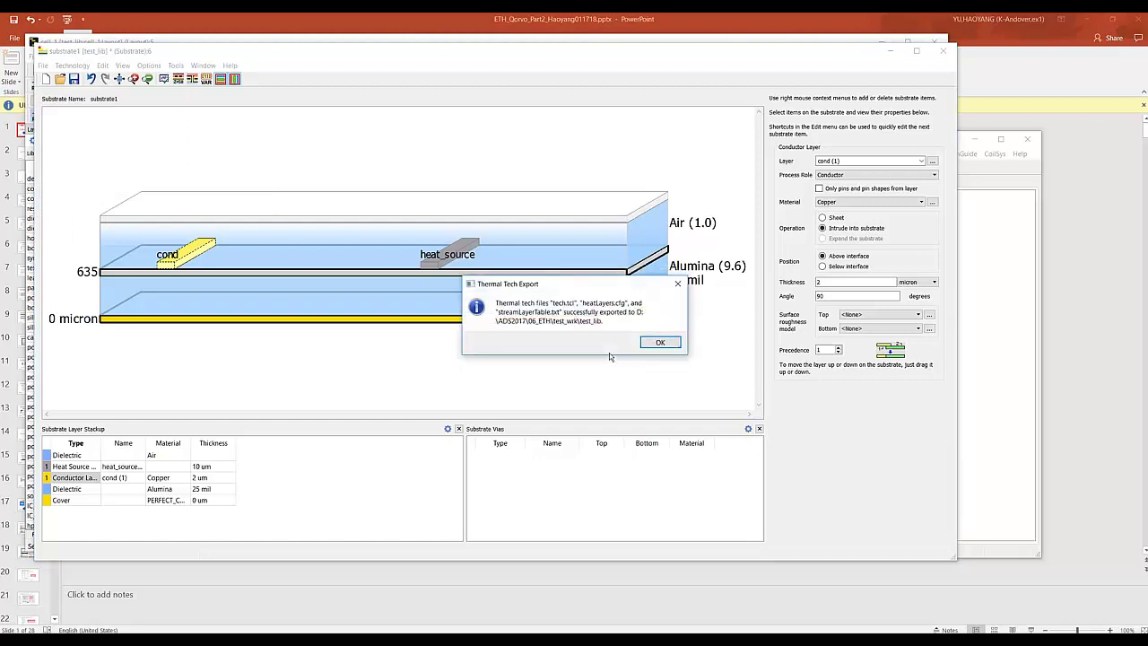
{"action": "left_click", "coordinate": [657, 344]}
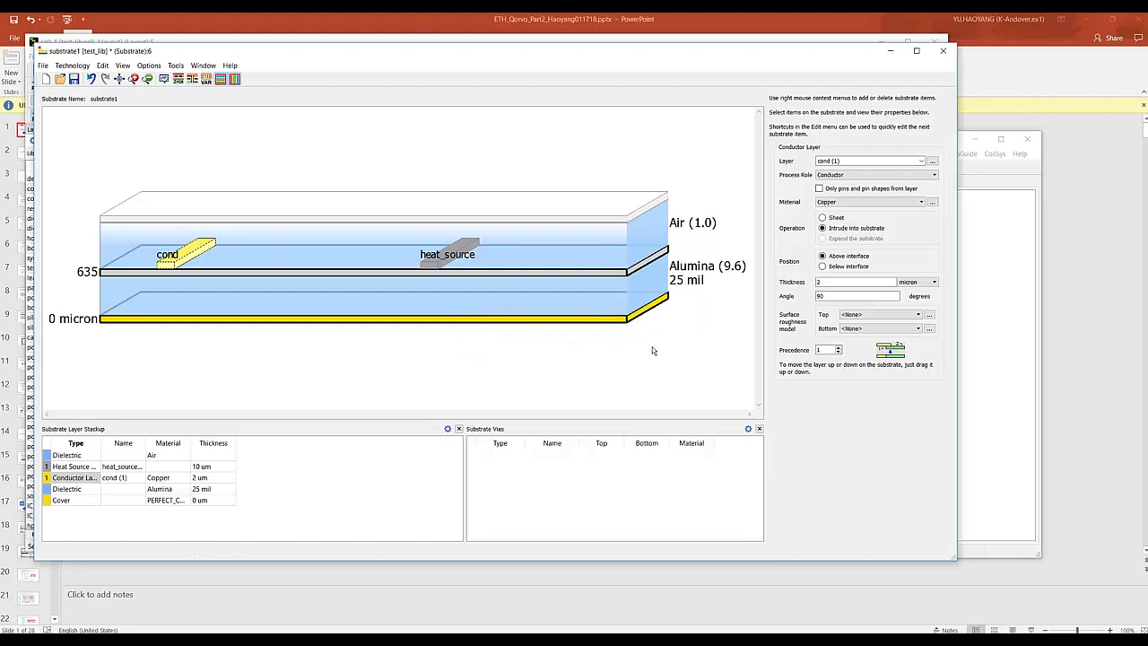
{"action": "left_click", "coordinate": [74, 80]}
Back in the cell_1 layout, draw a heat_source rectangle starting at the origin.
{"action": "left_click", "coordinate": [942, 50]}
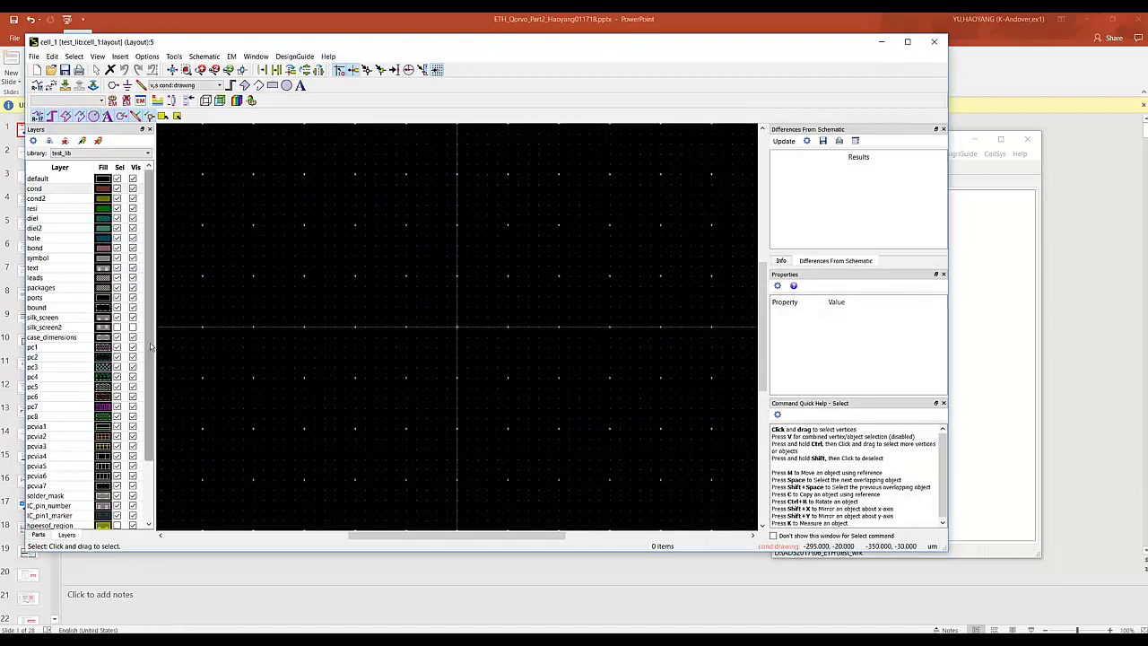
{"action": "scroll", "coordinate": [151, 346], "scroll_direction": "down", "scroll_amount": 2}
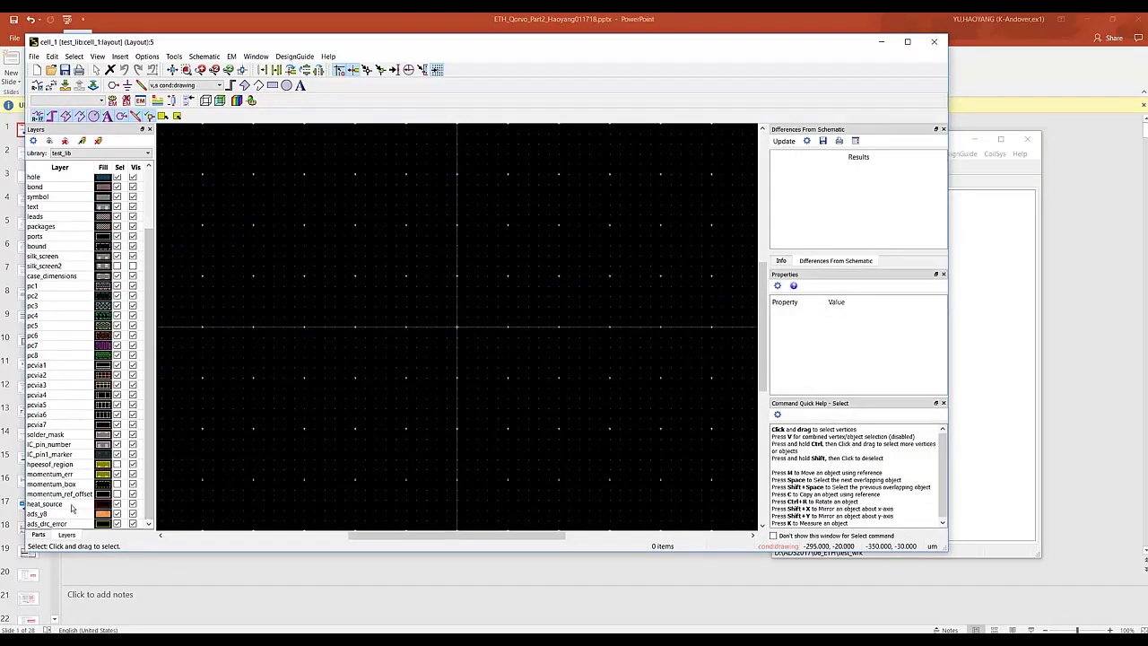
{"action": "left_click", "coordinate": [71, 505]}
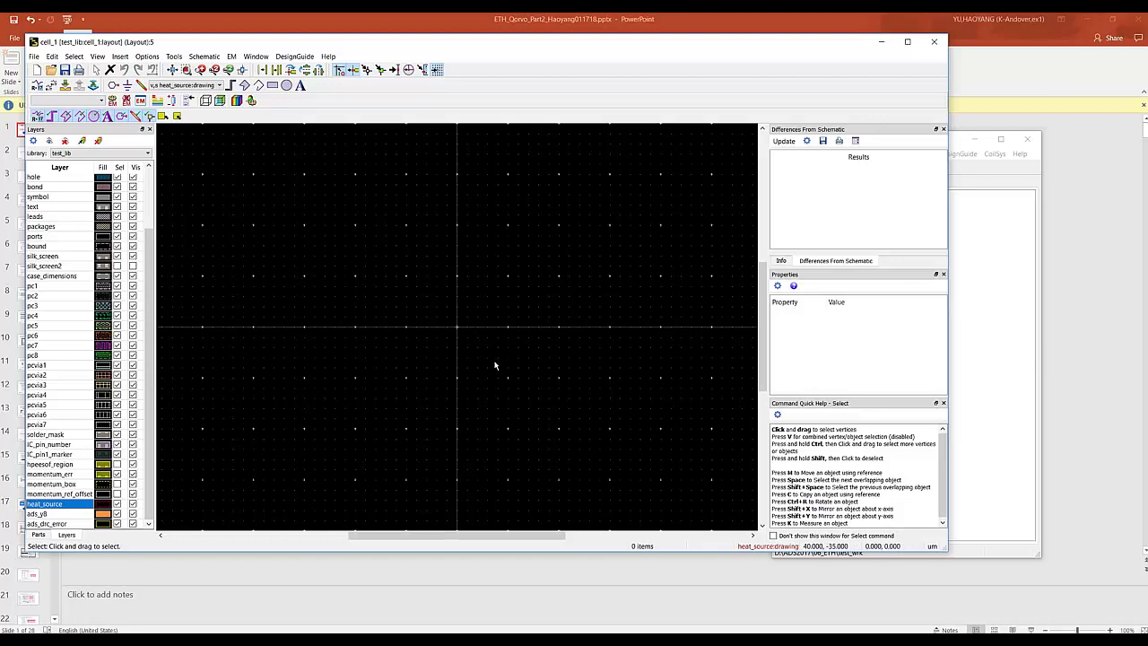
{"action": "key", "text": "r"}
{"action": "left_click", "coordinate": [457, 326]}
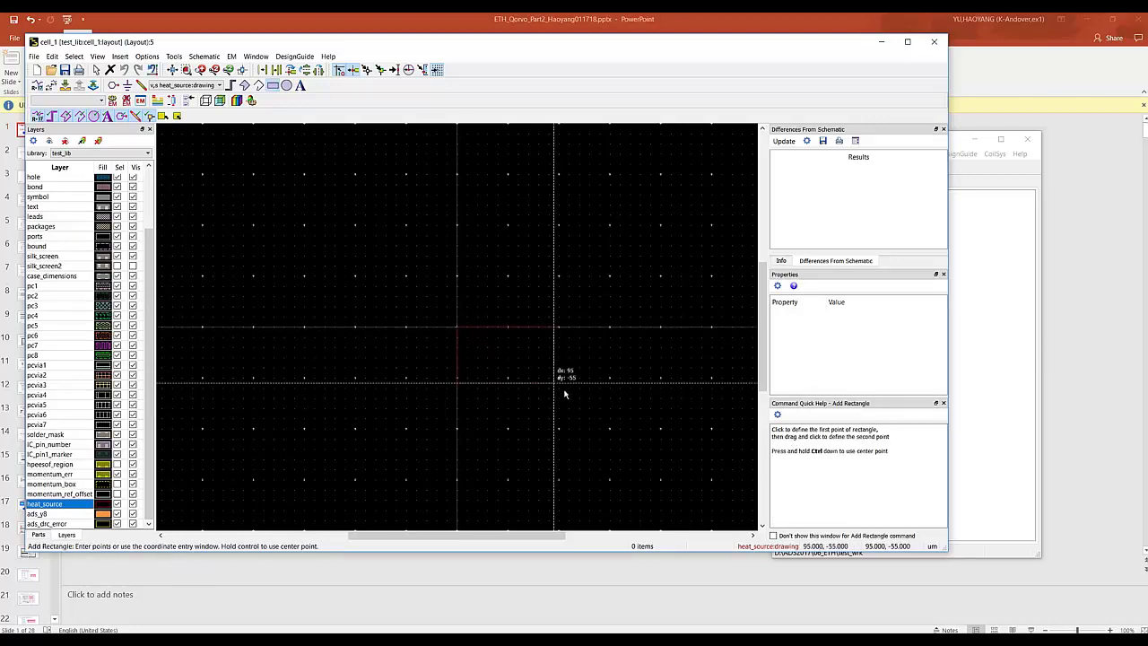
{"action": "left_click", "coordinate": [727, 409]}
{"action": "key", "text": "Escape"}
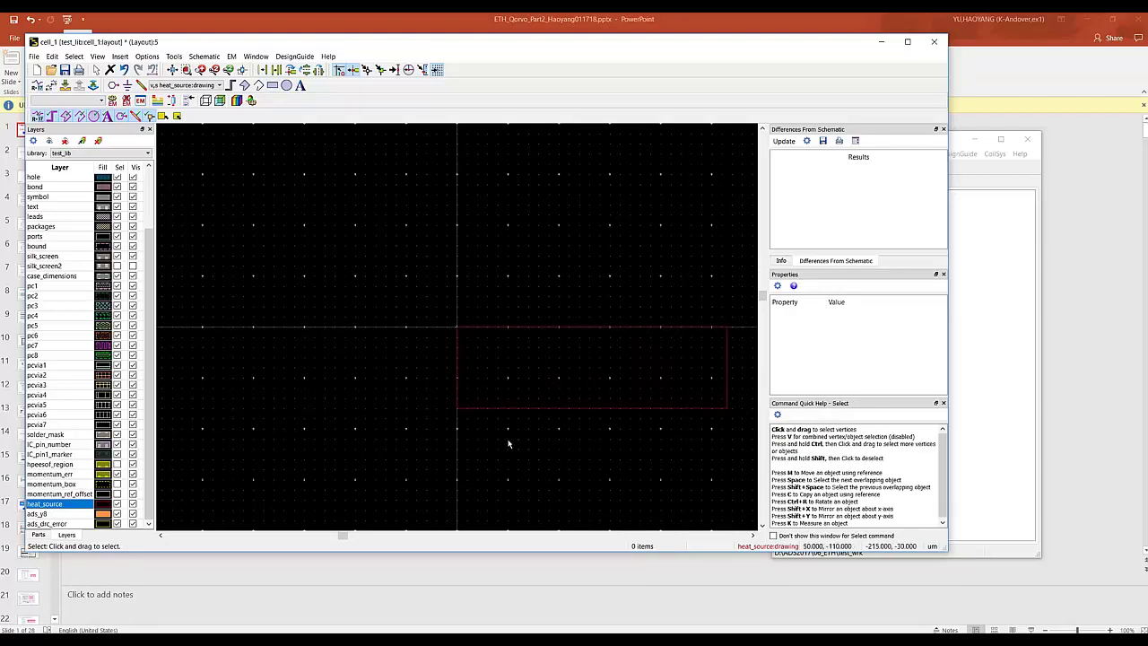
Label the heat_source rectangle with the text R1.
{"action": "left_click", "coordinate": [118, 56]}
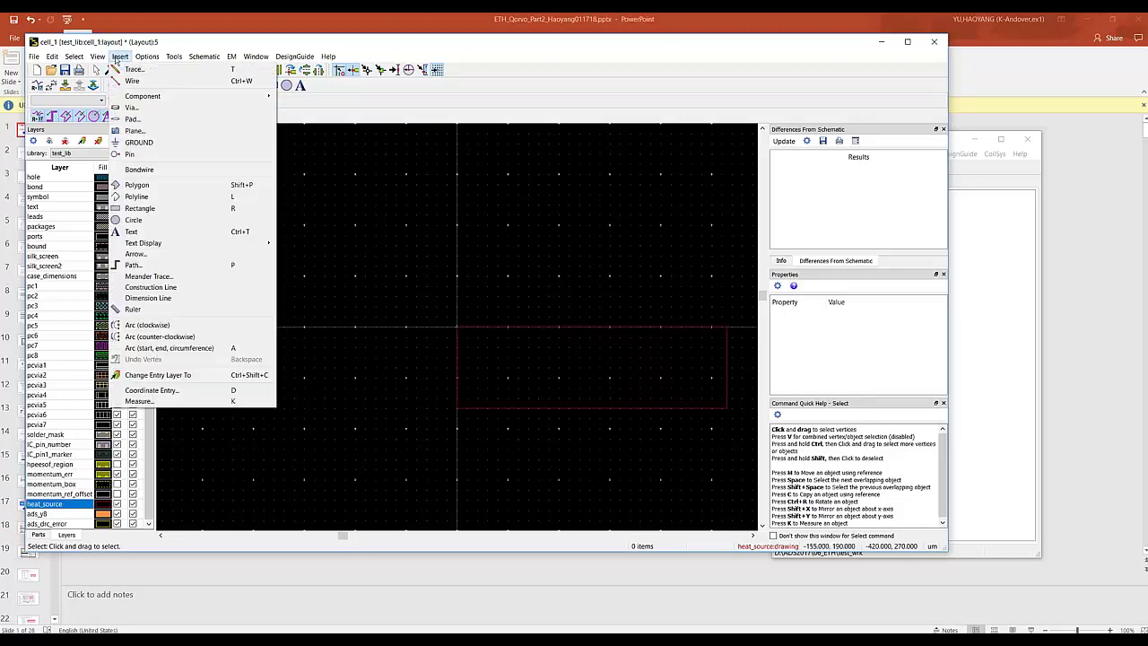
{"action": "left_click", "coordinate": [132, 232]}
{"action": "left_click", "coordinate": [536, 375]}
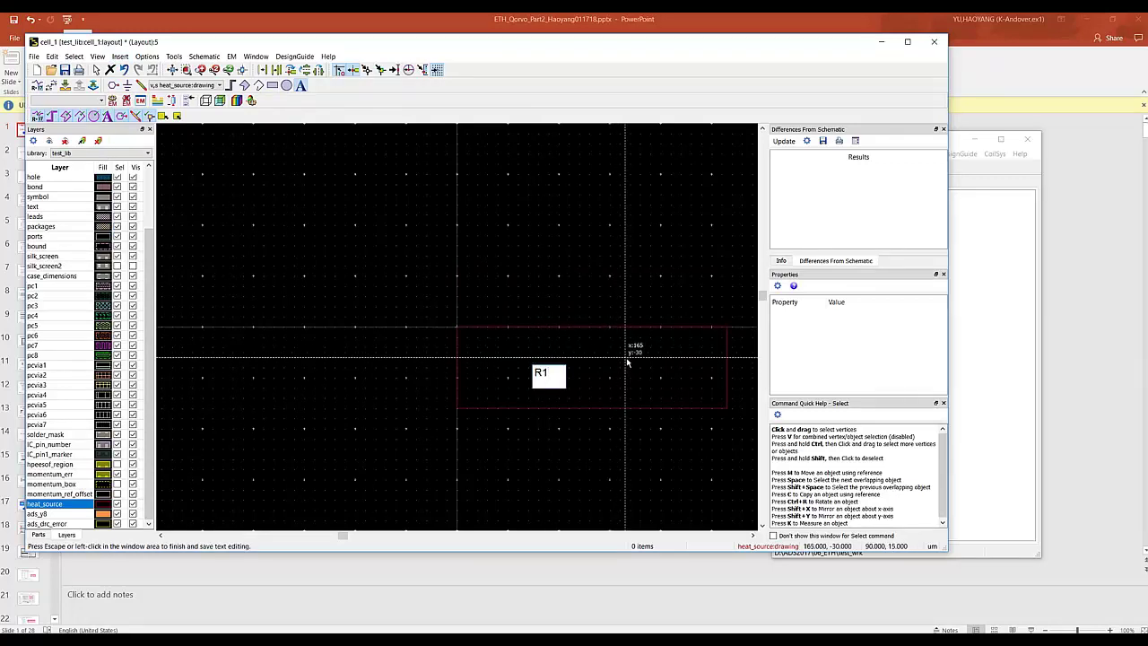
{"action": "left_click", "coordinate": [627, 359]}
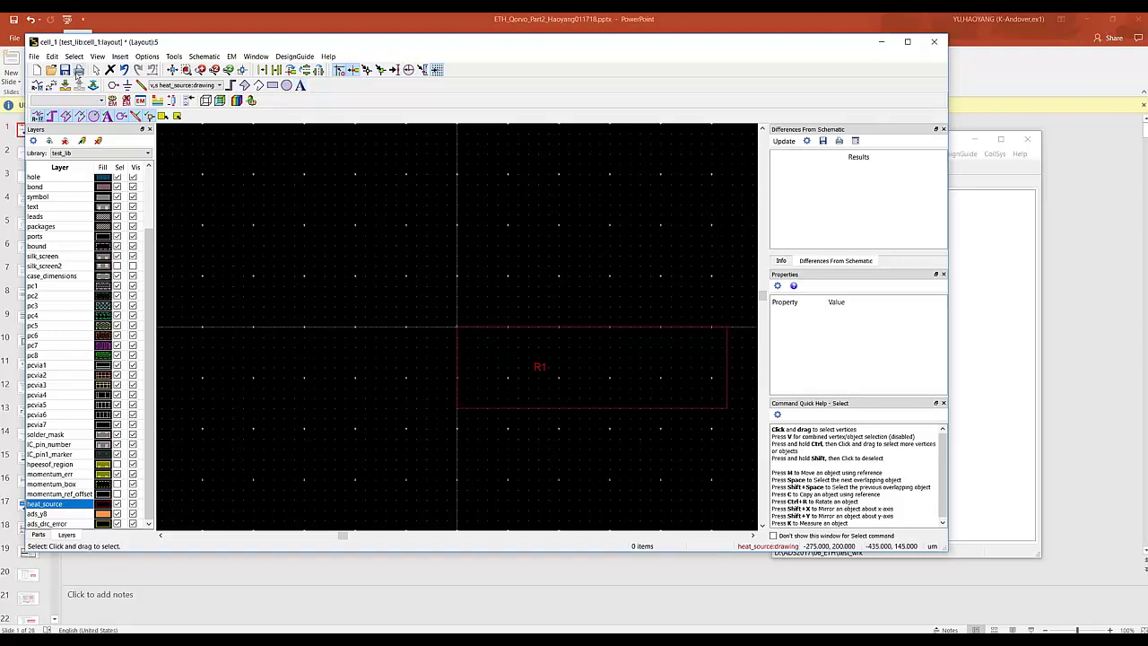
Close the cell_1 layout and expand test_lib to reach cell_1 and substrate1.subst.
{"action": "left_click", "coordinate": [933, 43]}
{"action": "left_click", "coordinate": [816, 204]}
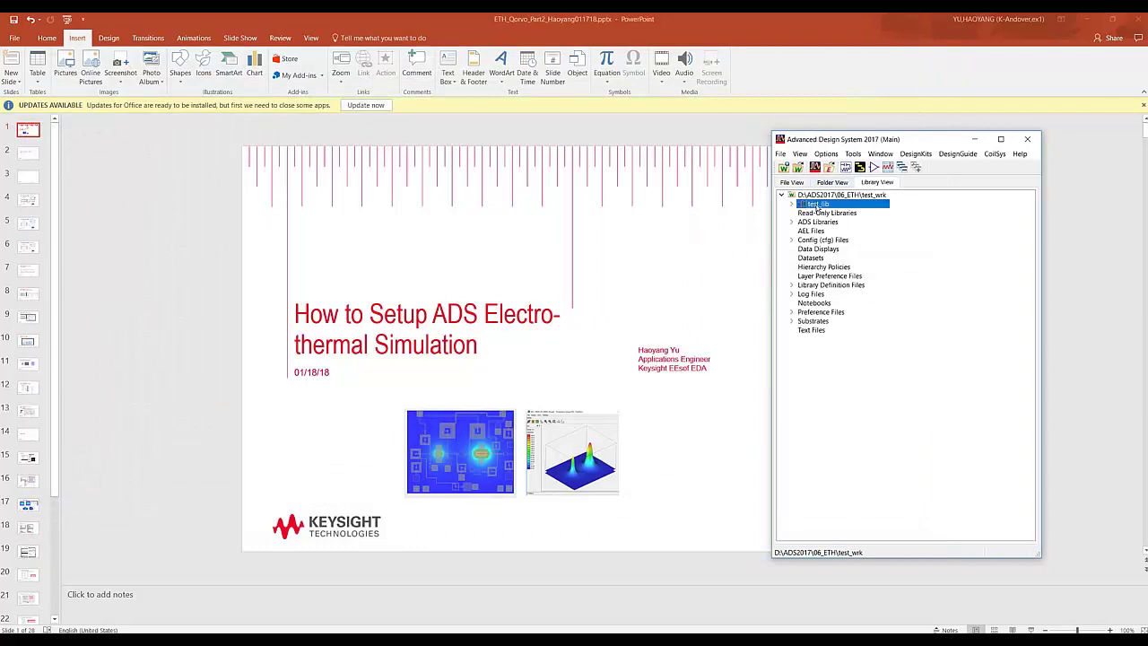
{"action": "right_click", "coordinate": [816, 207]}
{"action": "left_click", "coordinate": [835, 222]}
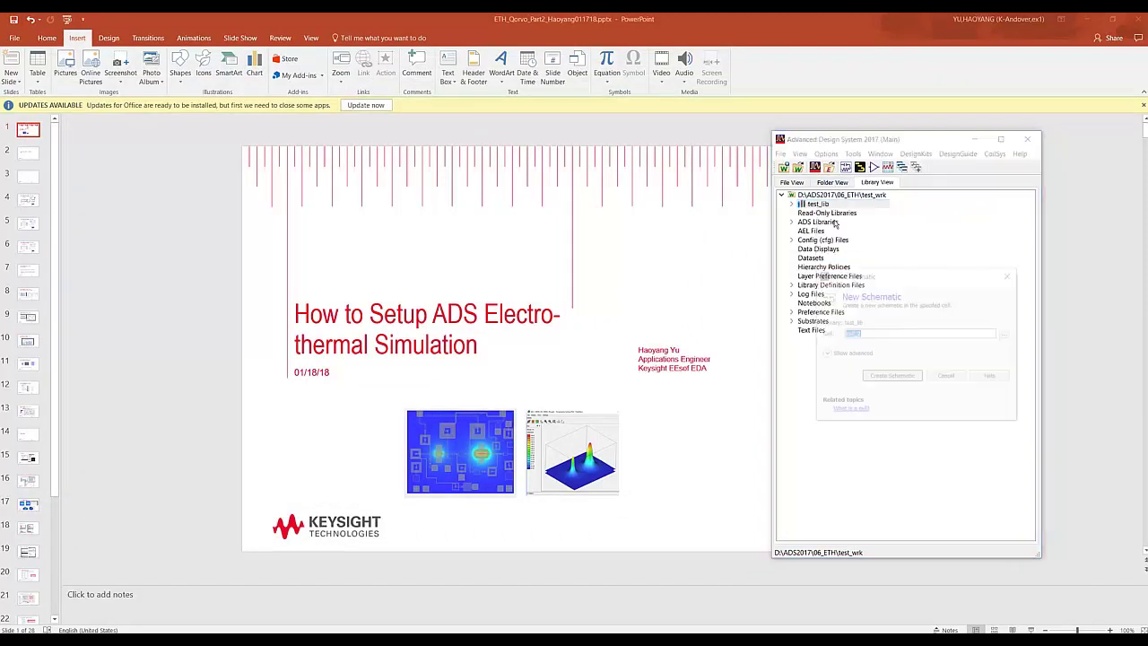
{"action": "left_click", "coordinate": [947, 377]}
{"action": "left_click", "coordinate": [791, 204]}
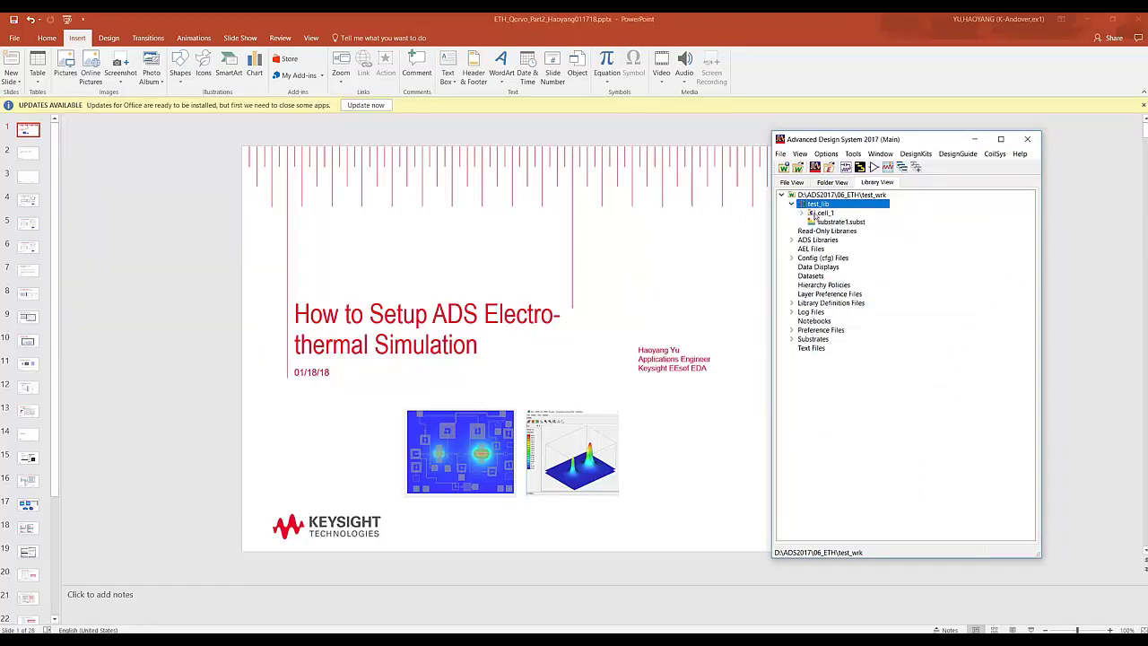
{"action": "left_click", "coordinate": [812, 212]}
{"action": "right_click", "coordinate": [823, 213]}
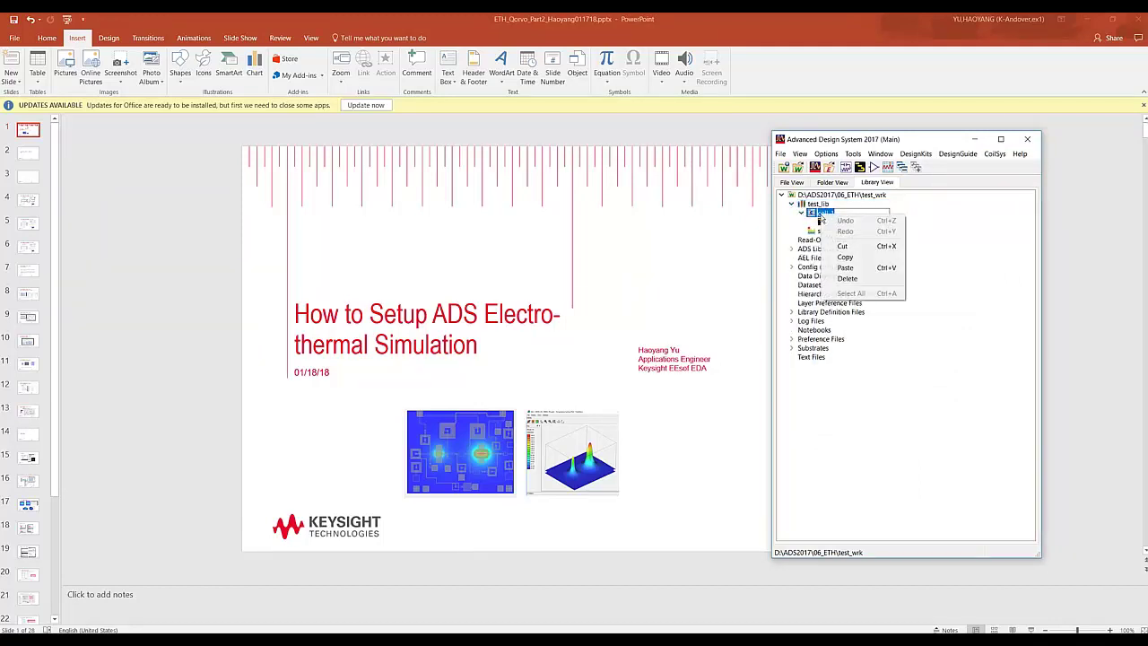
{"action": "left_click", "coordinate": [812, 213]}
{"action": "right_click", "coordinate": [816, 215]}
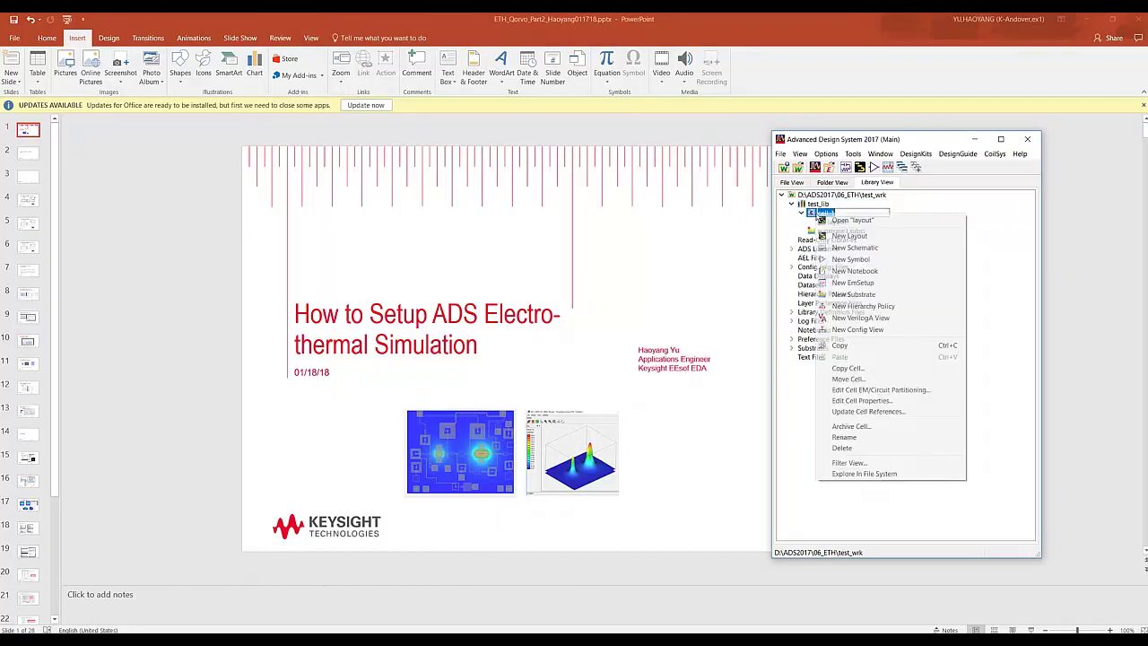
Create a schematic view for cell_1 and place resistor R1 found by searching 'res'.
{"action": "left_click", "coordinate": [854, 248]}
{"action": "left_click", "coordinate": [867, 377]}
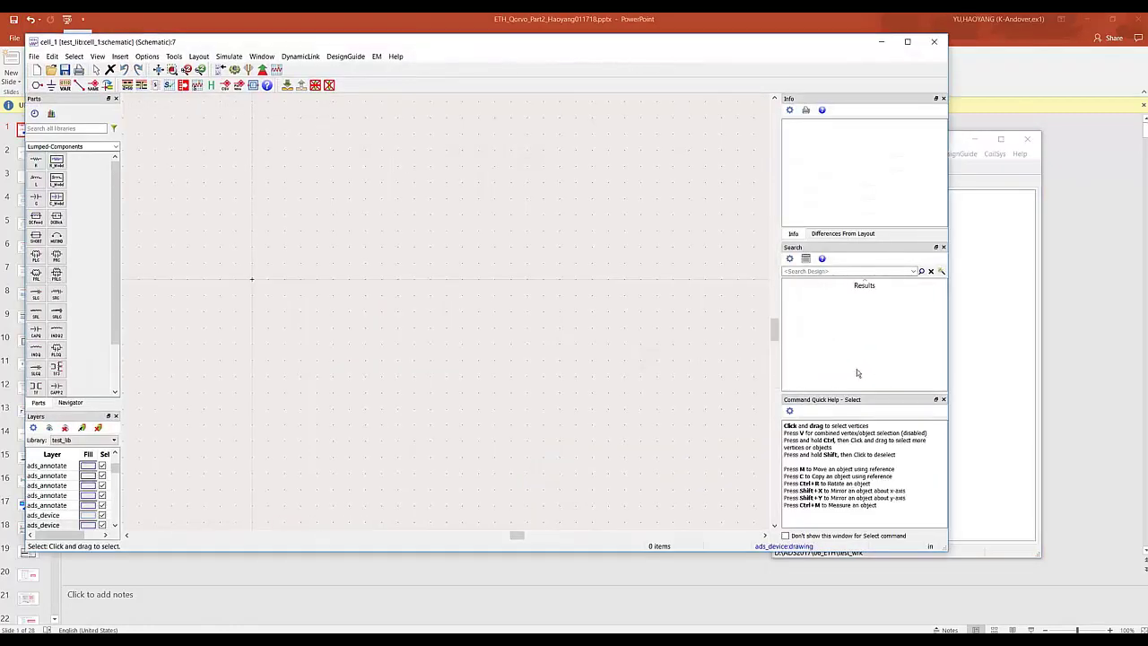
{"action": "left_click", "coordinate": [86, 128]}
{"action": "type", "text": "res"}
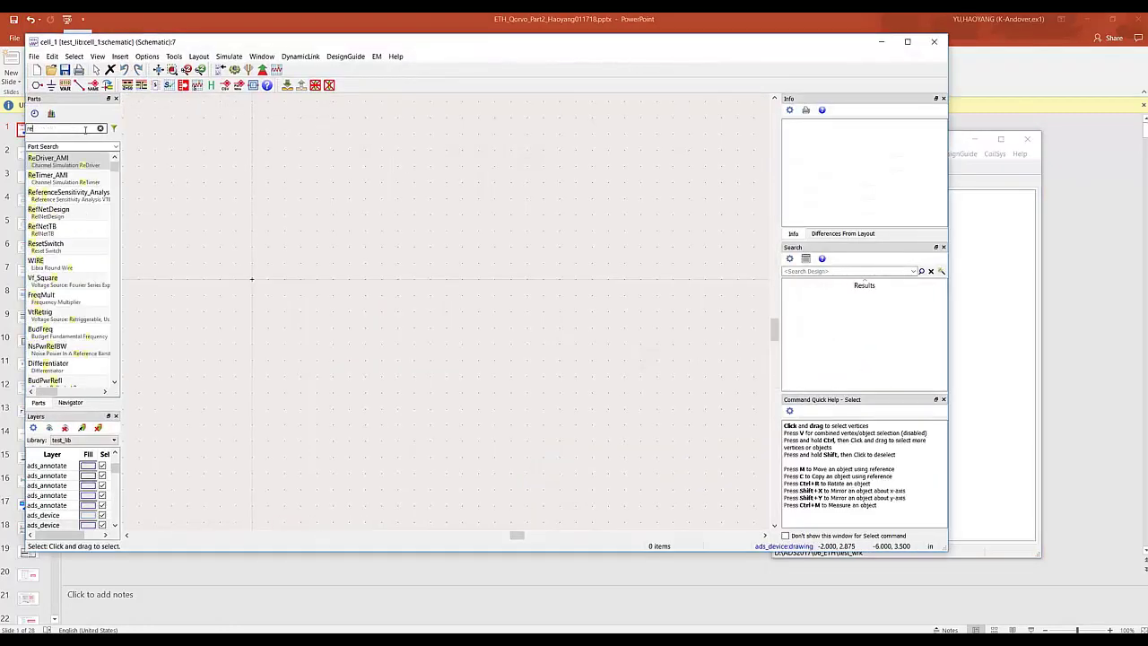
{"action": "left_click", "coordinate": [41, 245]}
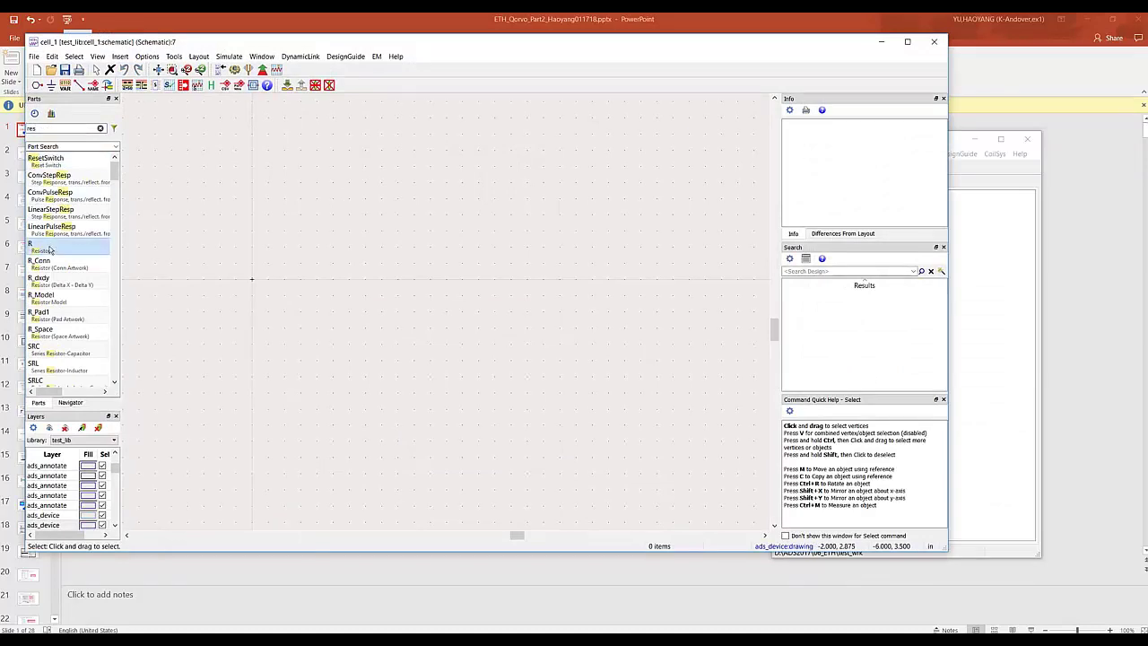
{"action": "left_click", "coordinate": [342, 278]}
{"action": "key", "text": "Escape"}
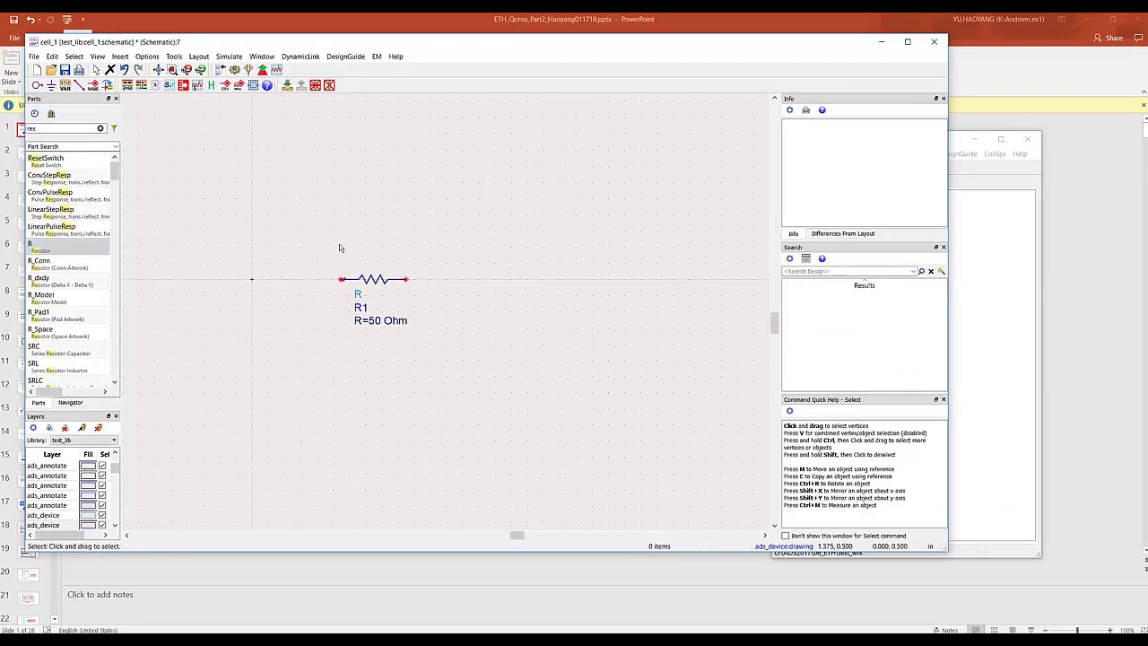
Add pins P1 and P2 at the resistor's left and right ends.
{"action": "left_click", "coordinate": [38, 86]}
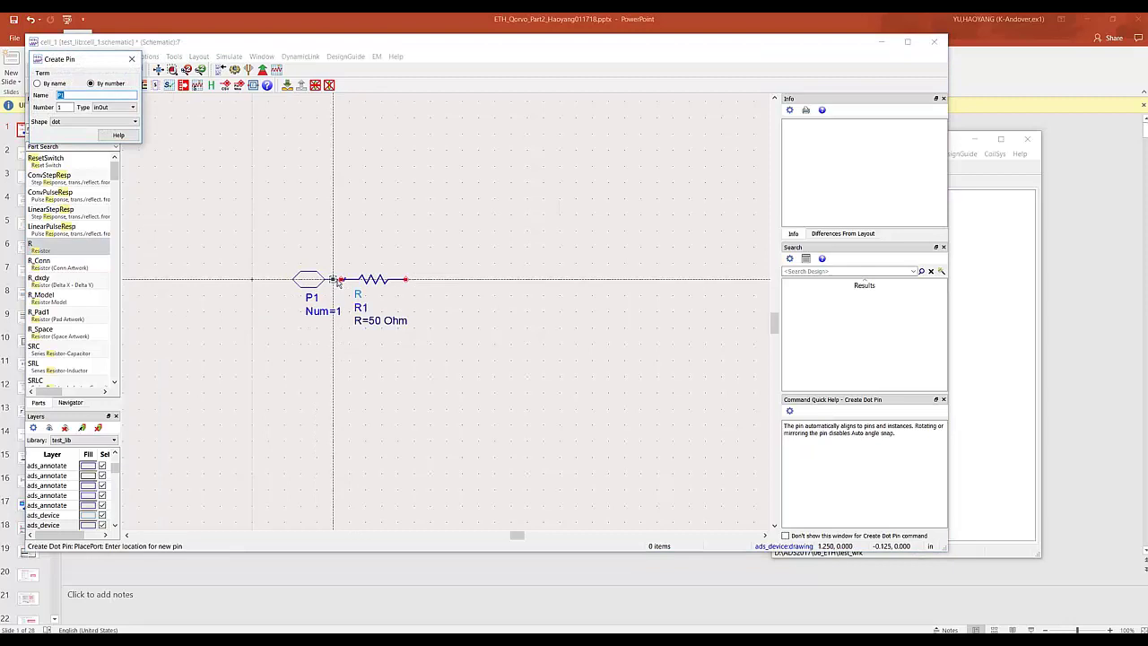
{"action": "left_click", "coordinate": [341, 279]}
{"action": "left_click", "coordinate": [418, 280]}
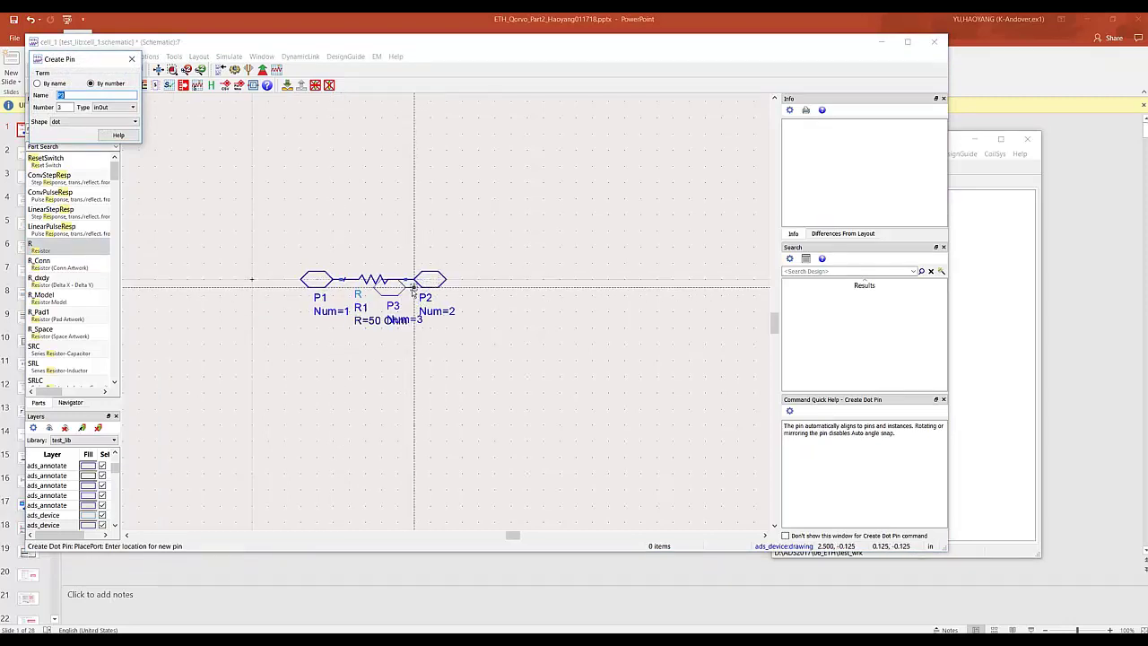
{"action": "key", "text": "Escape"}
Set R1 to 1 kOhm with TC1 = 0.01, then save and close the schematic.
{"action": "double_click", "coordinate": [369, 283]}
{"action": "type", "text": "1"}
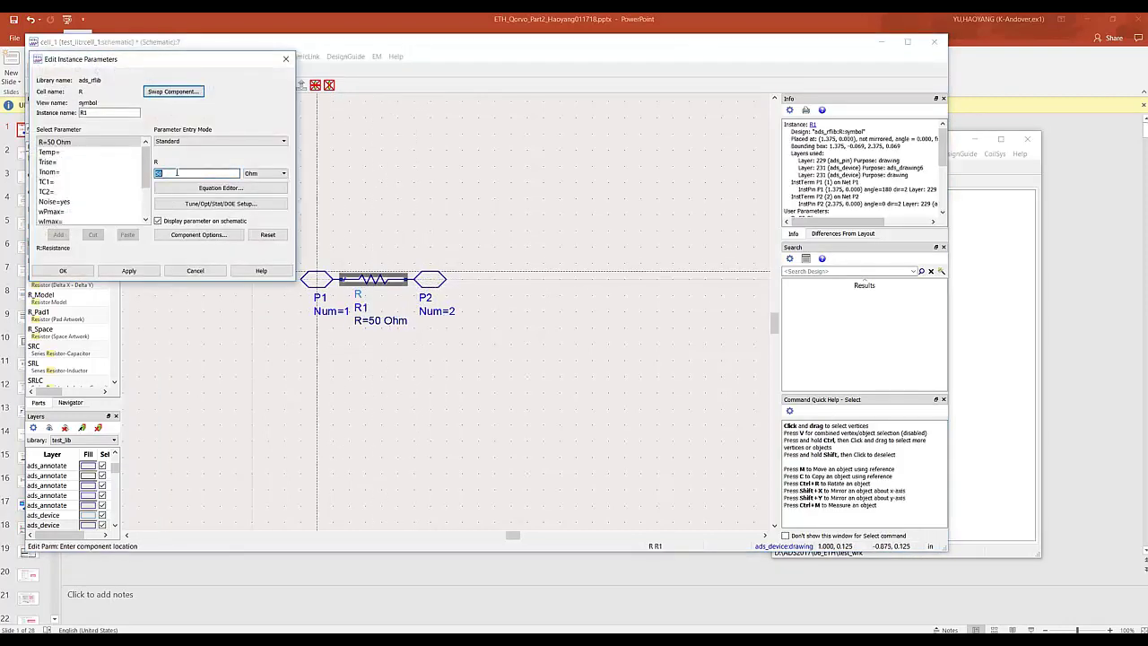
{"action": "left_click", "coordinate": [259, 175]}
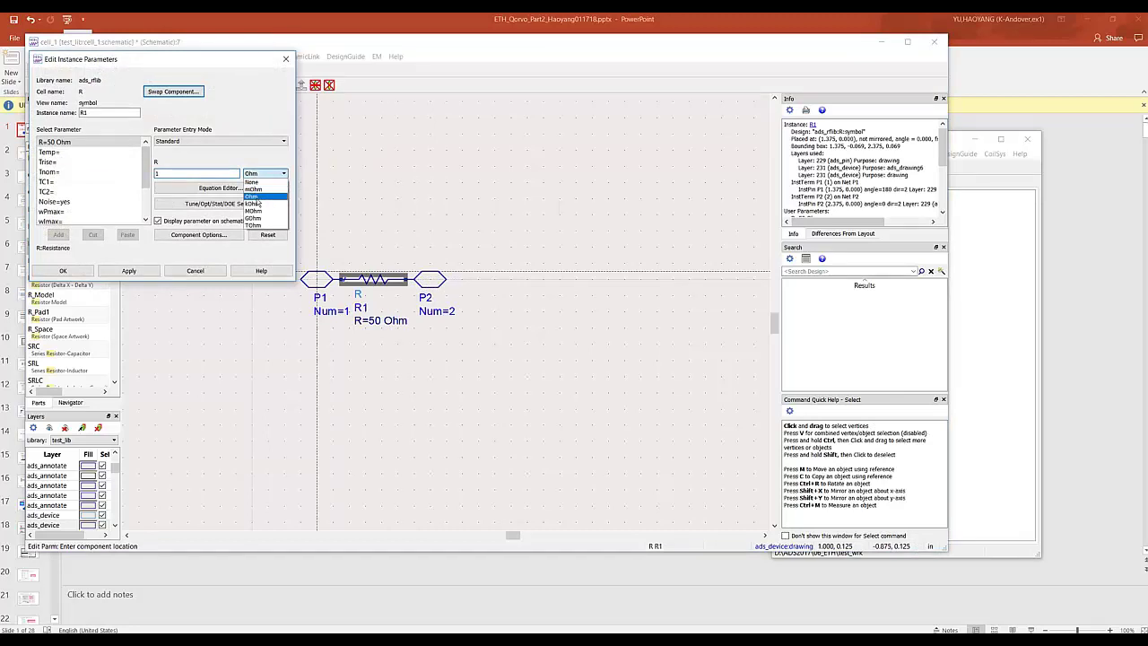
{"action": "left_click", "coordinate": [260, 192]}
{"action": "left_click", "coordinate": [71, 162]}
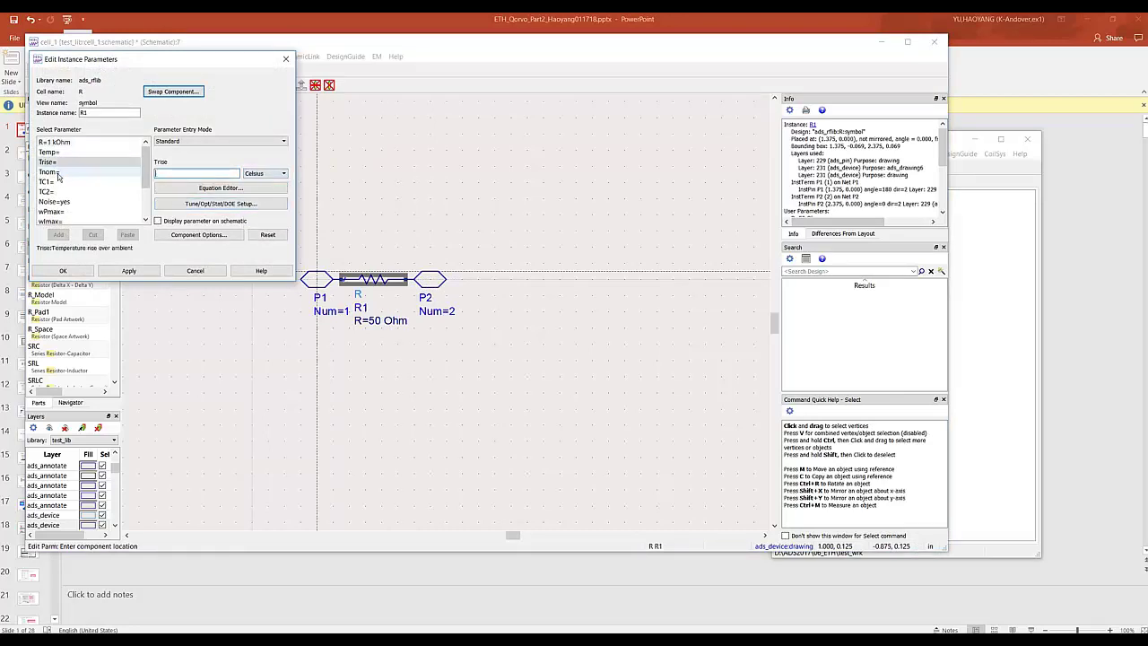
{"action": "left_click", "coordinate": [61, 182]}
{"action": "left_click", "coordinate": [172, 174]}
{"action": "type", "text": "0"}
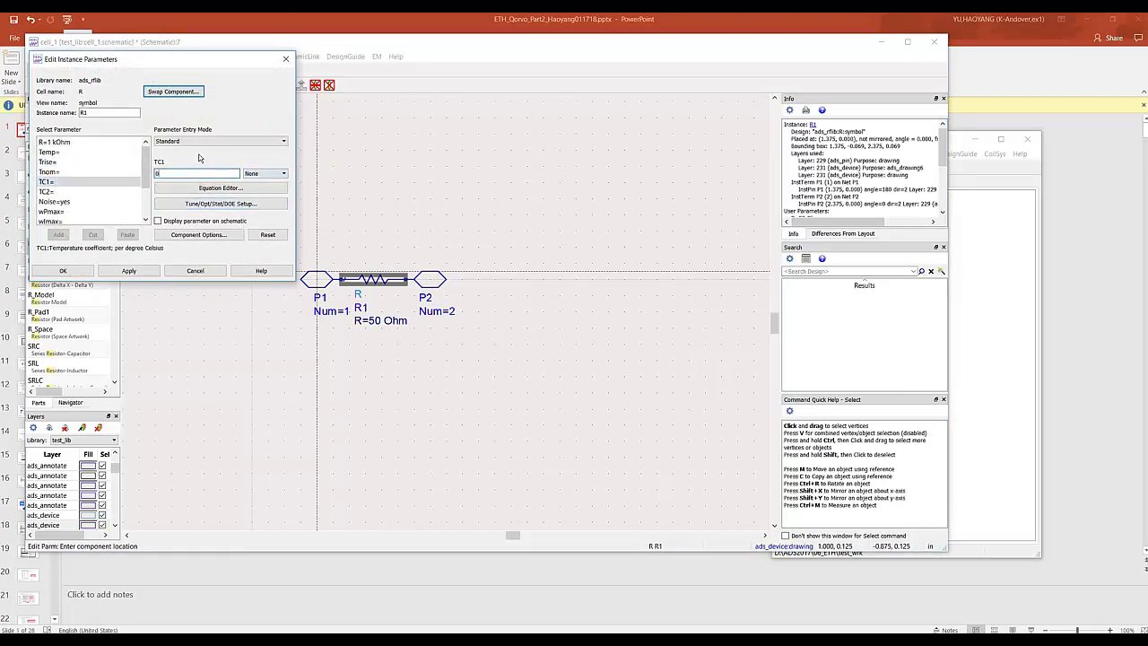
{"action": "type", "text": ".01"}
{"action": "left_click", "coordinate": [71, 271]}
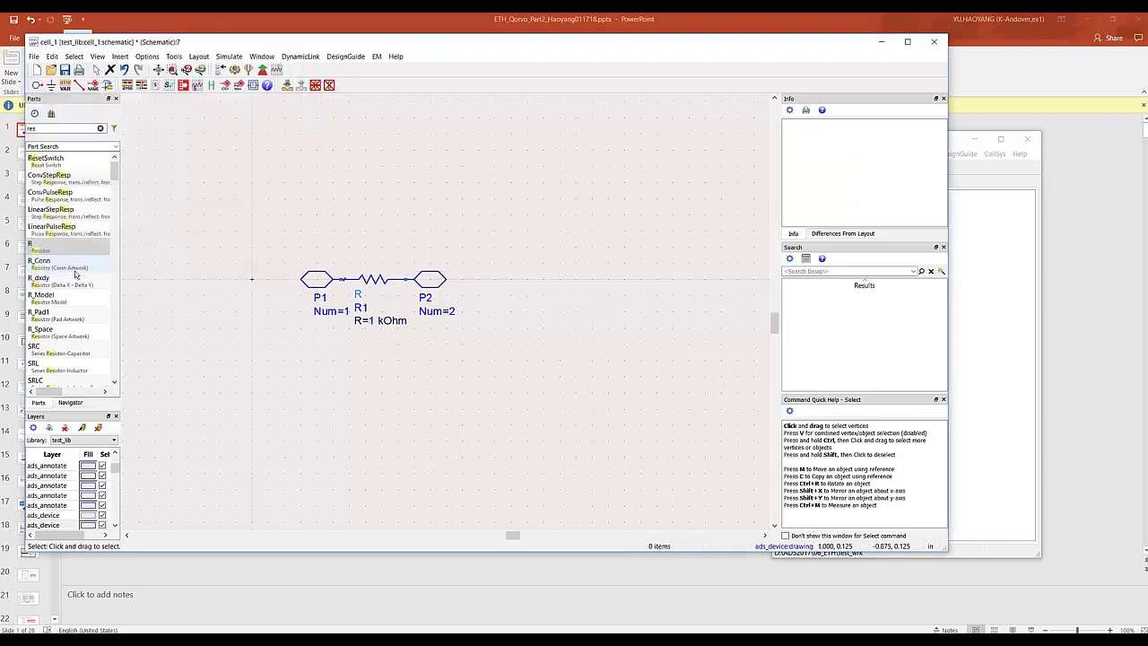
{"action": "left_click", "coordinate": [64, 69]}
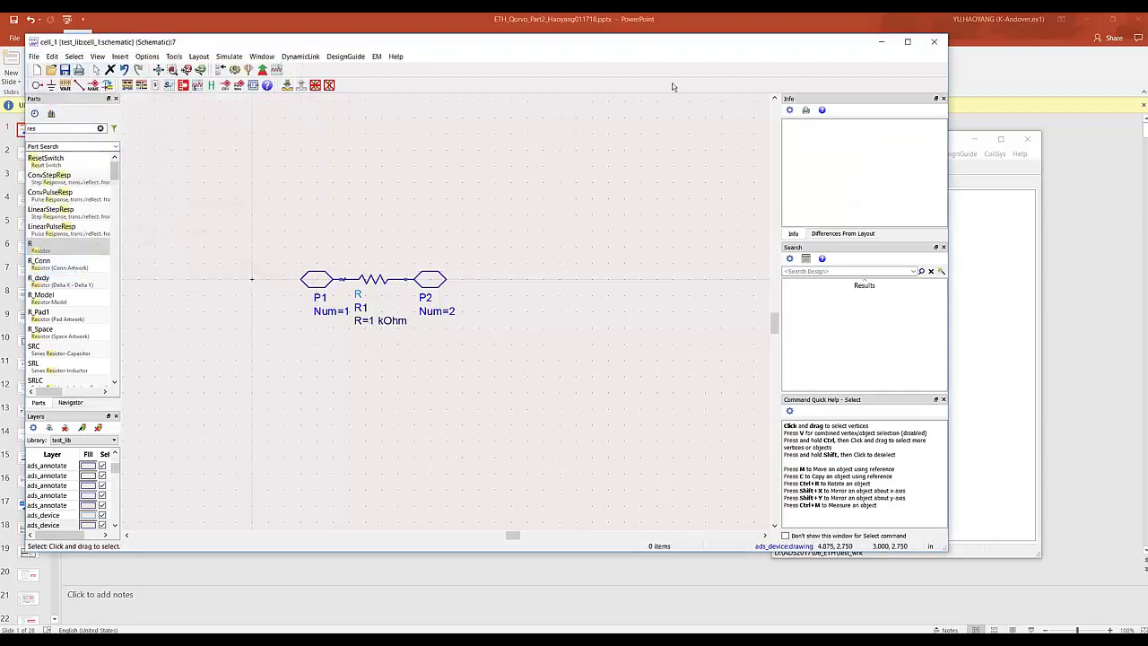
{"action": "left_click", "coordinate": [934, 49]}
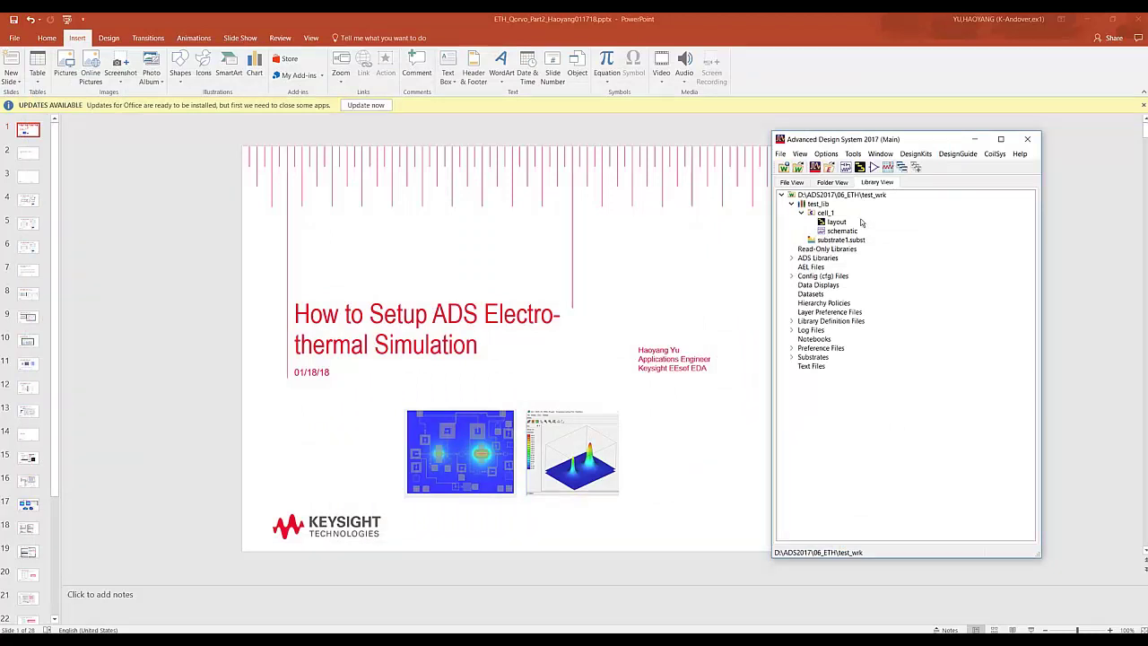
Create the cell_2 schematic and place cell_1 as symbol X1, generating its default symbol.
{"action": "right_click", "coordinate": [826, 204]}
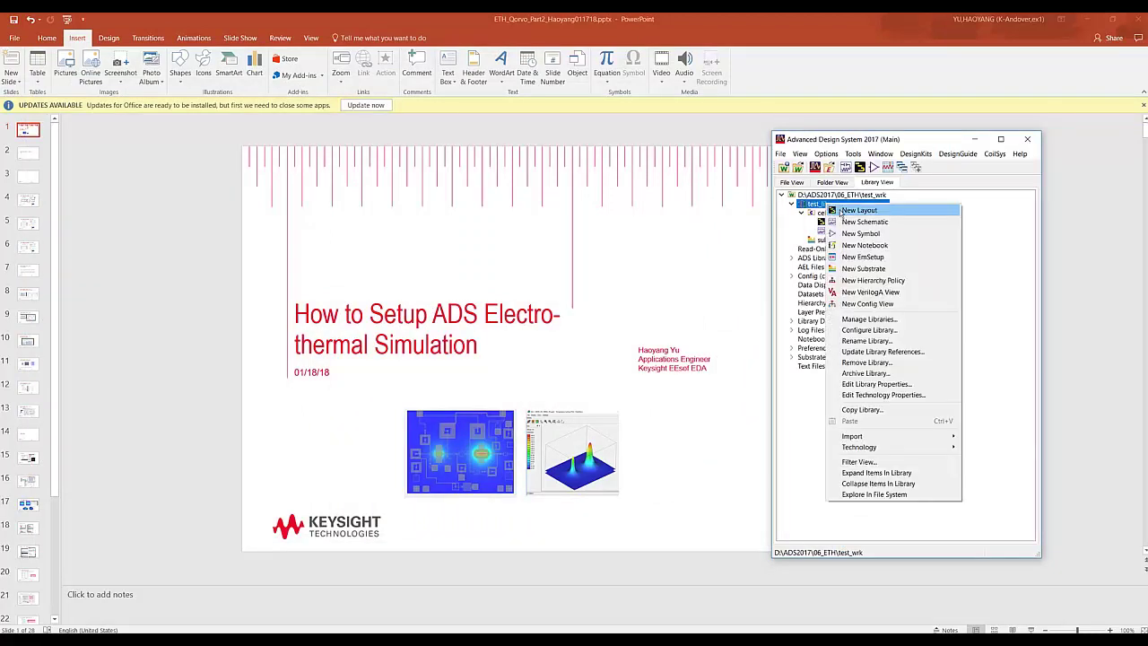
{"action": "left_click", "coordinate": [850, 222]}
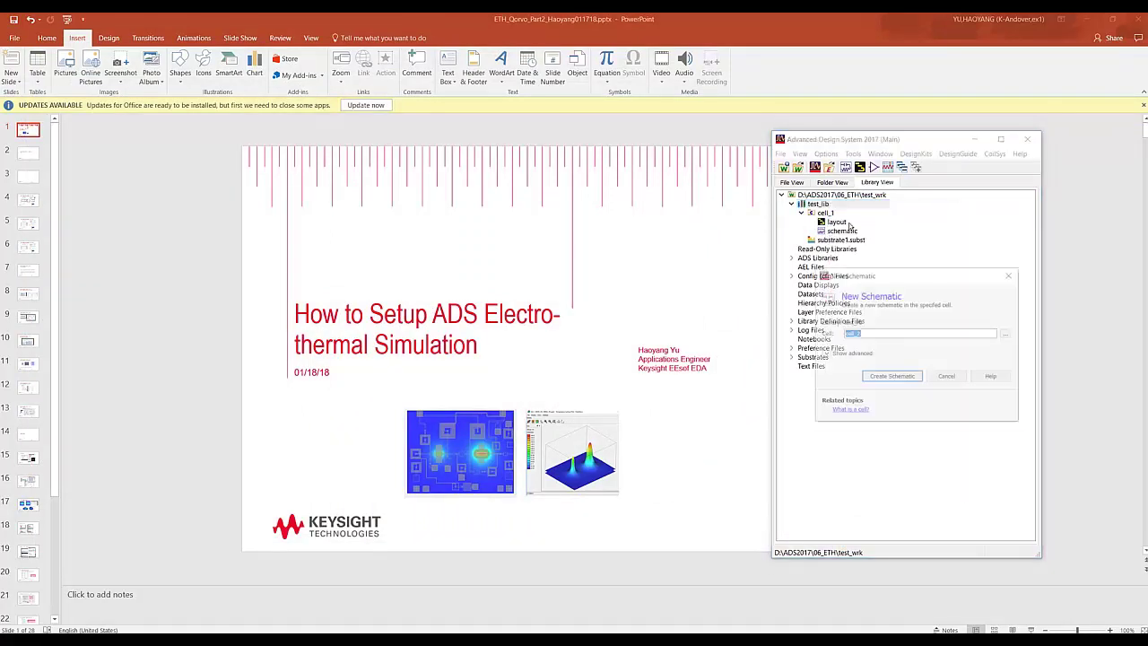
{"action": "left_click", "coordinate": [891, 377]}
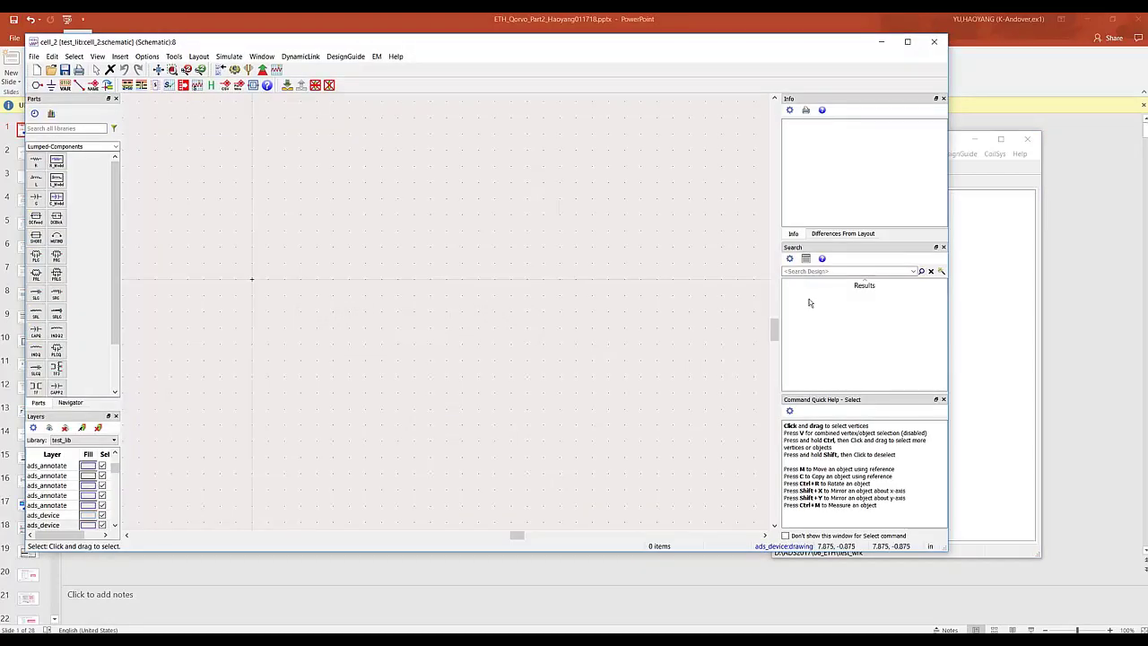
{"action": "left_click_drag", "start_coordinate": [956, 143], "coordinate": [1054, 144]}
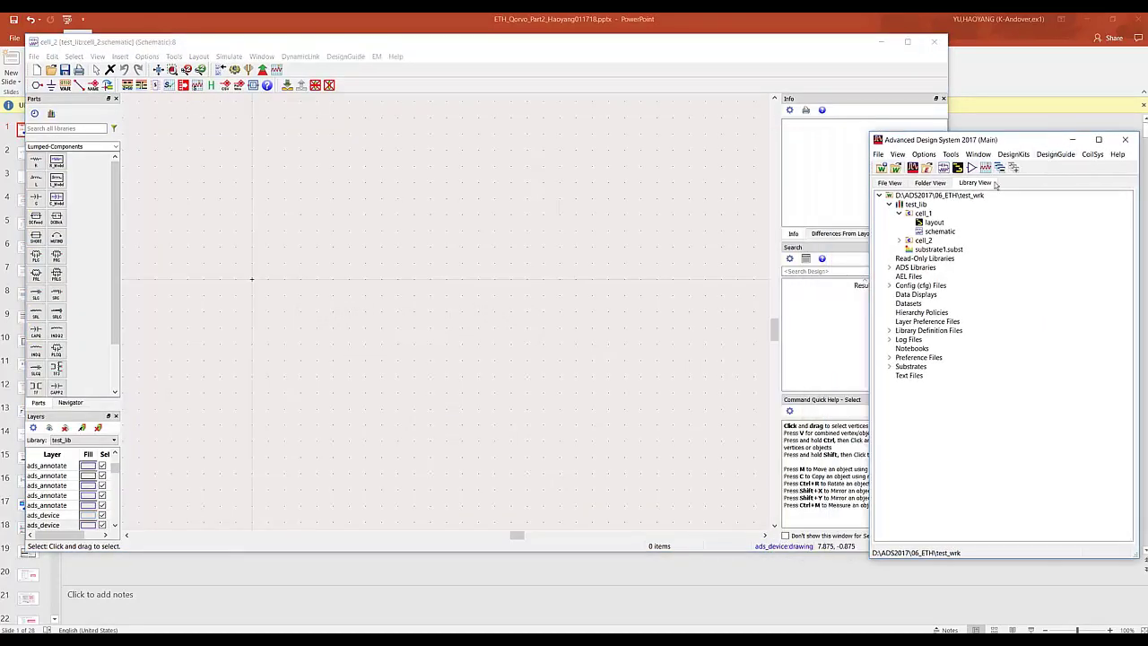
{"action": "left_click_drag", "start_coordinate": [947, 234], "coordinate": [441, 297]}
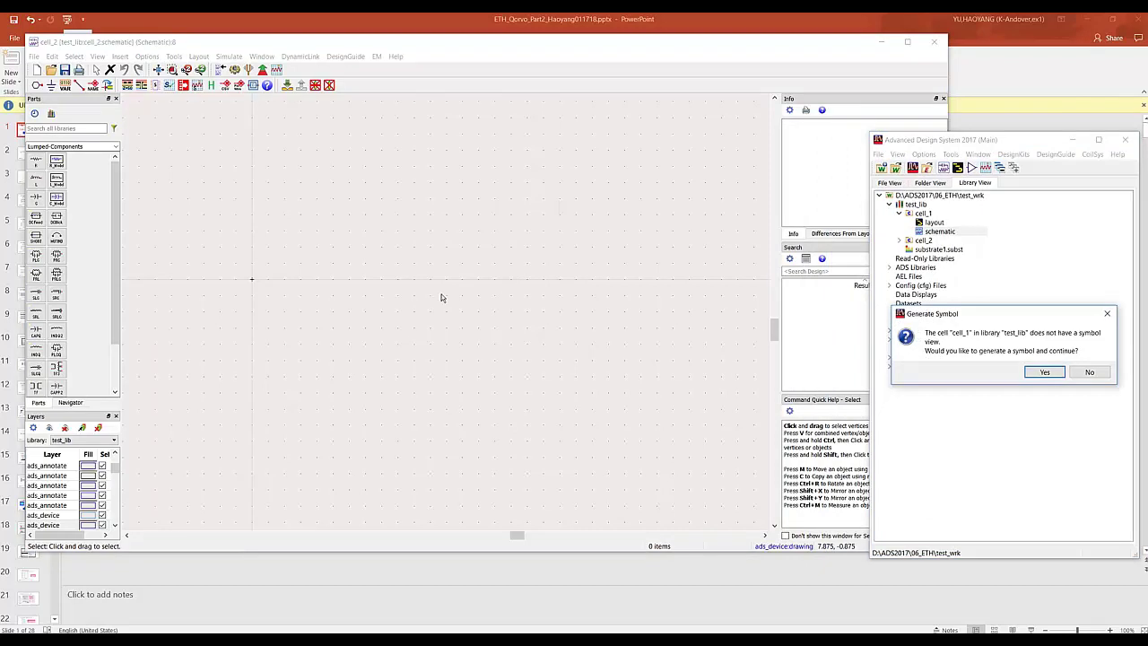
{"action": "left_click", "coordinate": [1043, 371]}
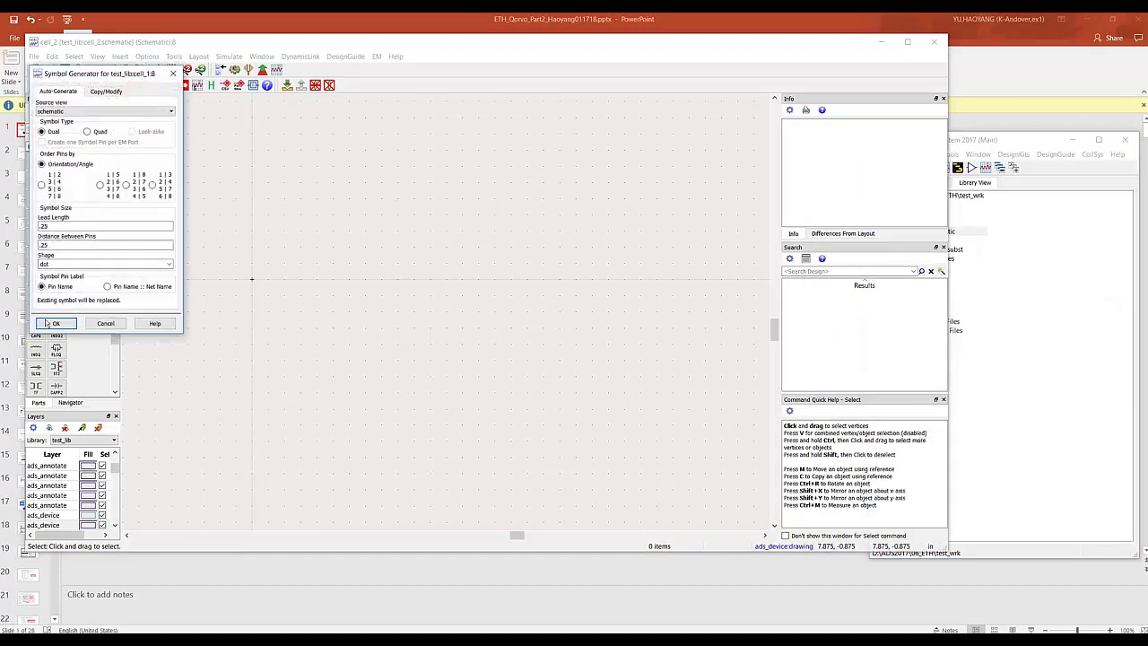
{"action": "left_click", "coordinate": [48, 323]}
{"action": "left_click", "coordinate": [332, 279]}
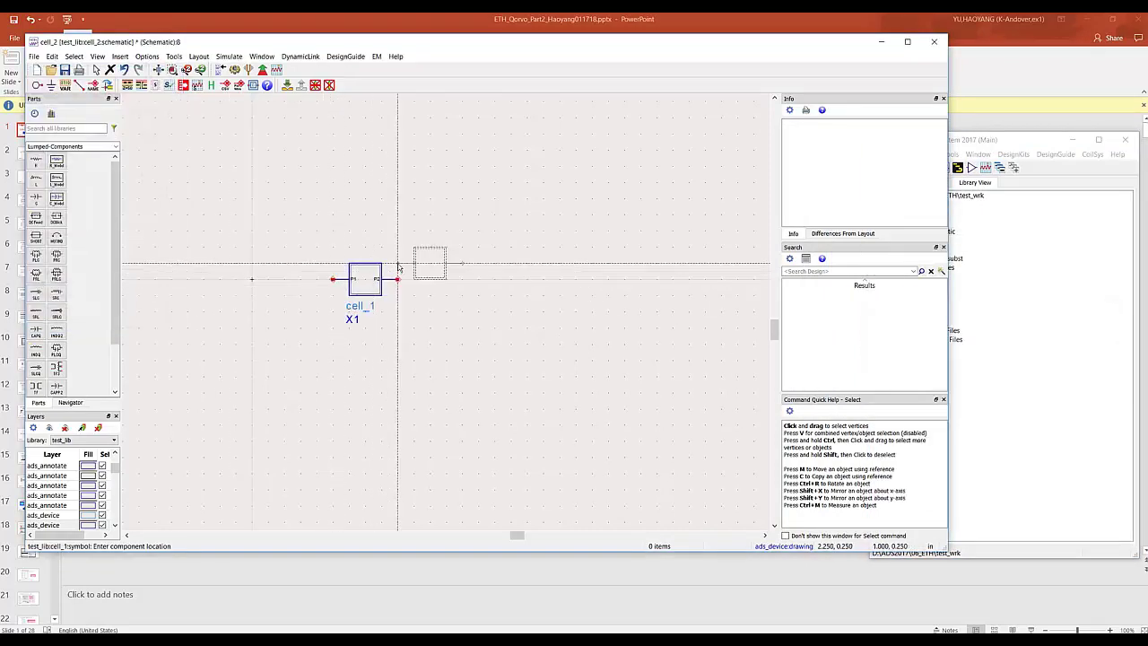
{"action": "key", "text": "Escape"}
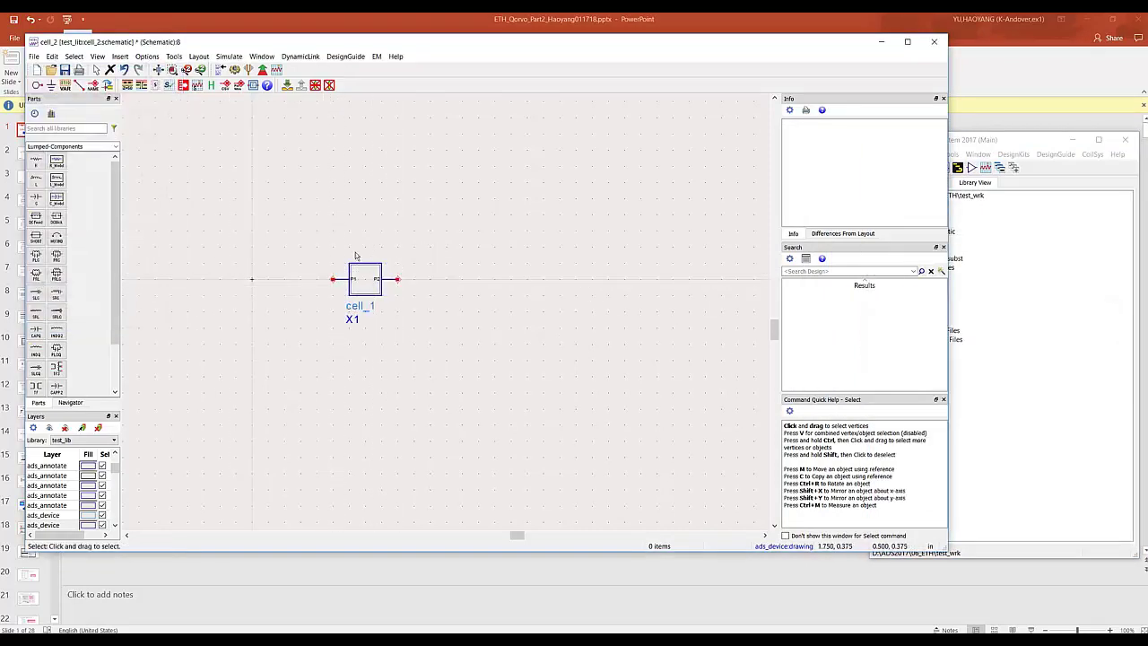
Place a V_DC source to the left of X1.
{"action": "left_click", "coordinate": [92, 126]}
{"action": "type", "text": "V_DC"}
{"action": "key", "text": "Return"}
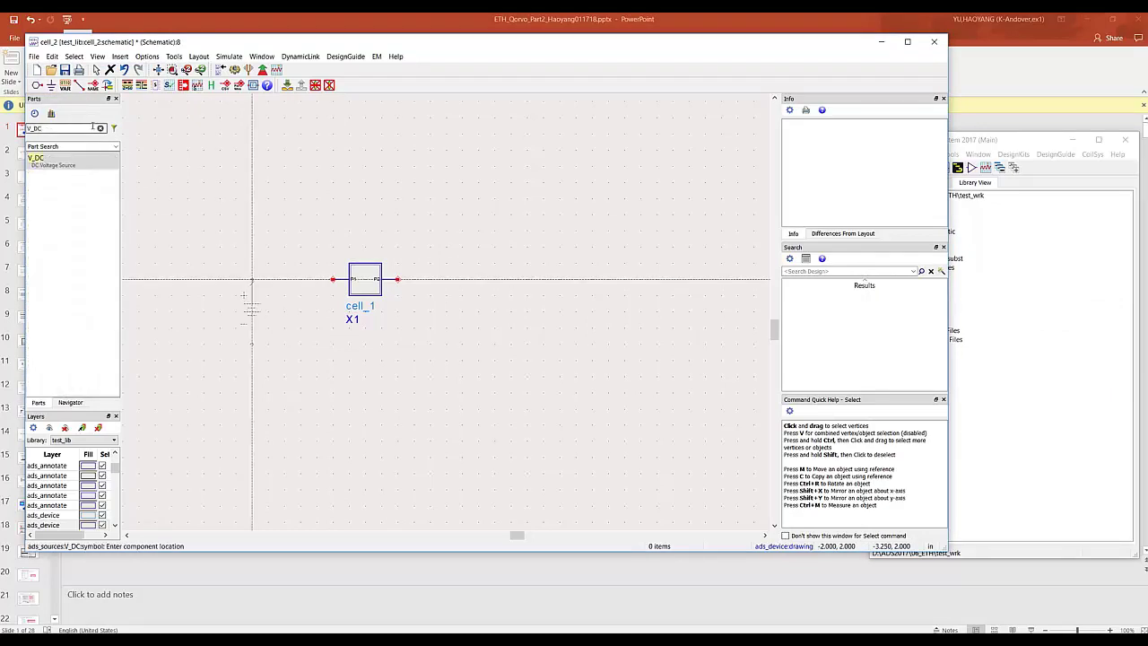
{"action": "left_click", "coordinate": [251, 279]}
{"action": "key", "text": "Escape"}
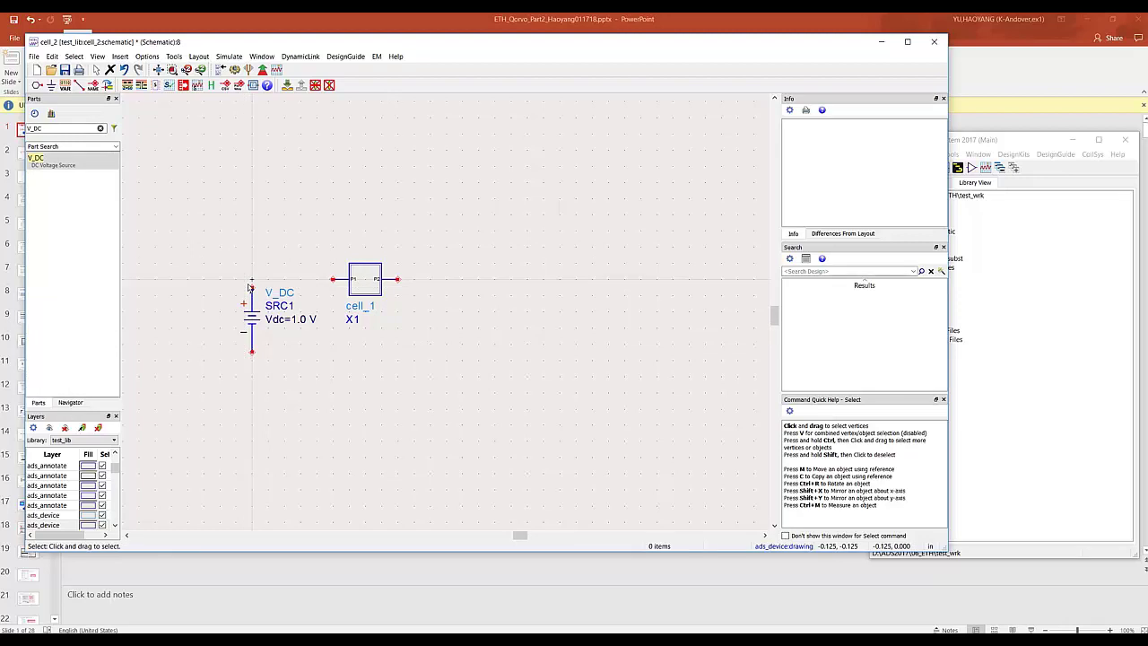
Wire the source to X1's P1 and P2 and ground its negative pin.
{"action": "key", "text": "ctrl+w"}
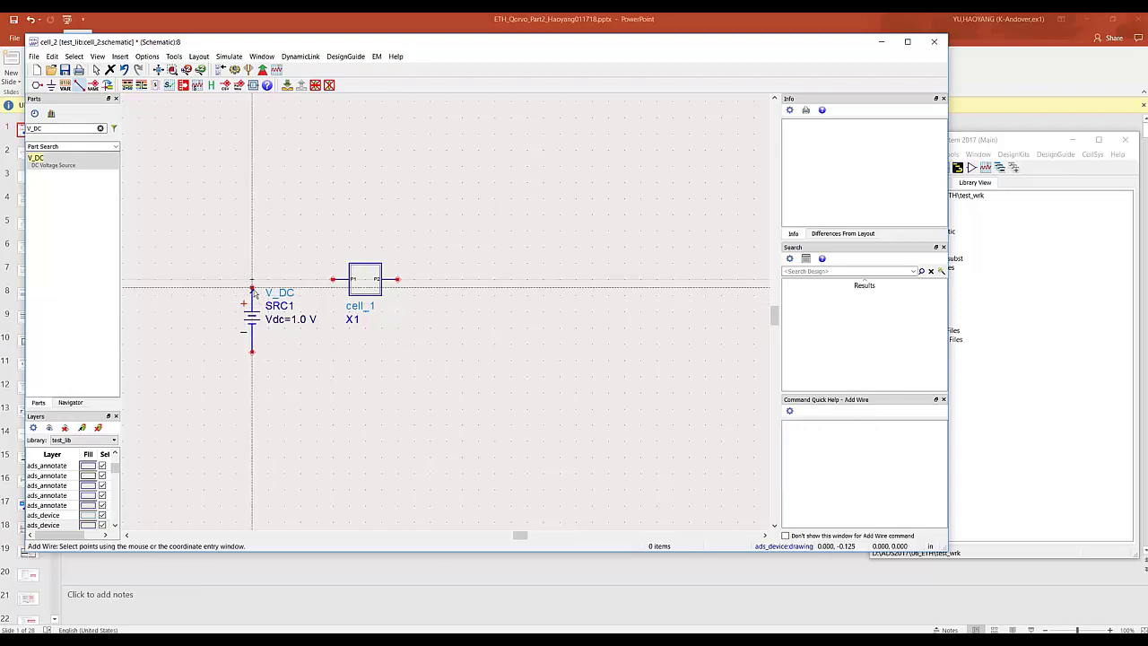
{"action": "left_click", "coordinate": [333, 280]}
{"action": "left_click", "coordinate": [397, 280]}
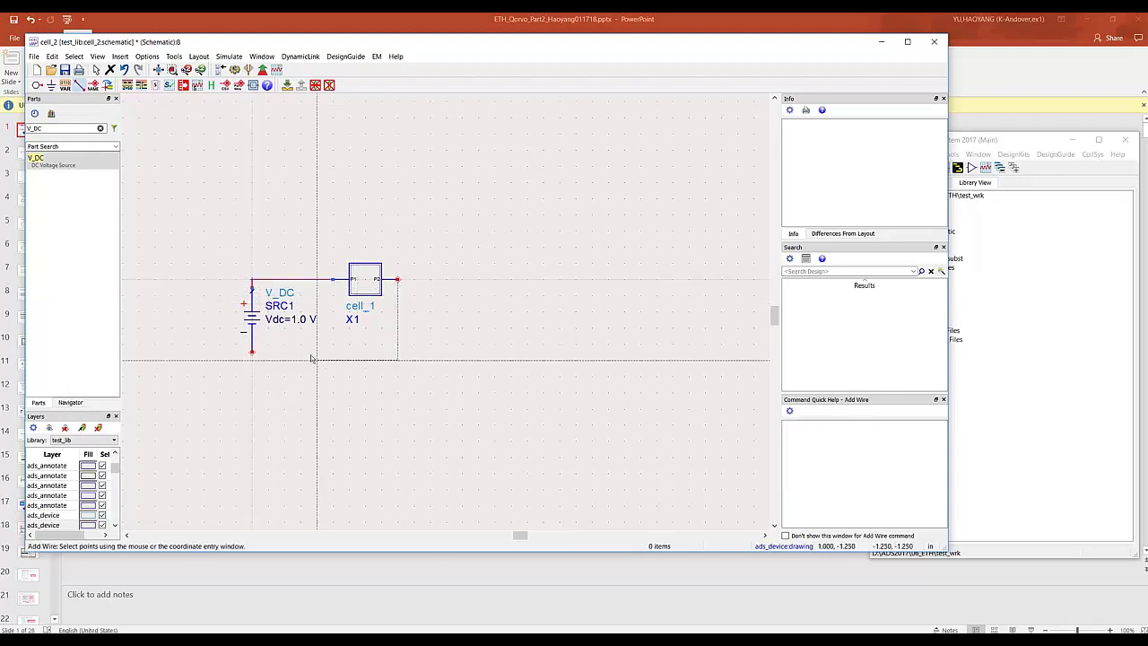
{"action": "left_click", "coordinate": [251, 352]}
{"action": "key", "text": "Escape"}
{"action": "key", "text": "ctrl+g"}
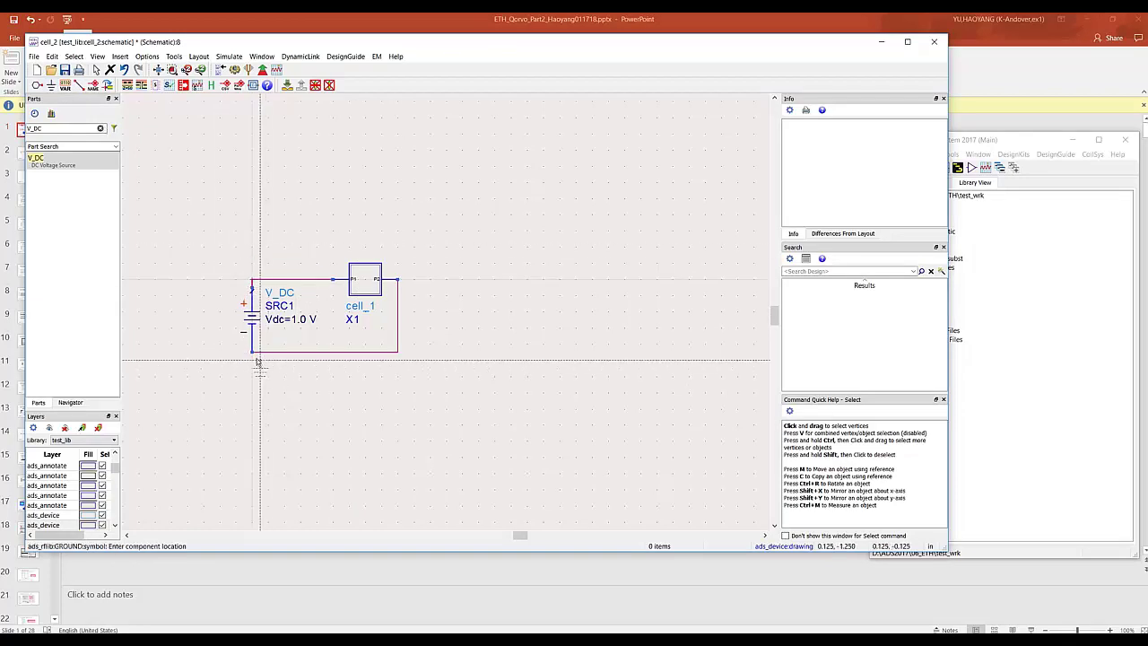
{"action": "left_click", "coordinate": [251, 353]}
{"action": "key", "text": "Escape"}
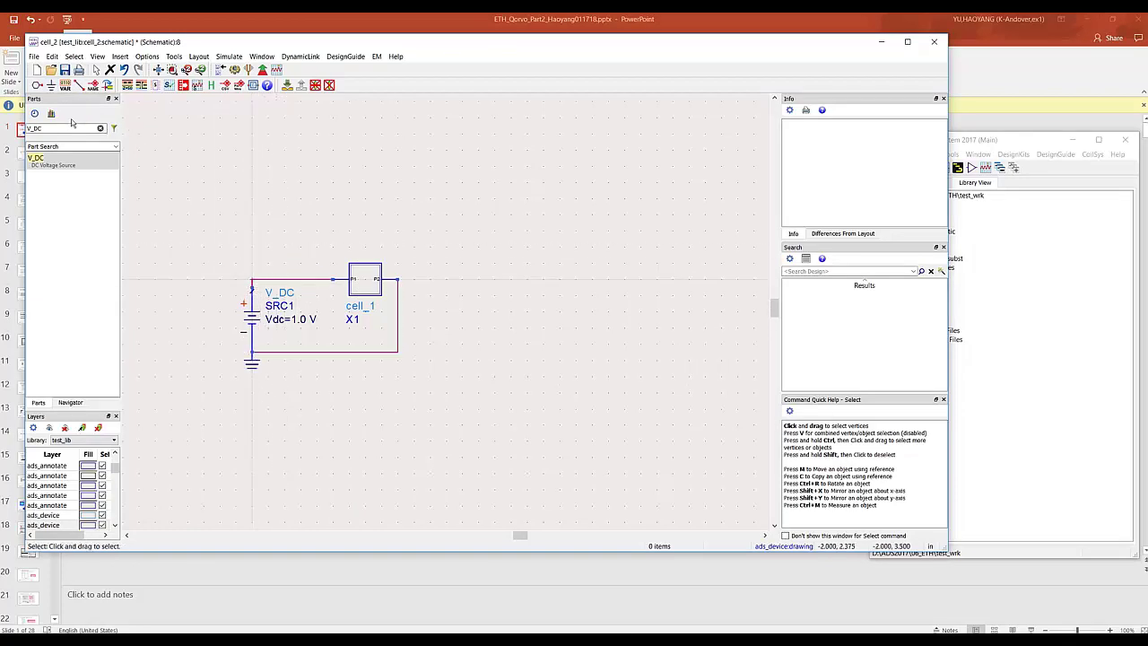
Place a DC simulation controller to the right of cell_1.
{"action": "left_click", "coordinate": [71, 127]}
{"action": "type", "text": "DC"}
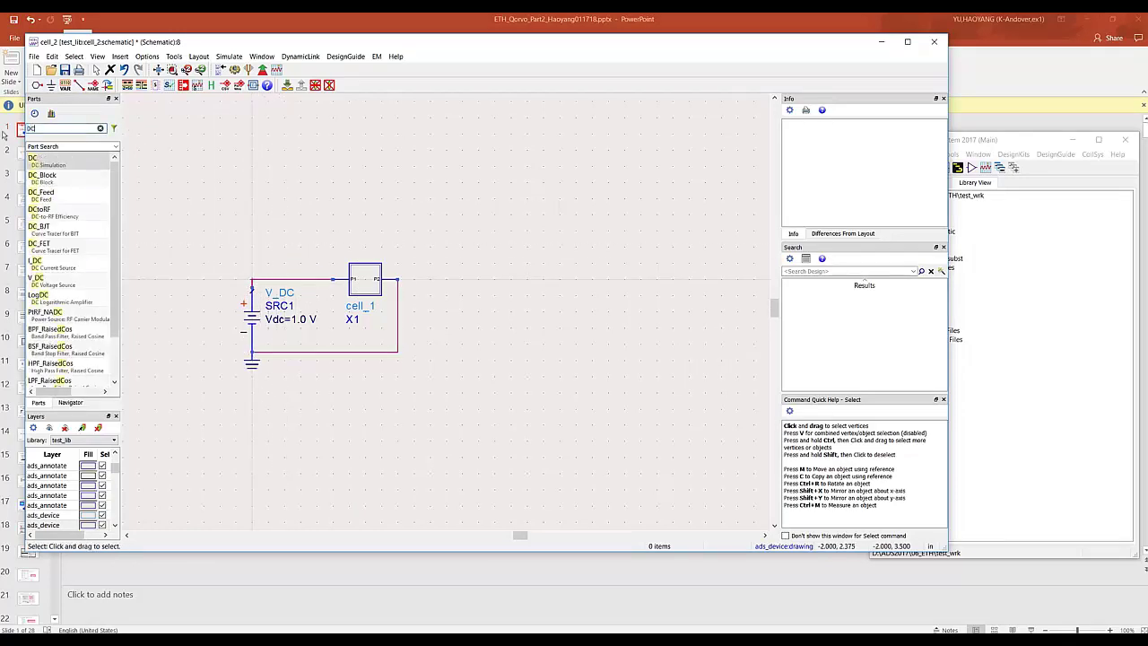
{"action": "key", "text": "Return"}
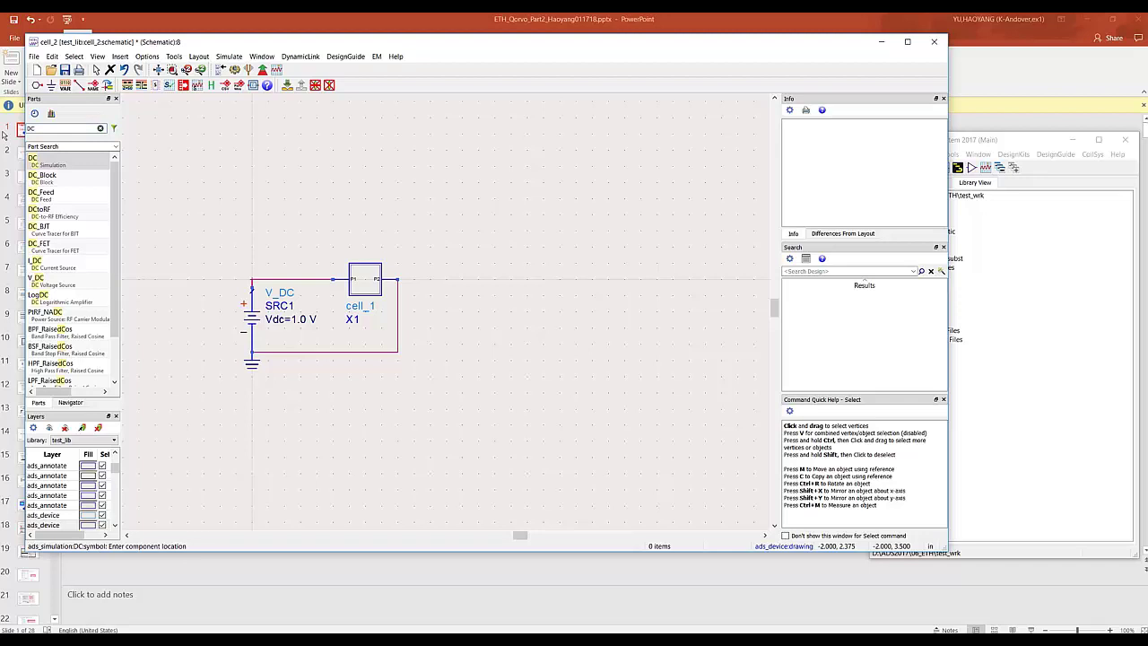
{"action": "left_click", "coordinate": [502, 276]}
{"action": "key", "text": "Escape"}
Place an Electrothermal controller below DC1 and open its settings.
{"action": "left_click", "coordinate": [51, 127]}
{"action": "left_click", "coordinate": [52, 128]}
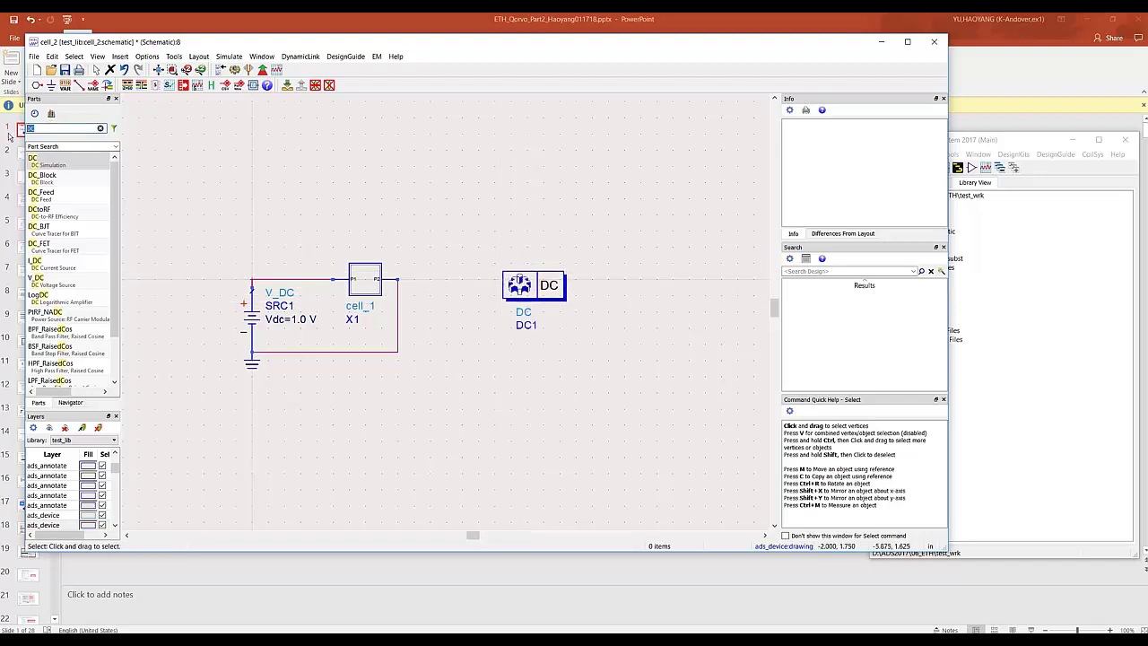
{"action": "type", "text": "elect"}
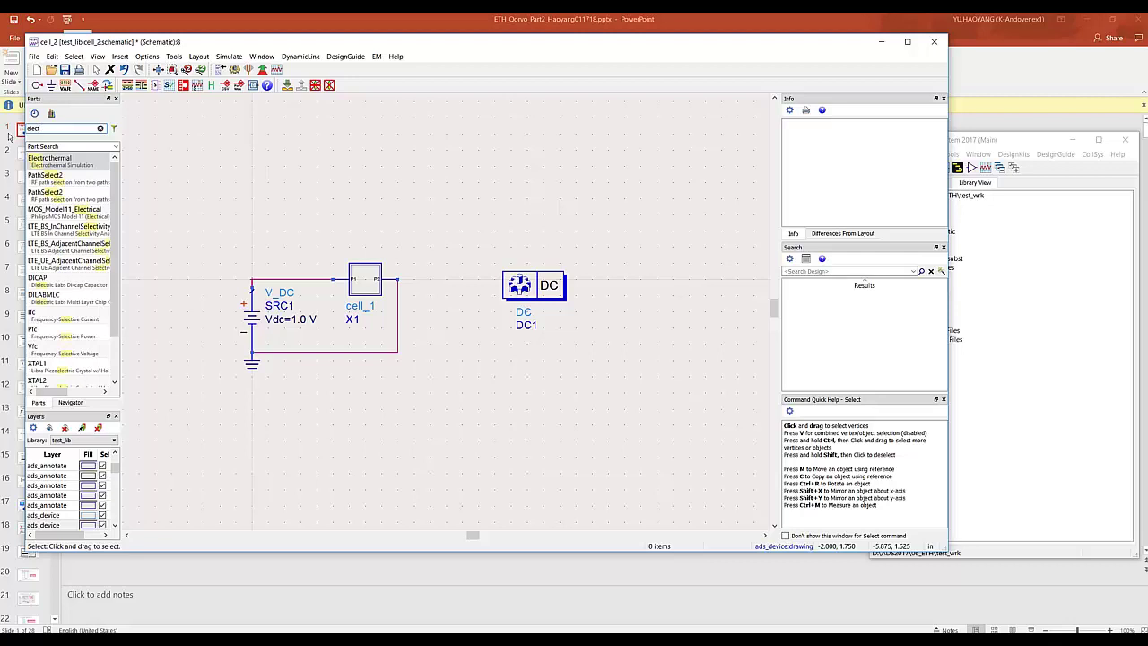
{"action": "left_click", "coordinate": [50, 159]}
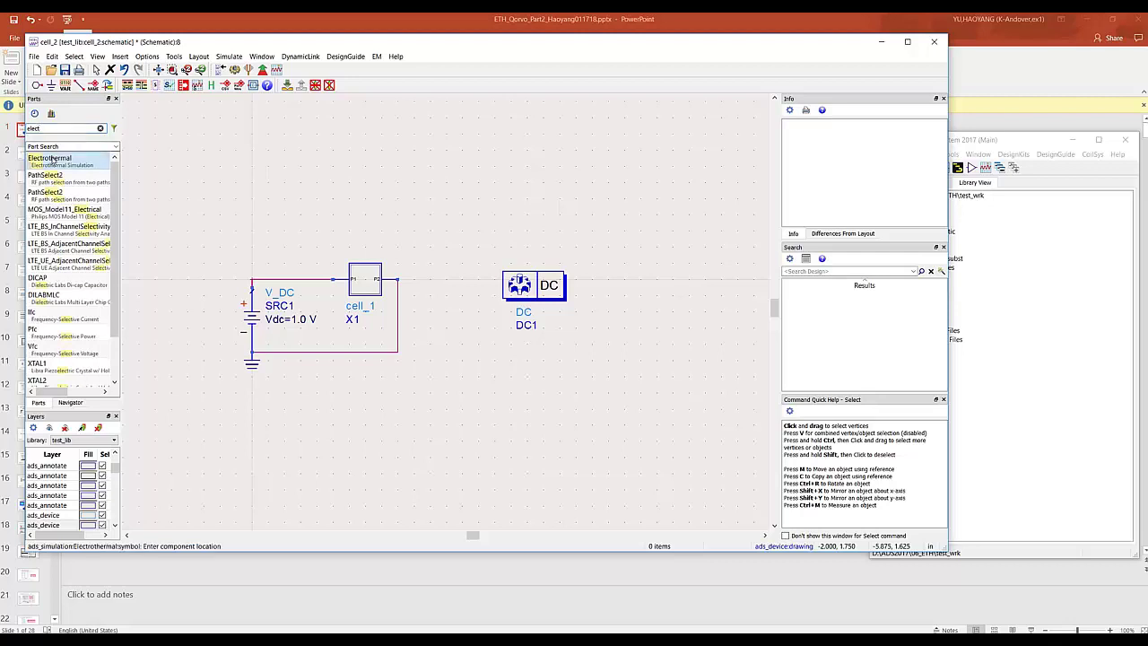
{"action": "left_click", "coordinate": [500, 368]}
{"action": "double_click", "coordinate": [516, 375]}
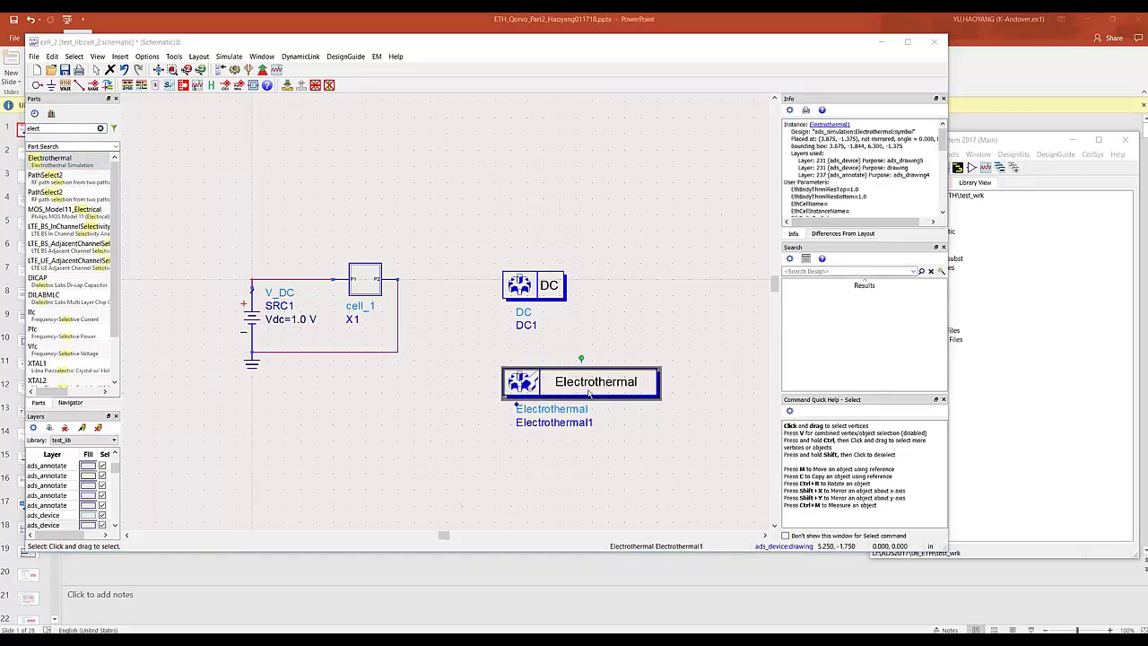
Point Electrothermal1 to tech.tcl, with top face 1e6 K/W and bottom face 1e-3 K/W.
{"action": "left_click", "coordinate": [173, 197]}
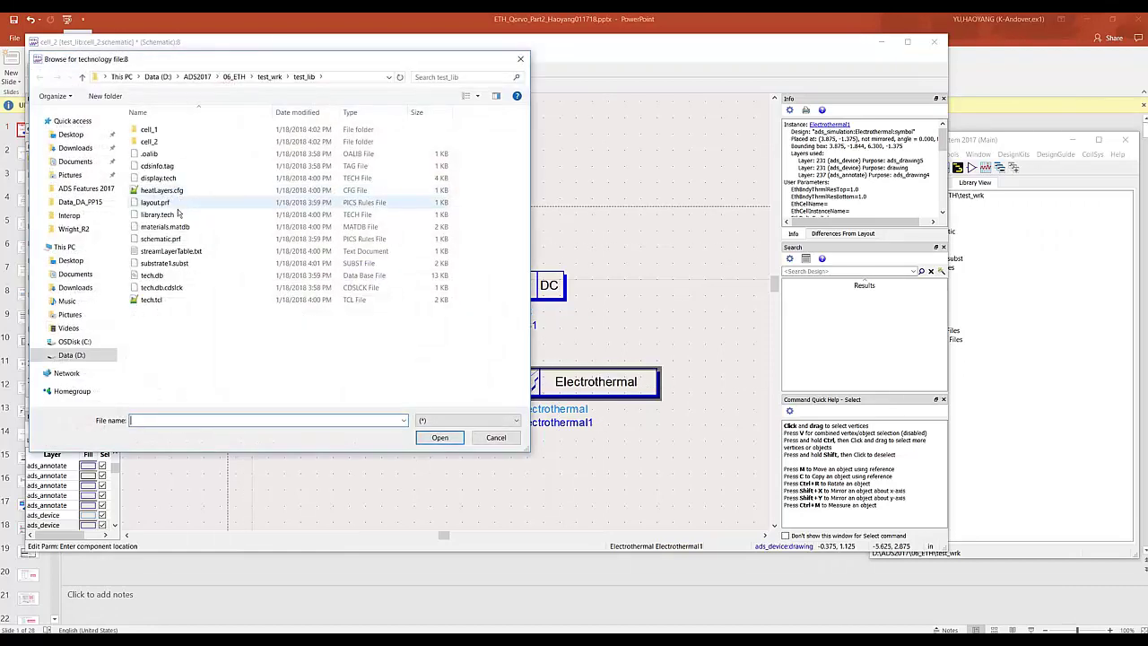
{"action": "left_click", "coordinate": [152, 300]}
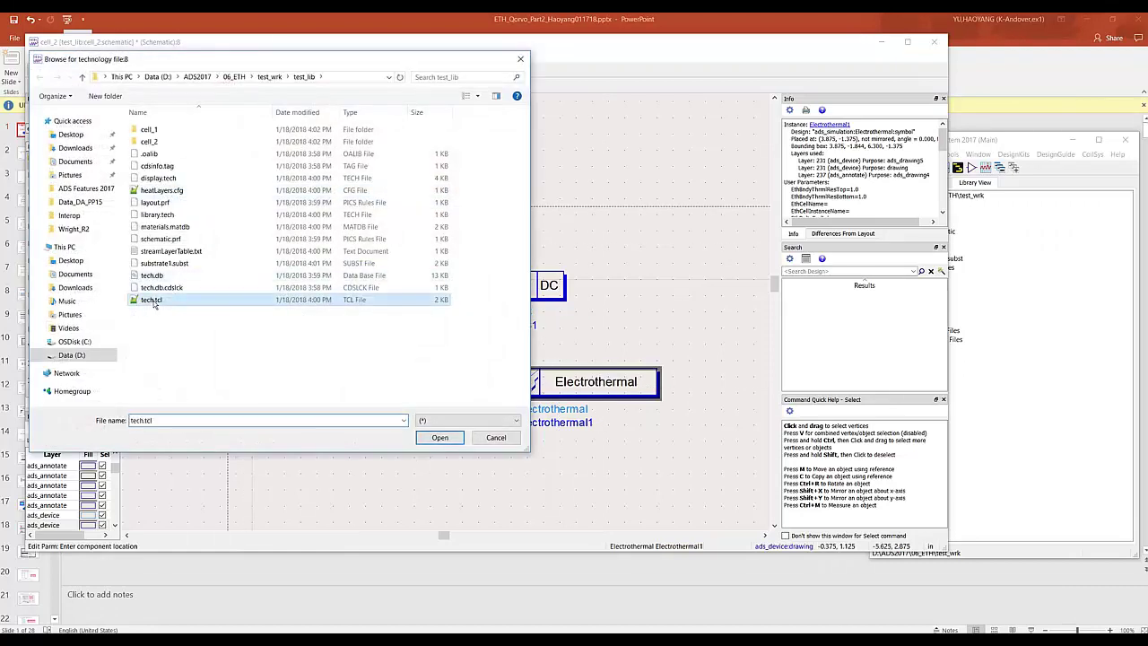
{"action": "left_click", "coordinate": [439, 438]}
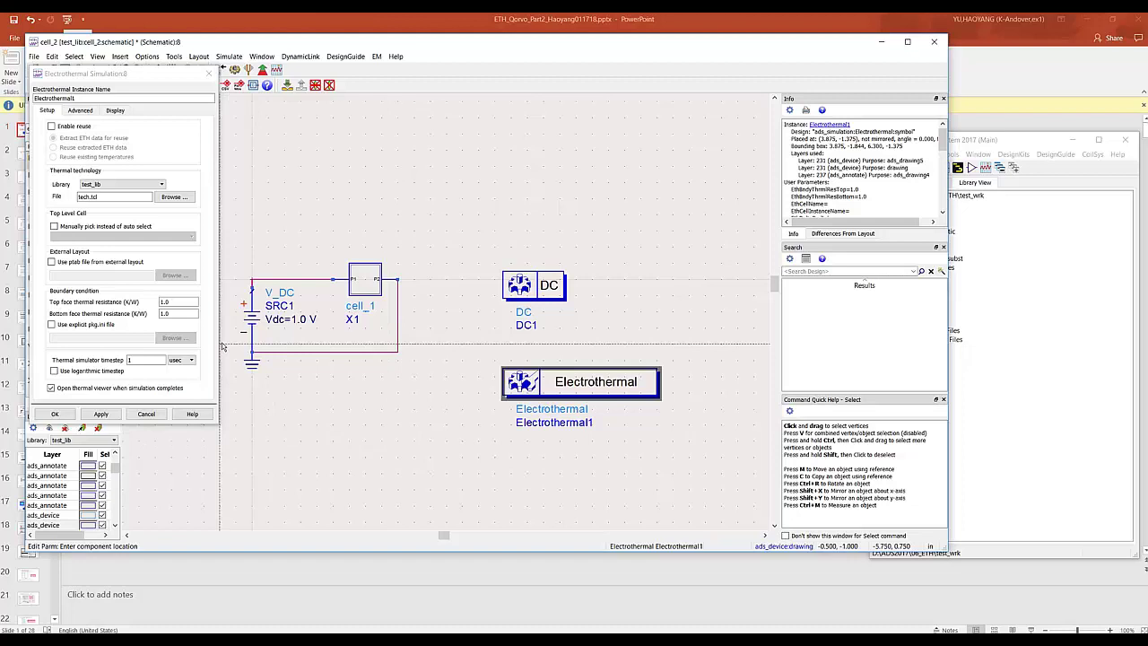
{"action": "left_click", "coordinate": [188, 302]}
{"action": "type", "text": "1e6"}
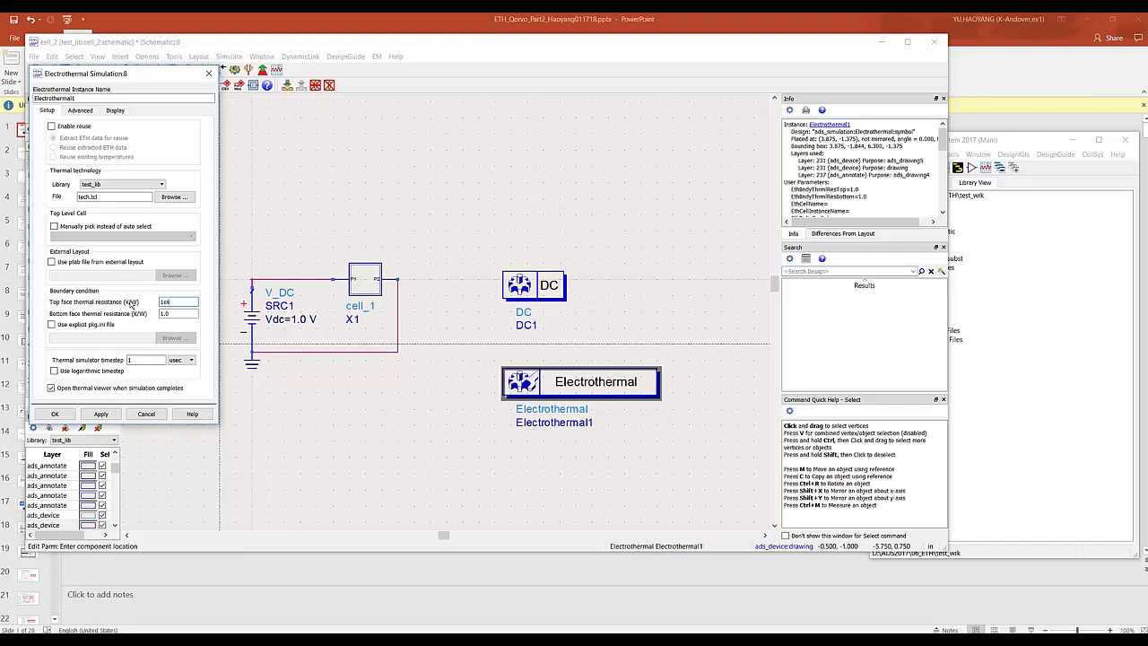
{"action": "left_click", "coordinate": [171, 314]}
{"action": "type", "text": "1e-3"}
{"action": "left_click", "coordinate": [92, 414]}
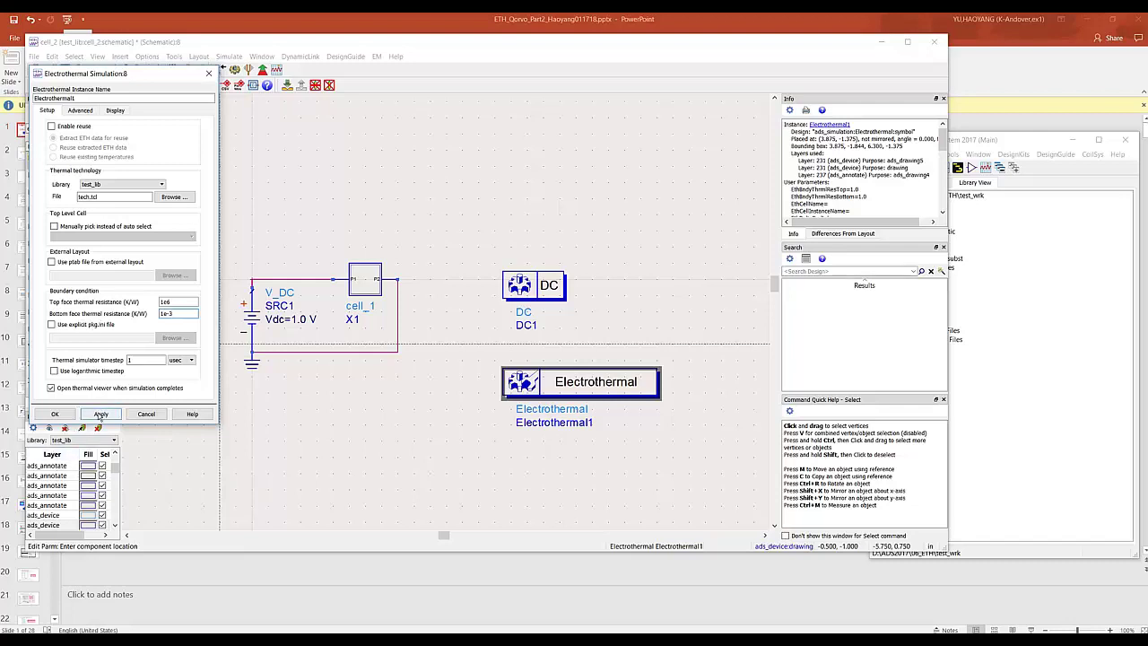
{"action": "left_click", "coordinate": [55, 413]}
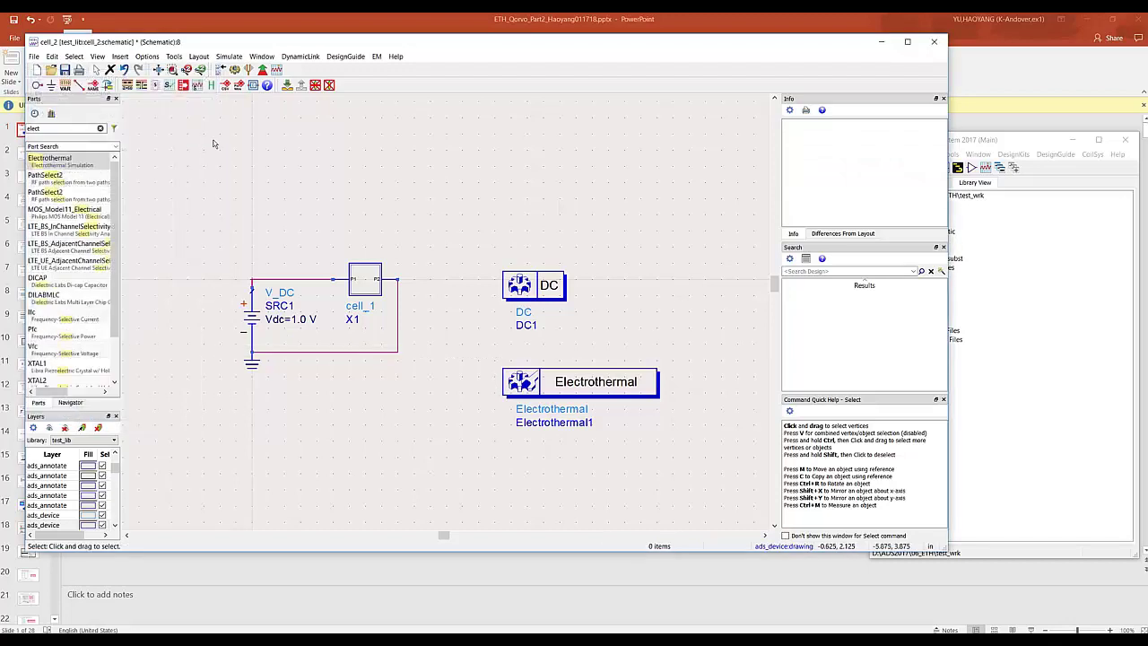
Run the electrothermal DC simulation and switch to the cell_2 data display after the temperature map.
{"action": "left_click", "coordinate": [234, 70]}
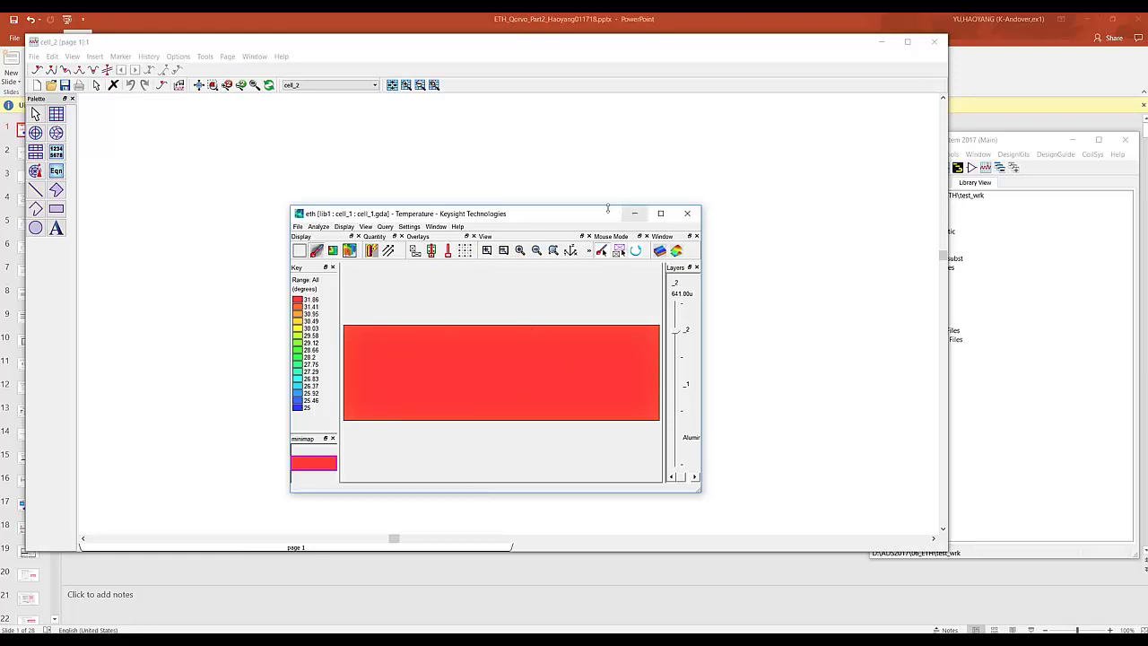
{"action": "left_click", "coordinate": [575, 59]}
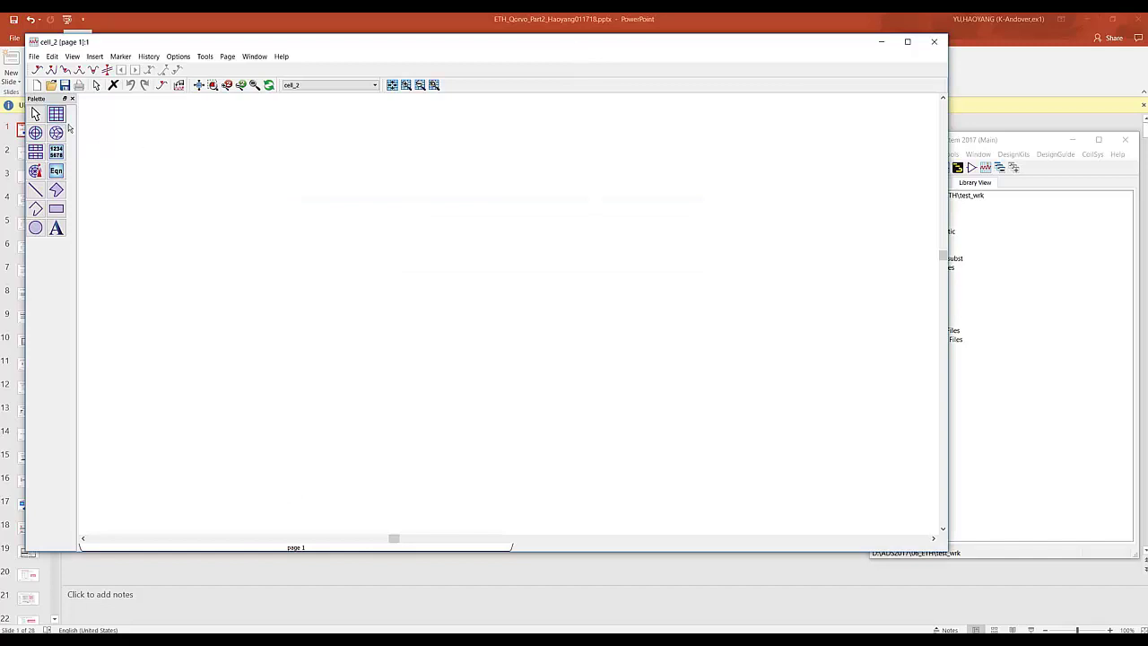
Add a rectangular plot of the source current SRC1.i to the data display.
{"action": "left_click", "coordinate": [281, 215]}
{"action": "double_click", "coordinate": [386, 348]}
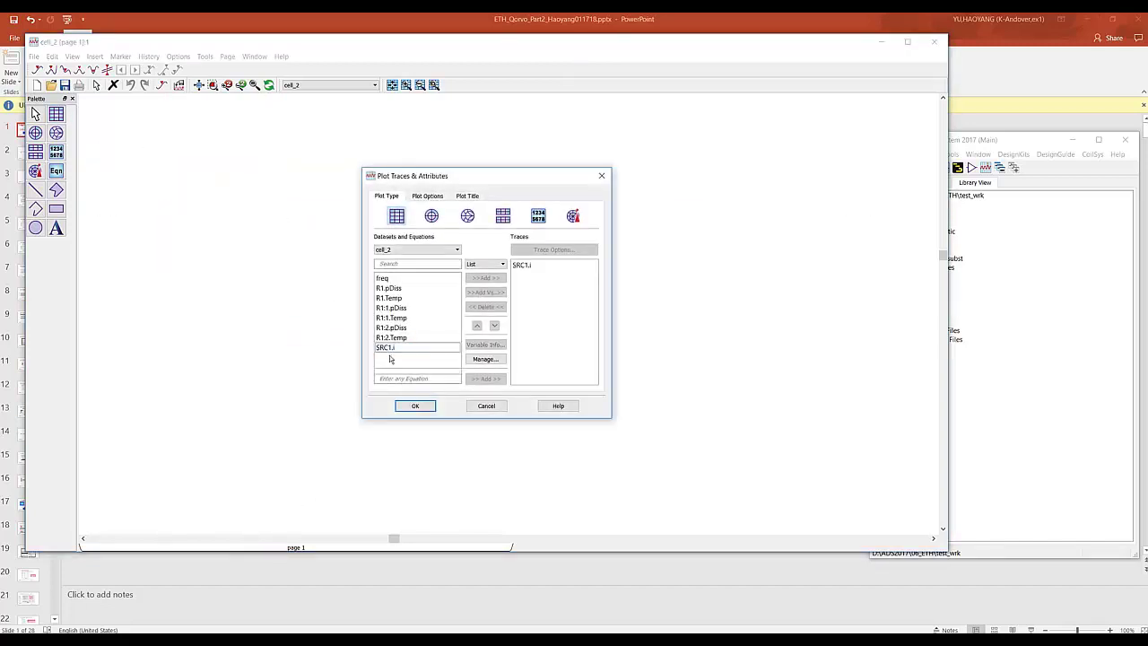
{"action": "left_click", "coordinate": [426, 405]}
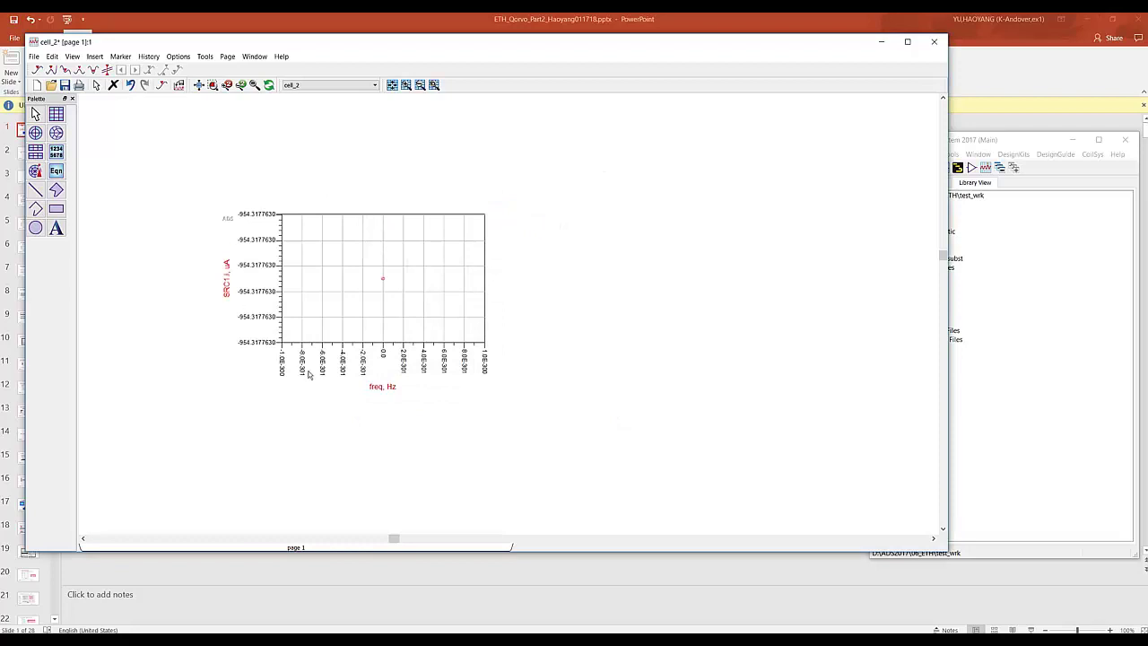
{"action": "mouse_move", "coordinate": [516, 15]}
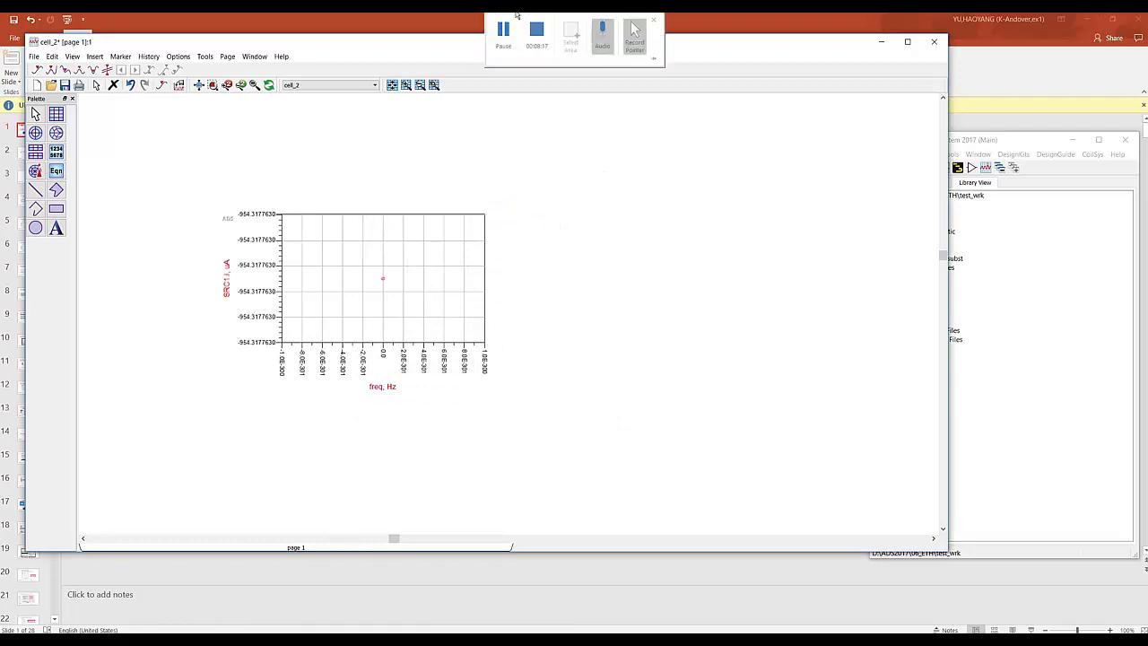